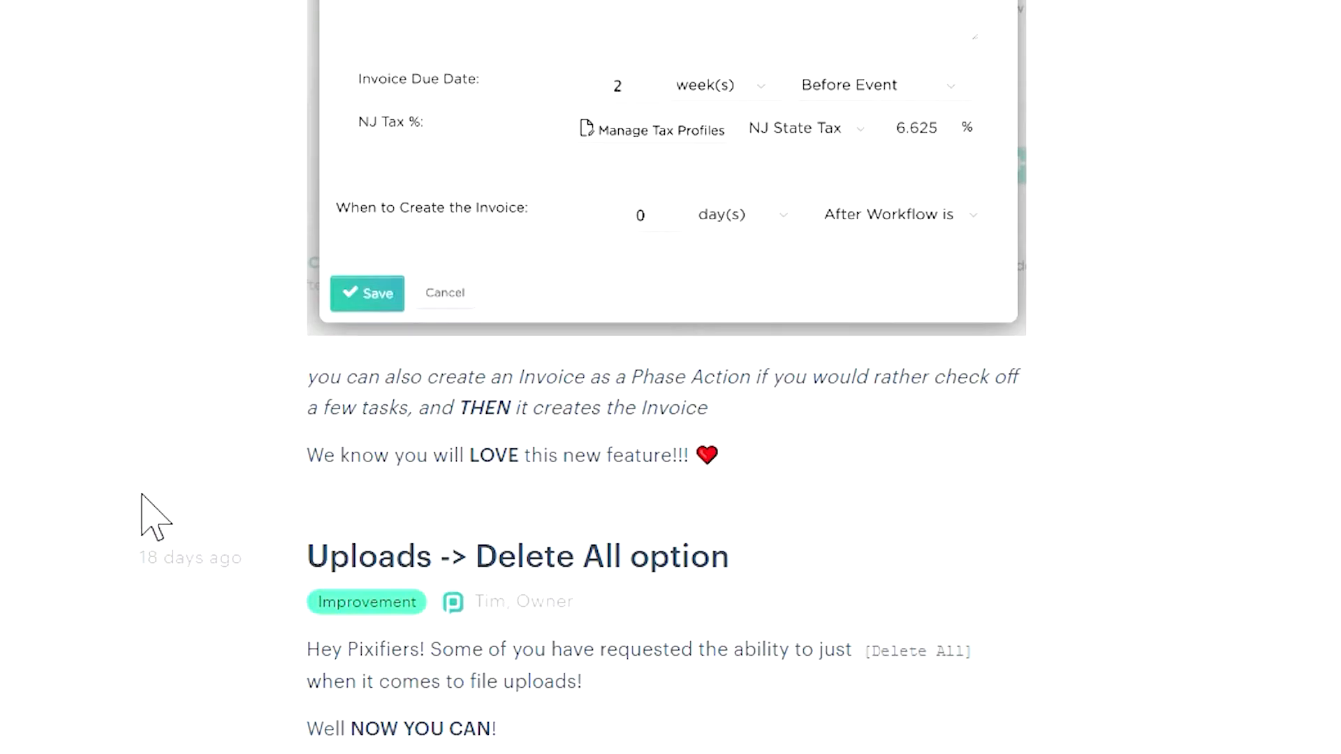
Switch to the Pixifi Admin page and delete the Daddy & Me Special Offer package from the 2020 packages.
{"action": "scroll", "coordinate": [143, 504], "scroll_direction": "up", "scroll_amount": 6}
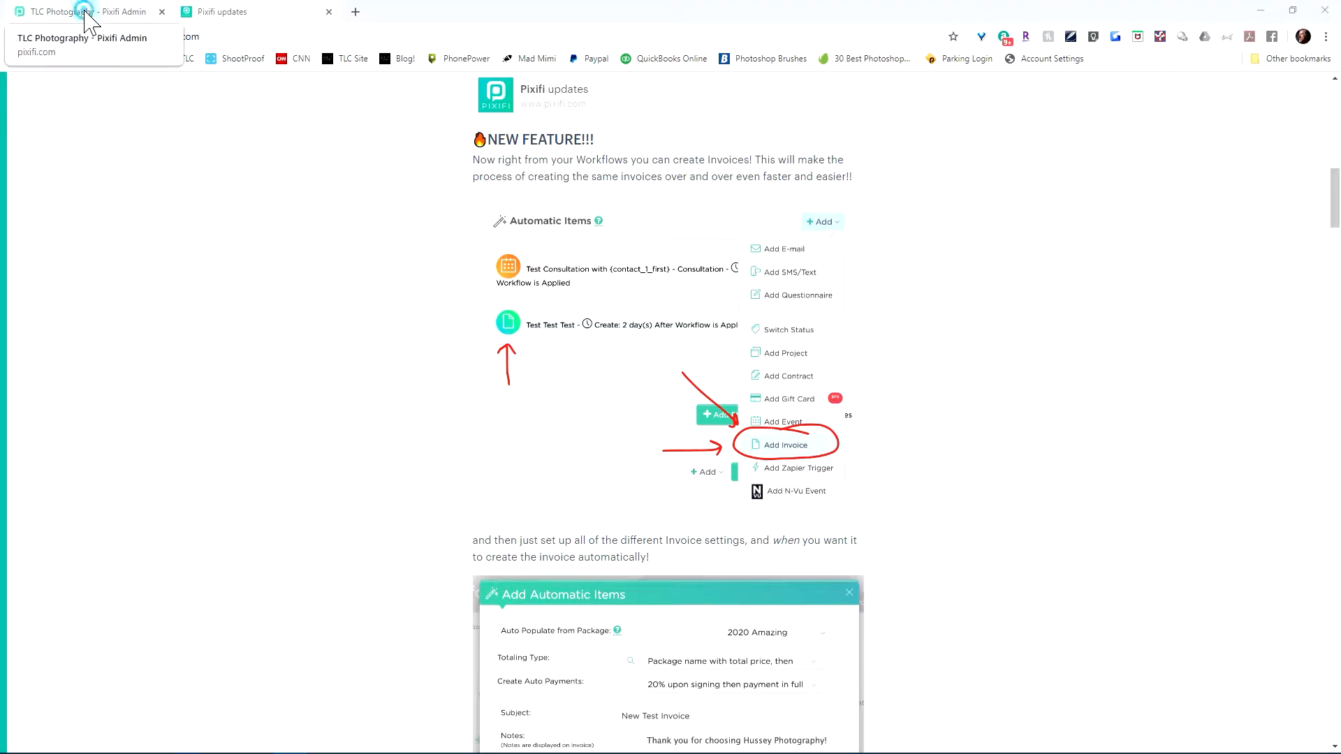
{"action": "left_click", "coordinate": [89, 13]}
{"action": "left_click", "coordinate": [371, 97]}
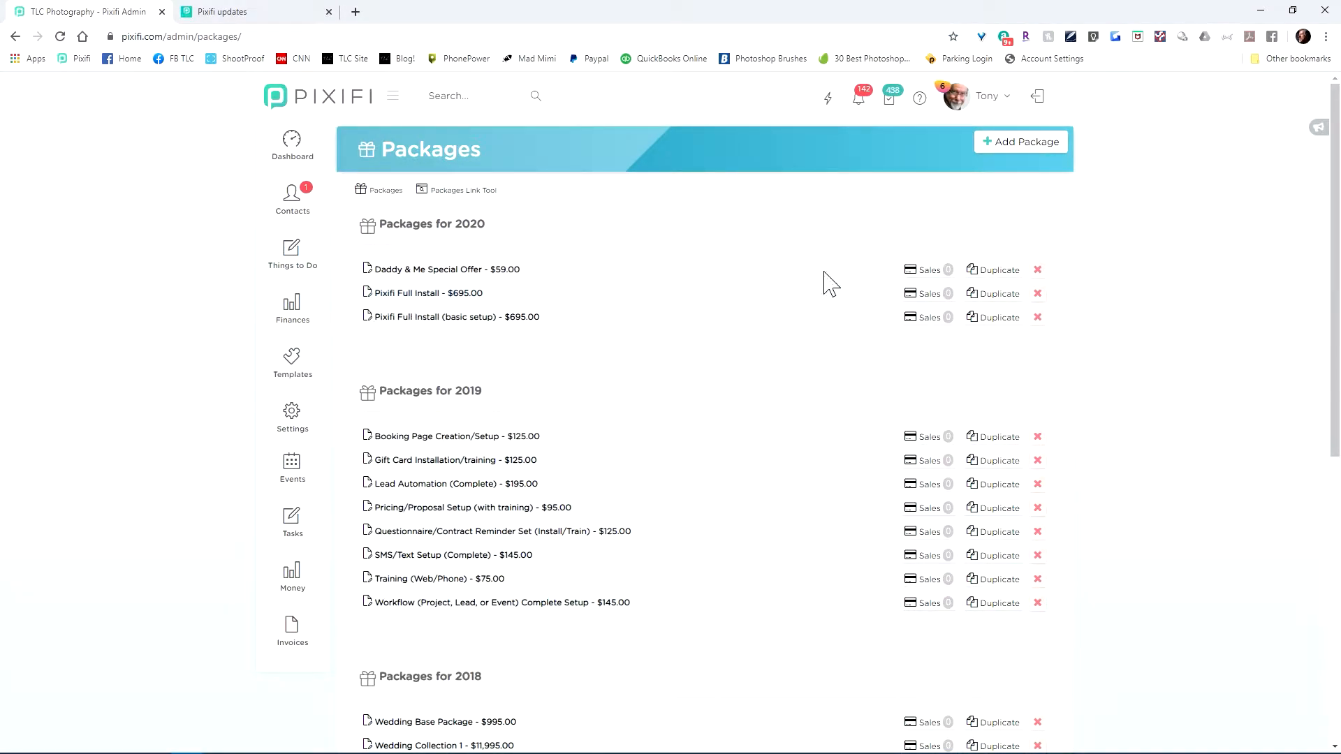
{"action": "left_click", "coordinate": [1039, 271]}
{"action": "left_click", "coordinate": [651, 500]}
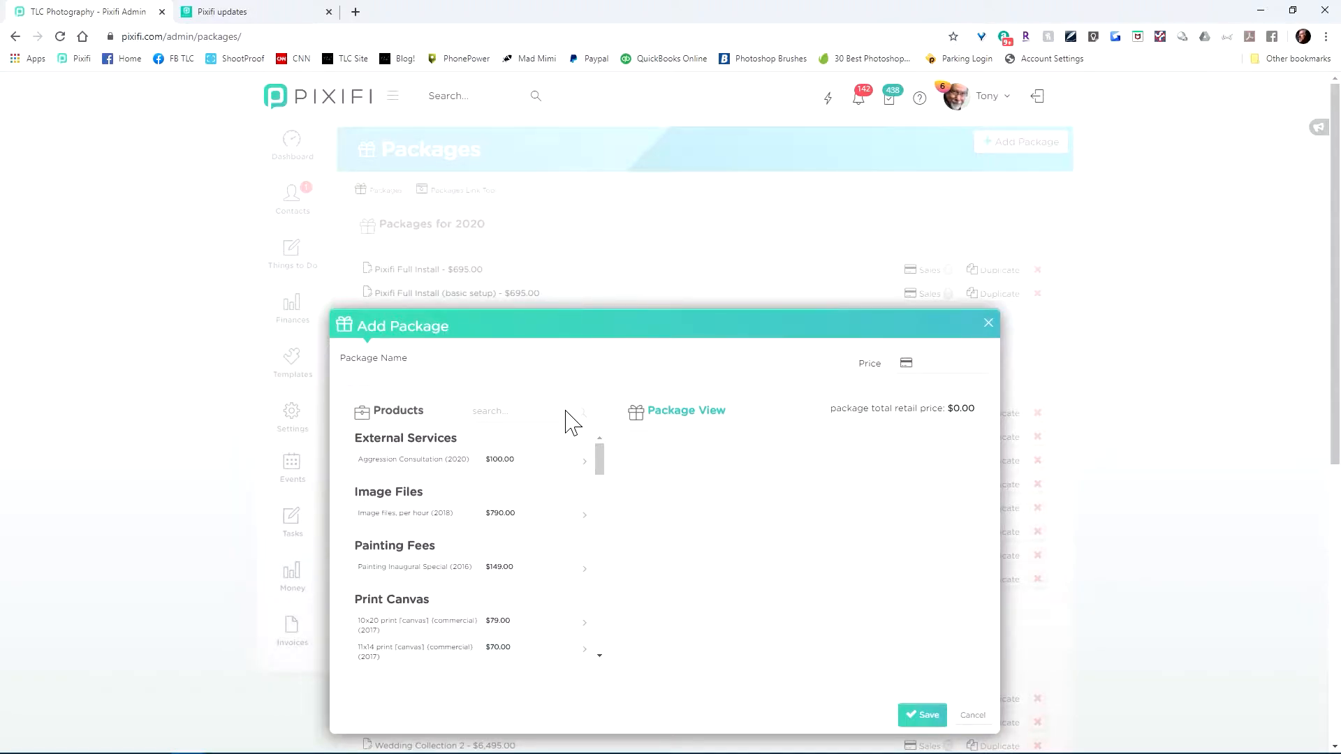
Add the Aggression Consultation (2020) product to a new package and set the package price to 75.
{"action": "scroll", "coordinate": [534, 489], "scroll_direction": "down", "scroll_amount": 1}
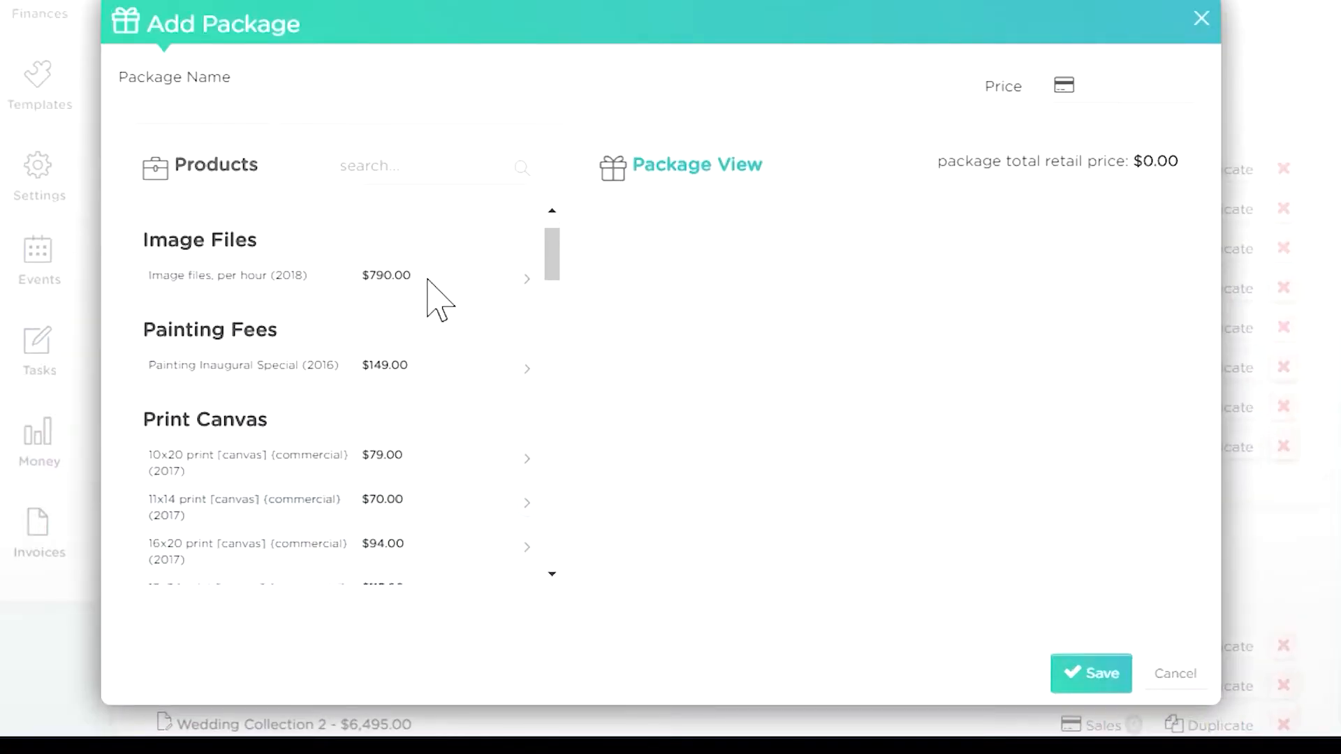
{"action": "scroll", "coordinate": [529, 491], "scroll_direction": "up", "scroll_amount": 1}
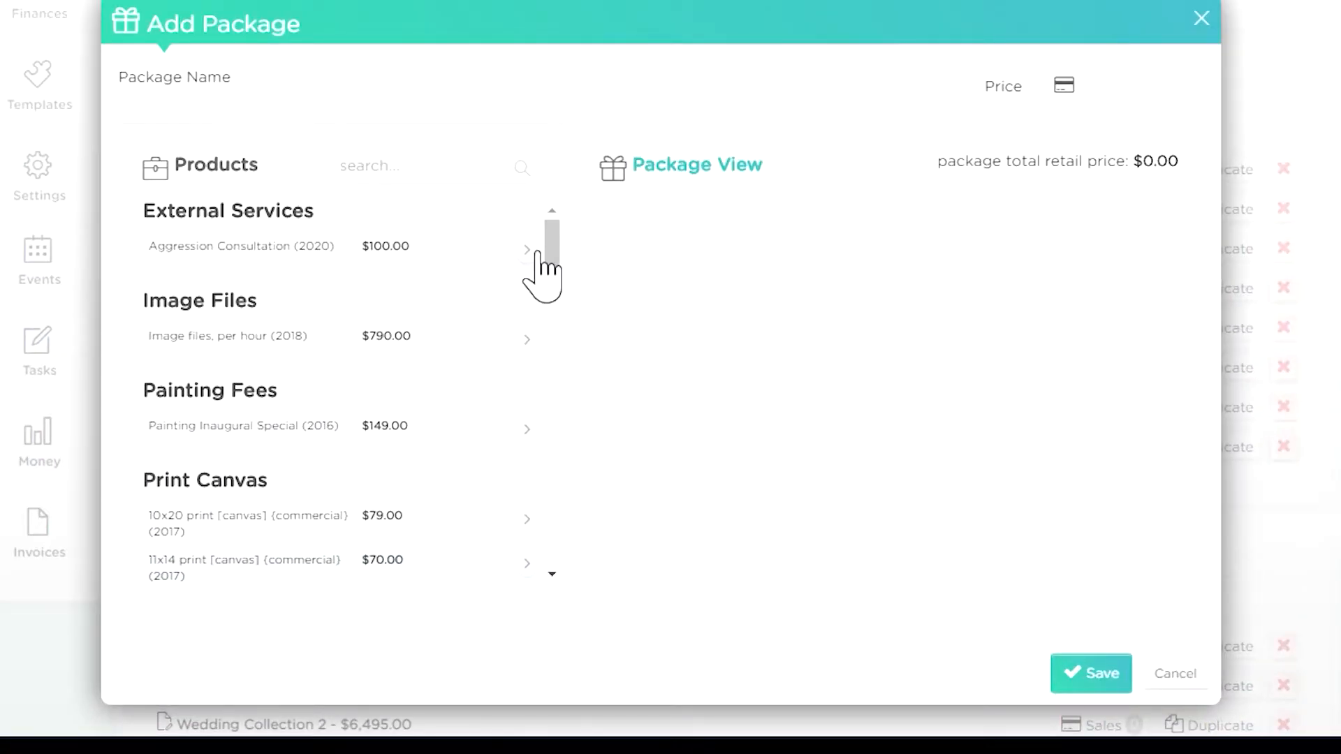
{"action": "left_click", "coordinate": [538, 253]}
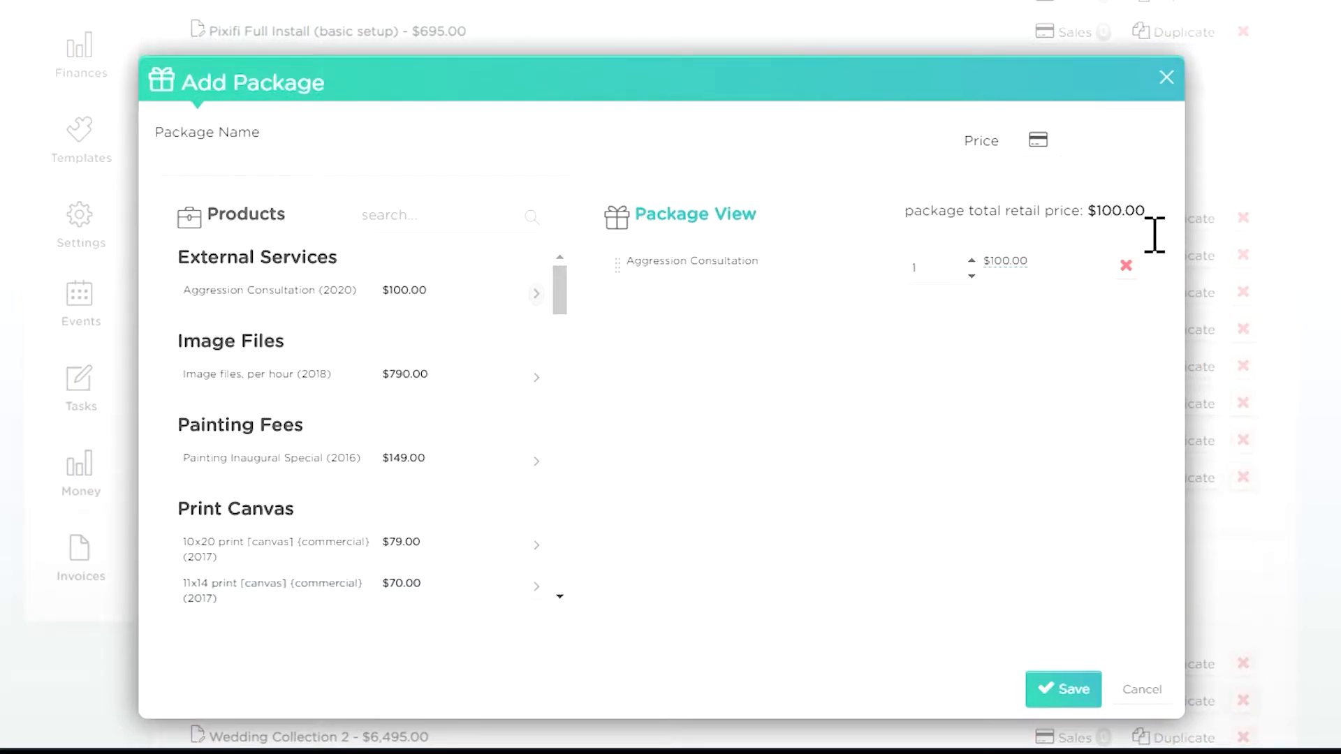
{"action": "left_click", "coordinate": [1118, 145]}
Name the new package "Aggression Consultation" and save it.
{"action": "left_click", "coordinate": [1067, 687]}
{"action": "left_click", "coordinate": [698, 345]}
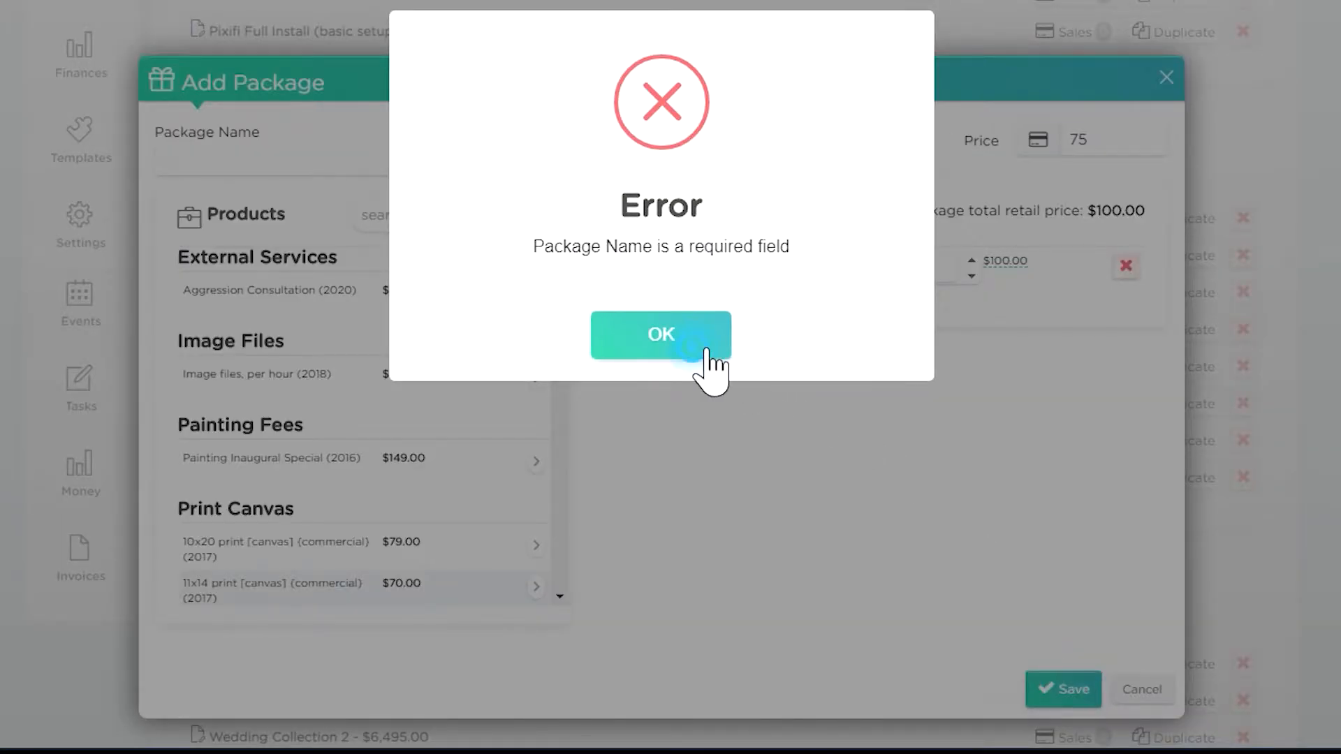
{"action": "left_click", "coordinate": [347, 185]}
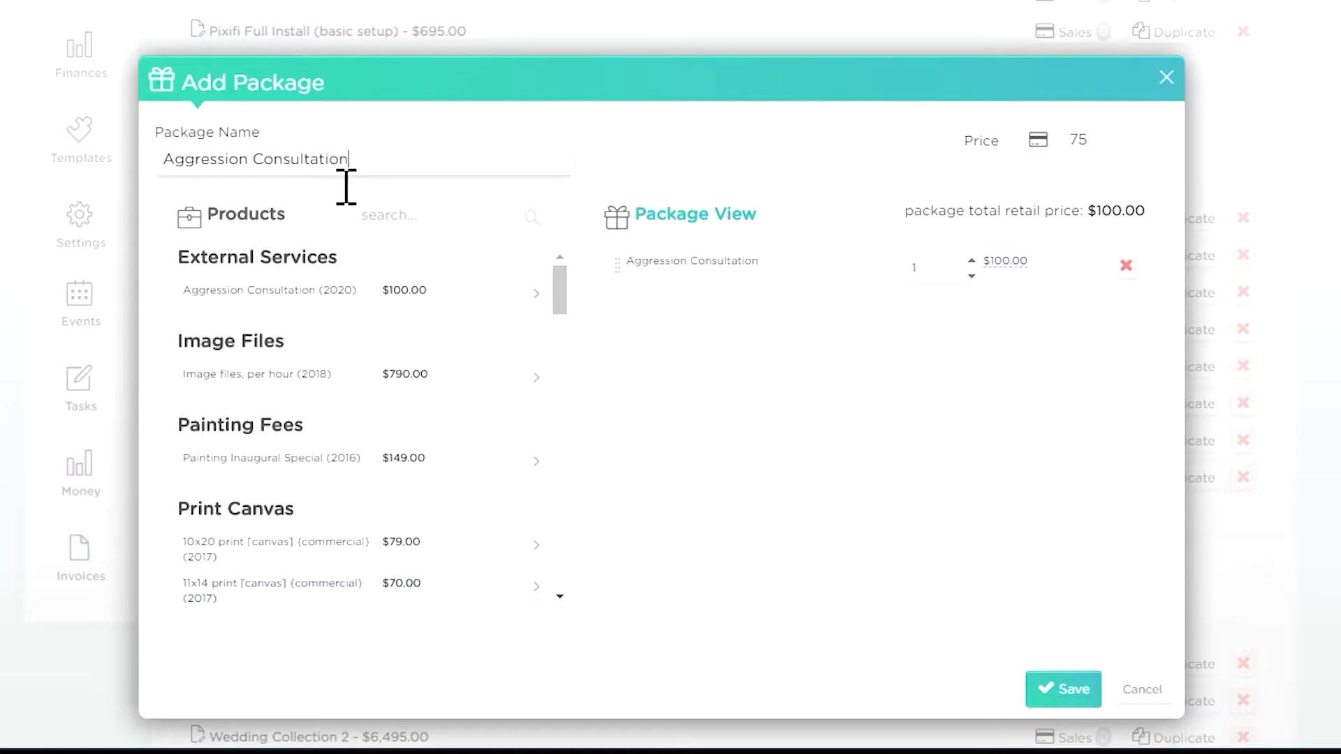
{"action": "left_click", "coordinate": [1058, 690]}
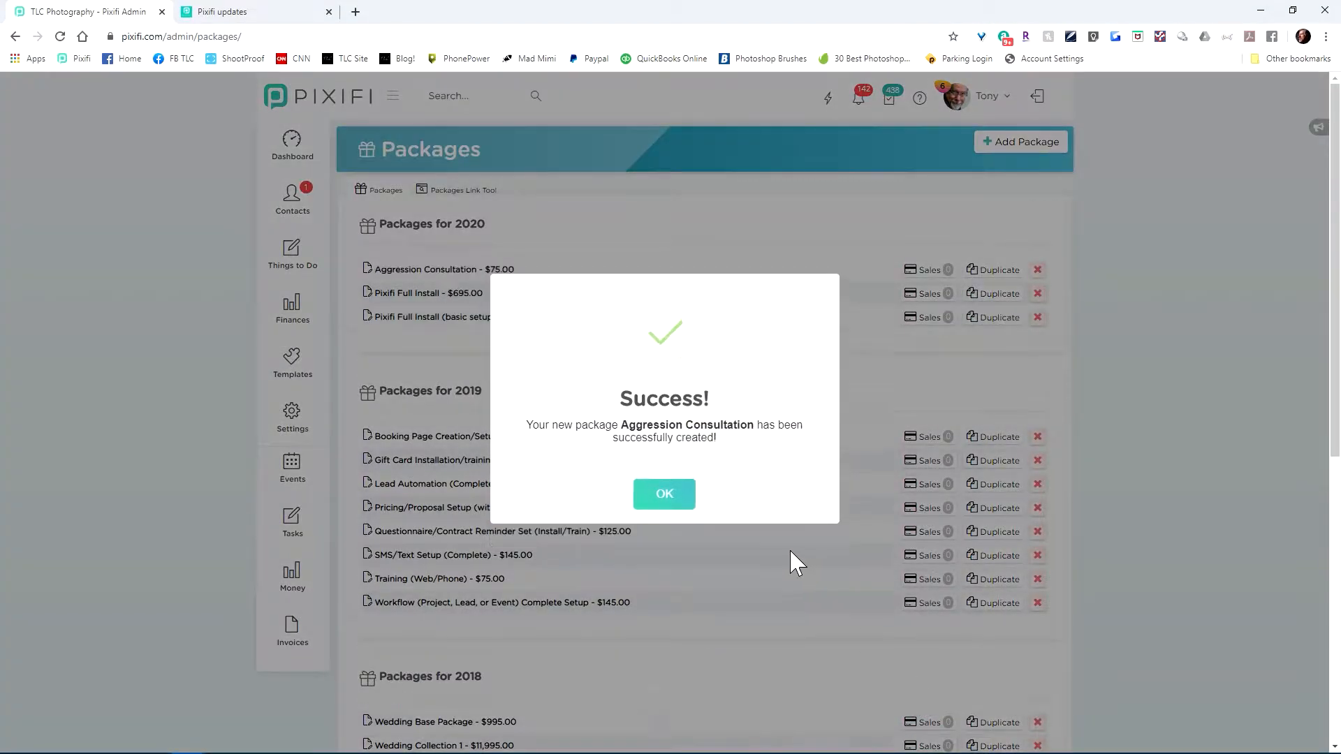
{"action": "left_click", "coordinate": [676, 496]}
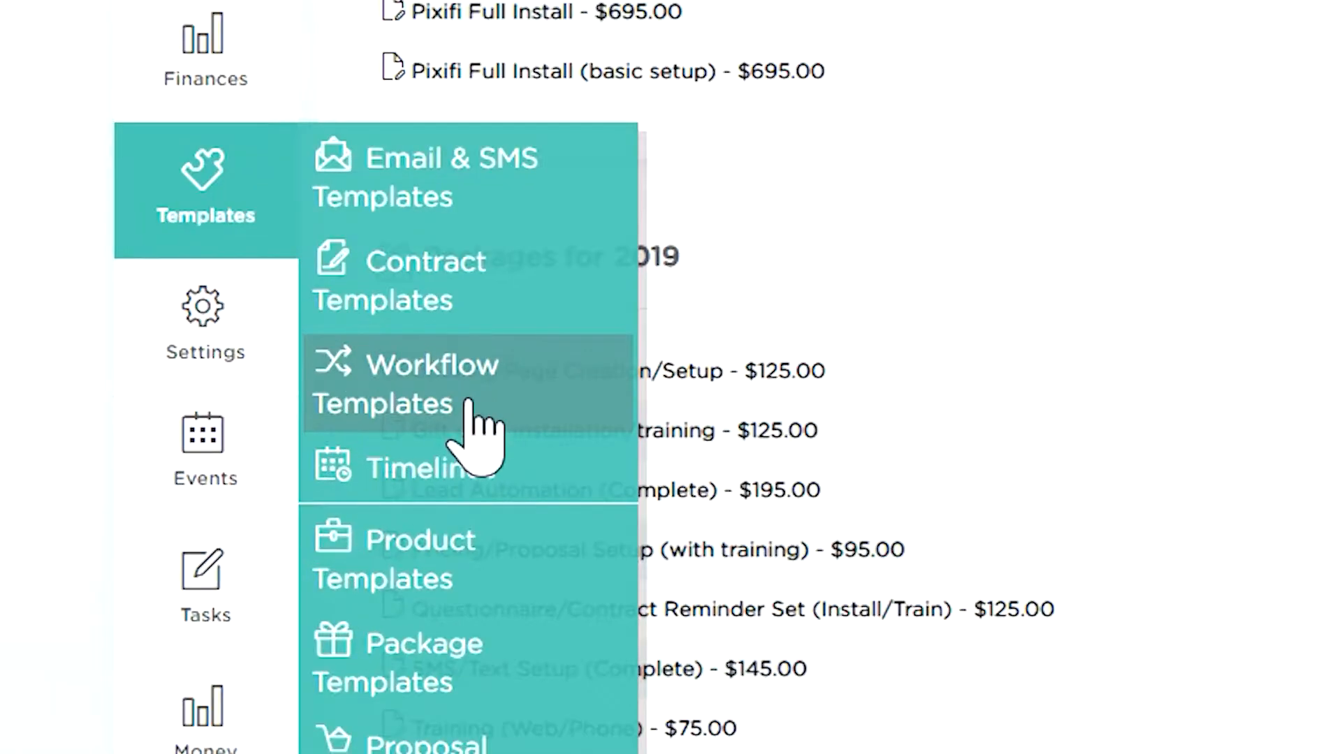
Create an Event workflow template named "Consultations - Aggression" in the tlick. Software category.
{"action": "left_click", "coordinate": [469, 419]}
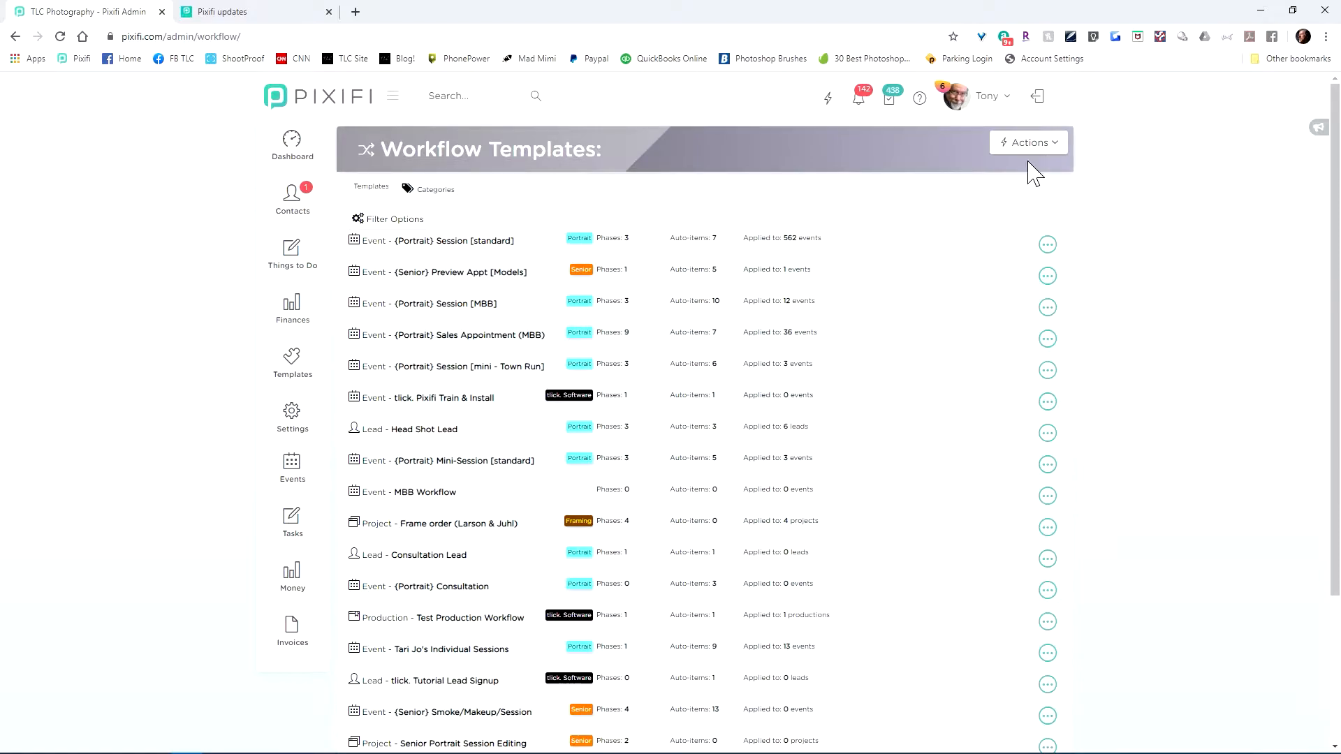
{"action": "left_click", "coordinate": [1030, 146]}
{"action": "left_click", "coordinate": [1012, 175]}
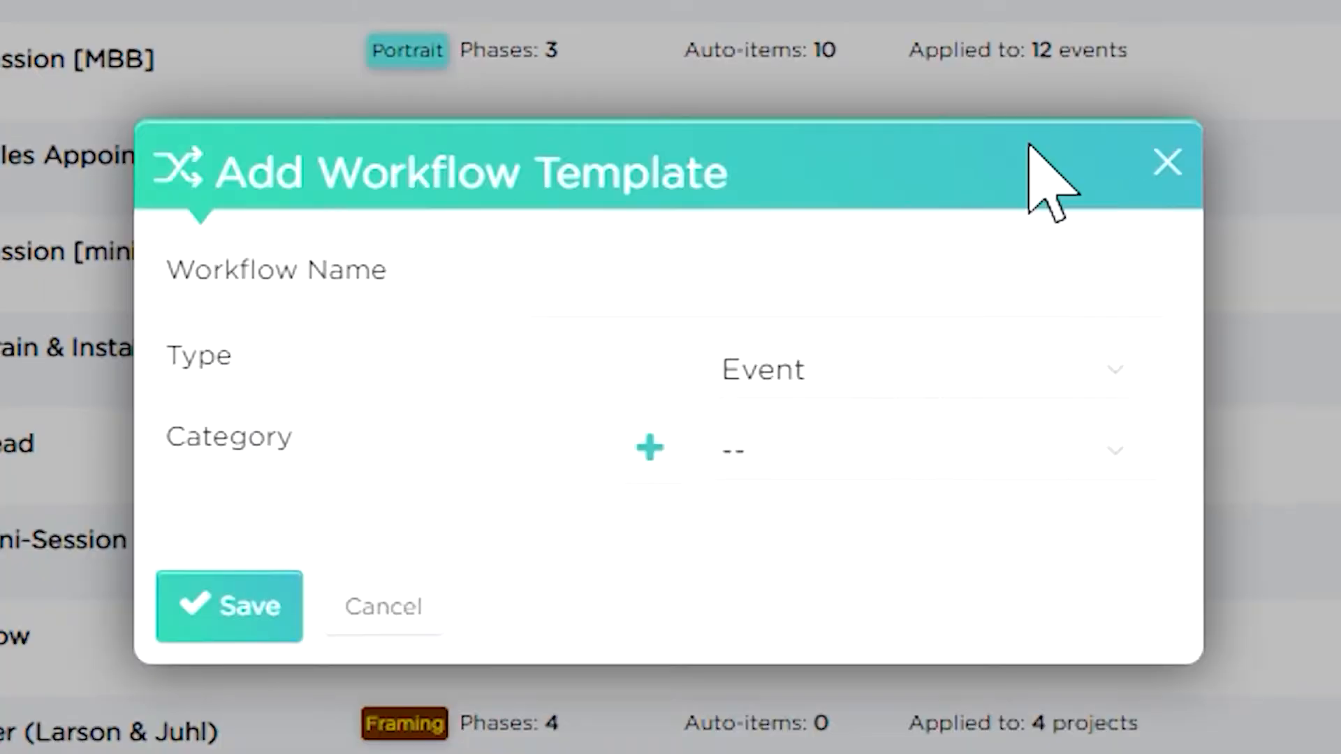
{"action": "left_click", "coordinate": [774, 283]}
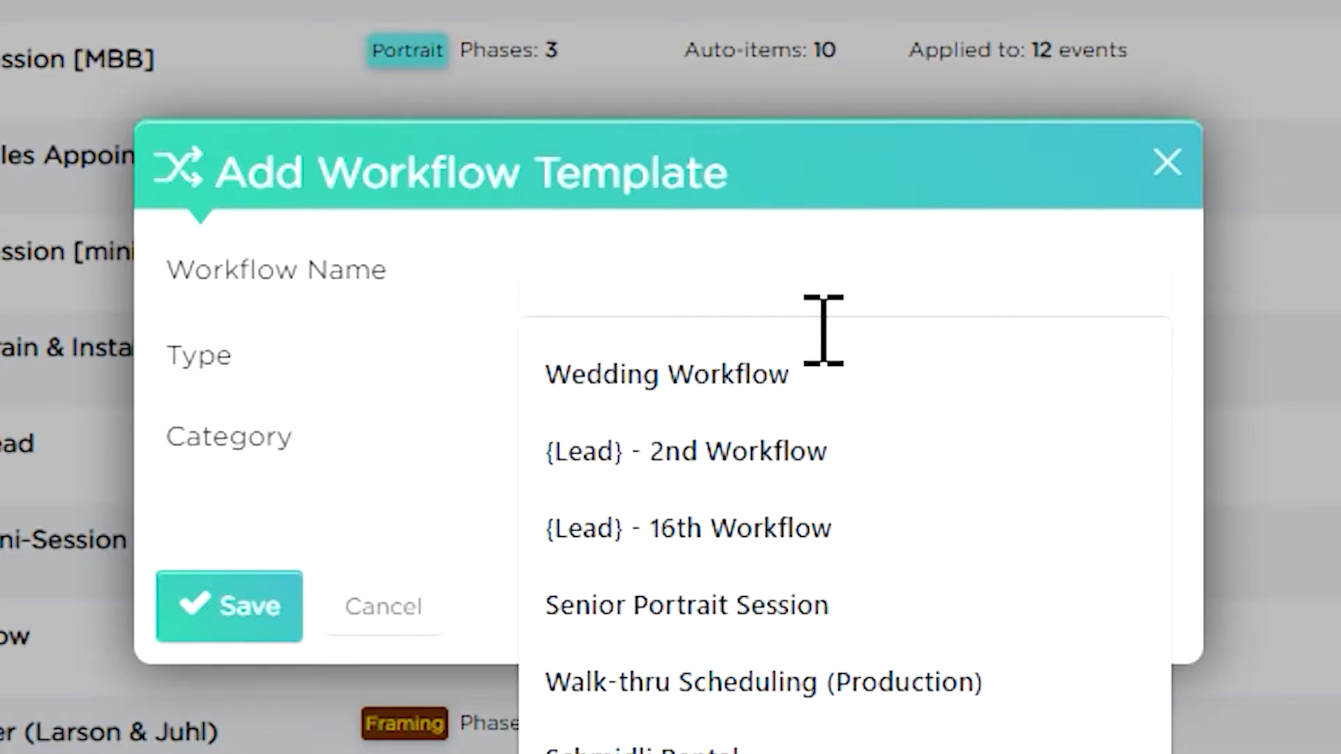
{"action": "type", "text": "Consultations"}
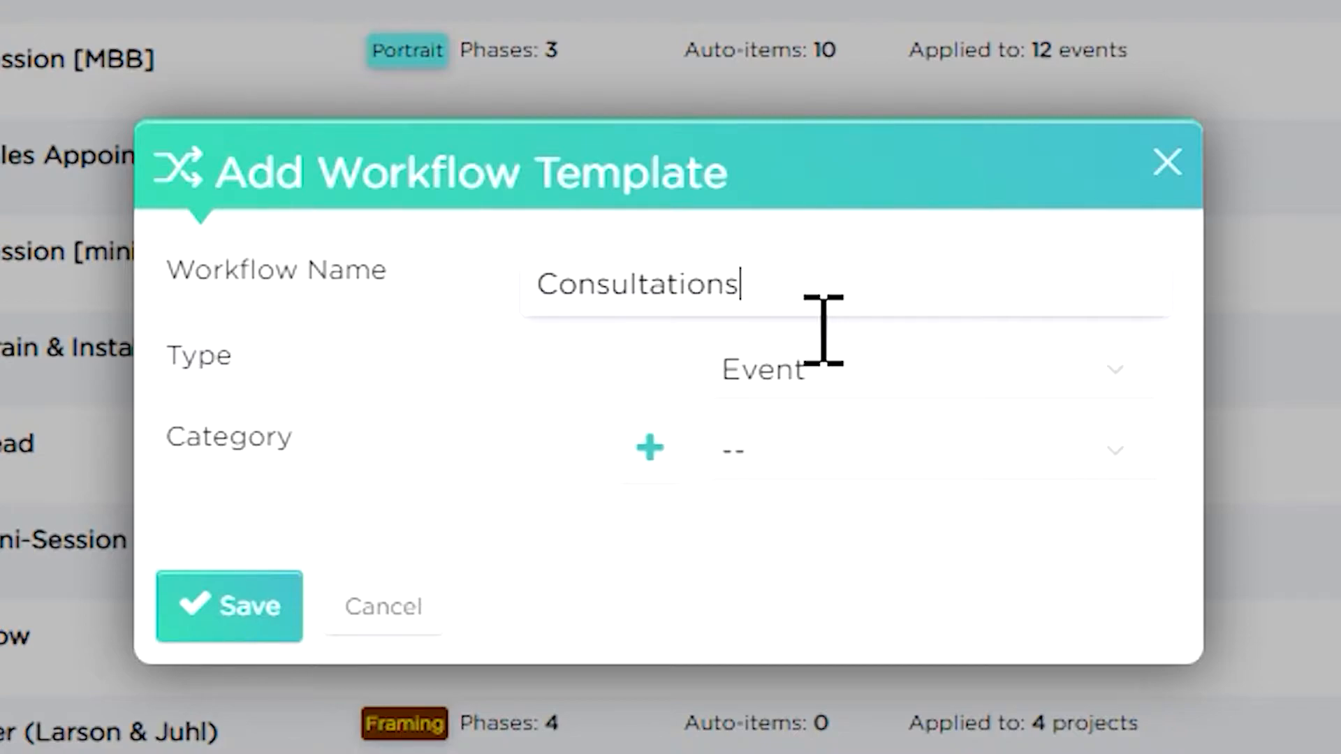
{"action": "type", "text": " - Aggression"}
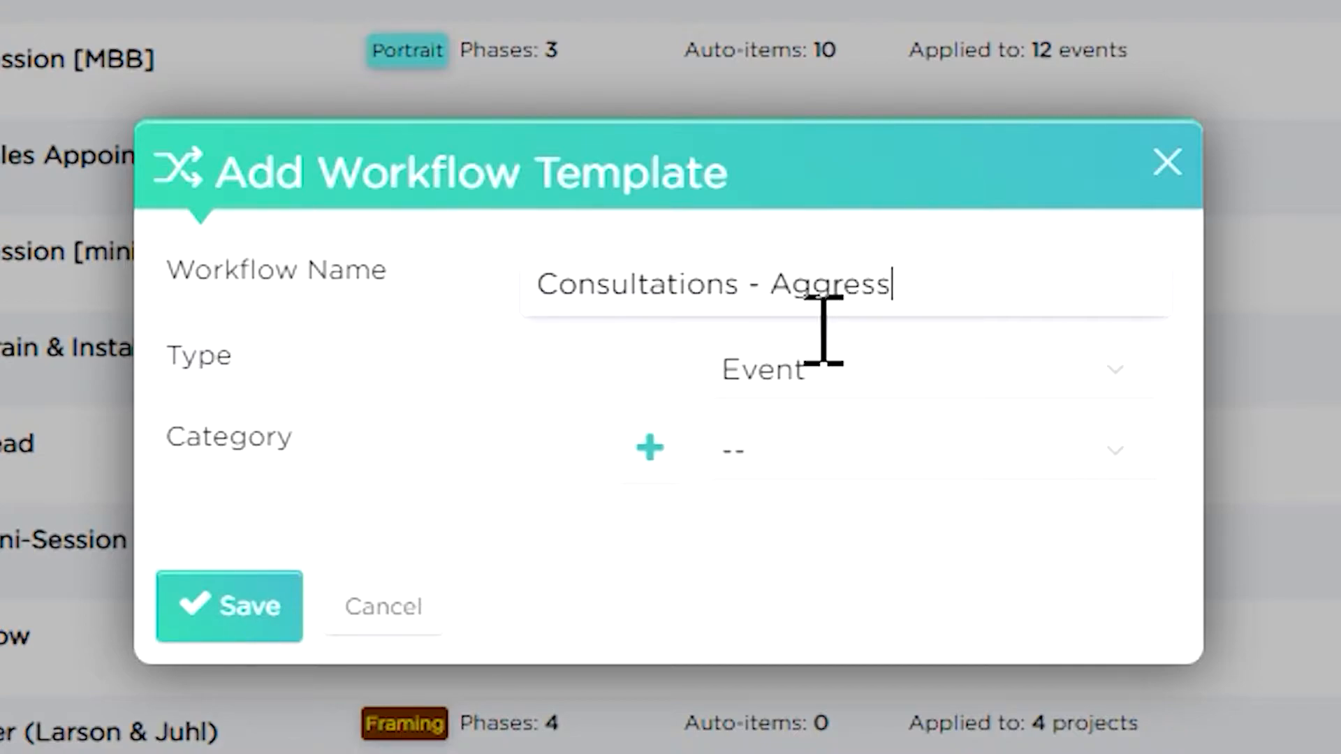
{"action": "left_click", "coordinate": [785, 432]}
{"action": "left_click", "coordinate": [808, 634]}
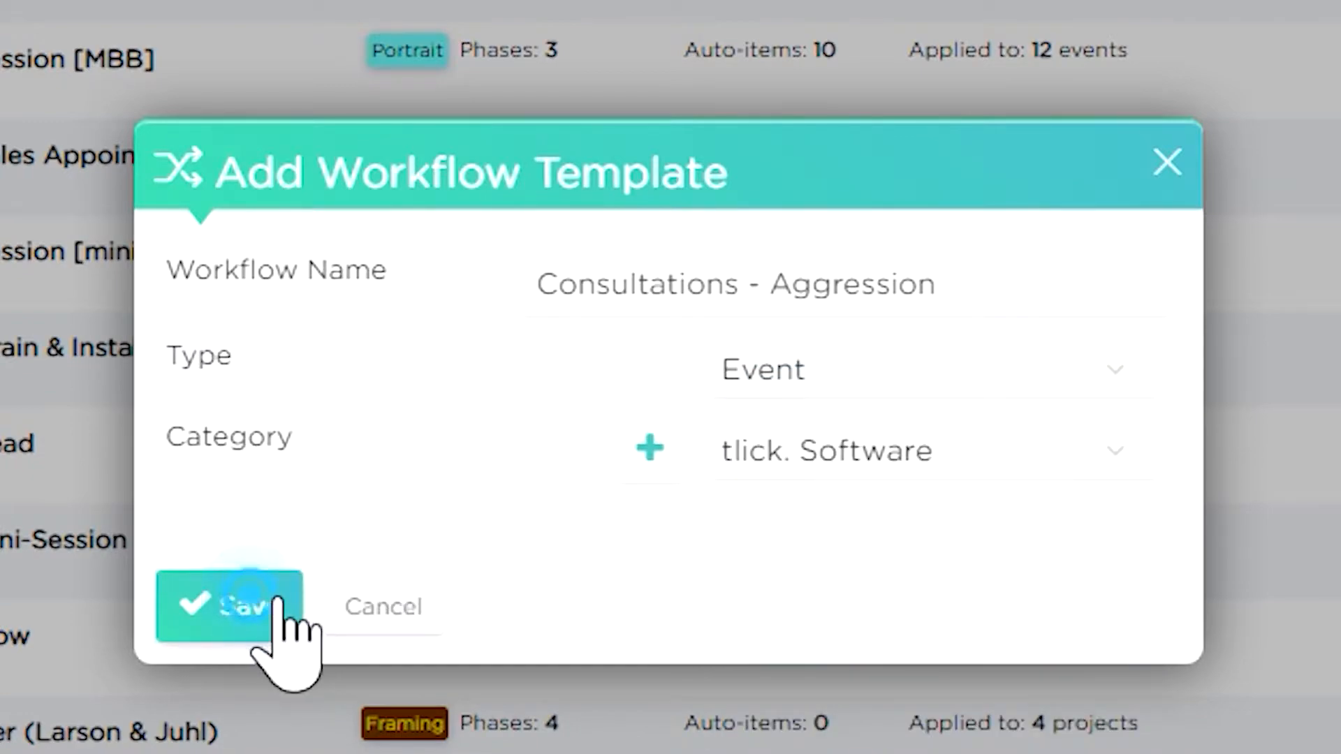
{"action": "left_click", "coordinate": [162, 593]}
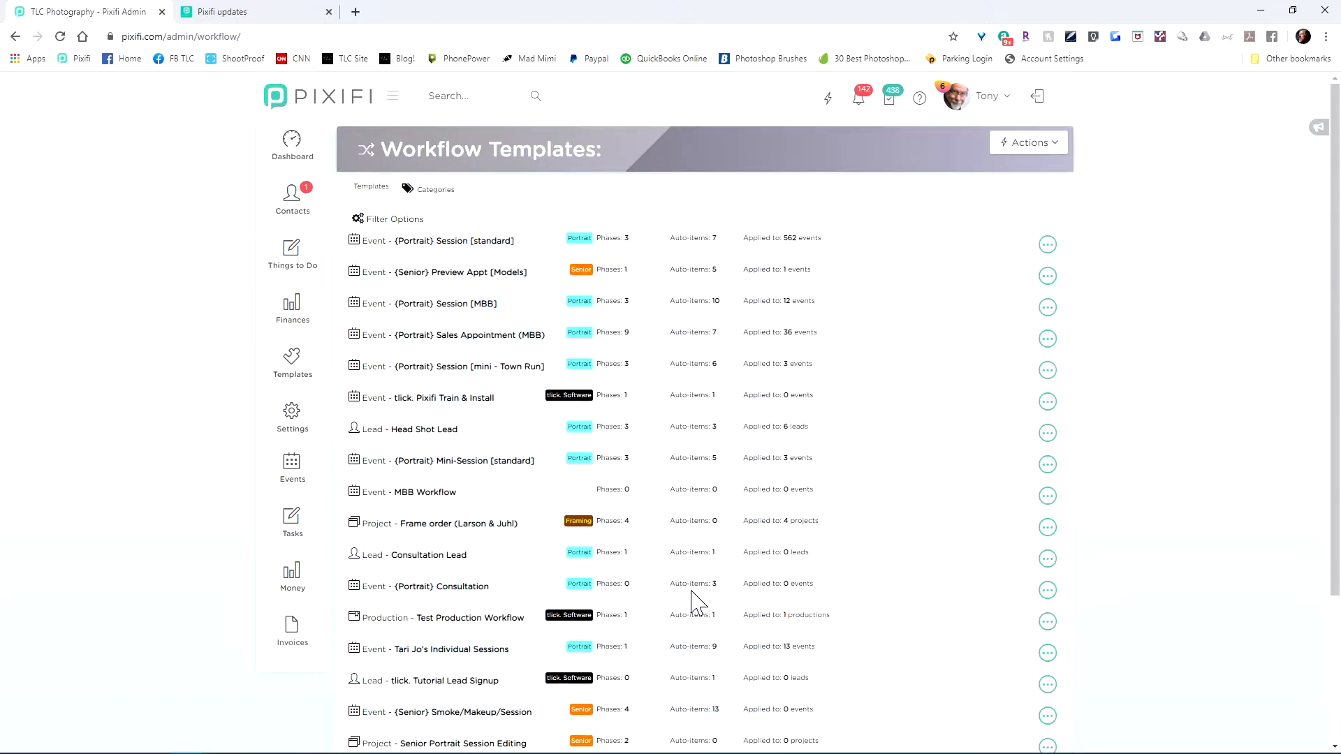
Start an automatic invoice in the Consultations - Aggression workflow from the Aggression Consultation (2020) package, placing the package total in the first line item.
{"action": "scroll", "coordinate": [178, 632], "scroll_direction": "down", "scroll_amount": 3}
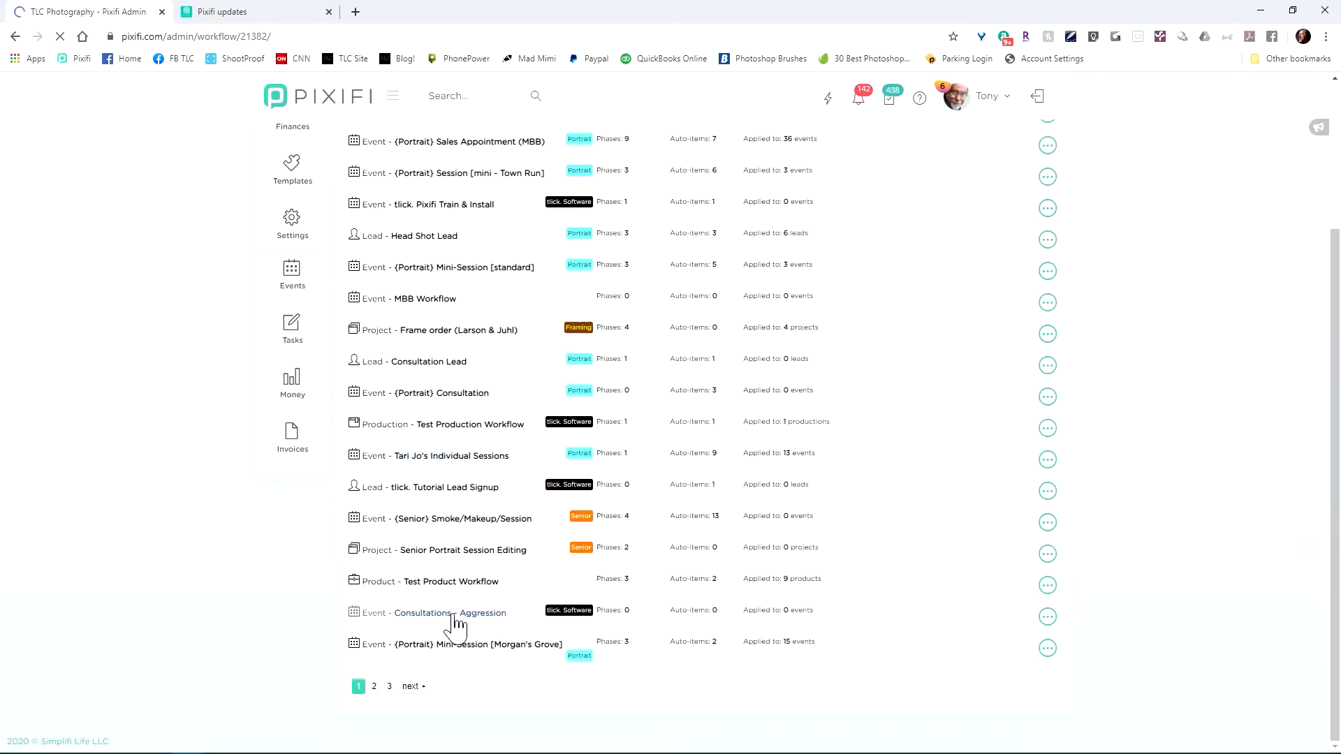
{"action": "left_click", "coordinate": [377, 620]}
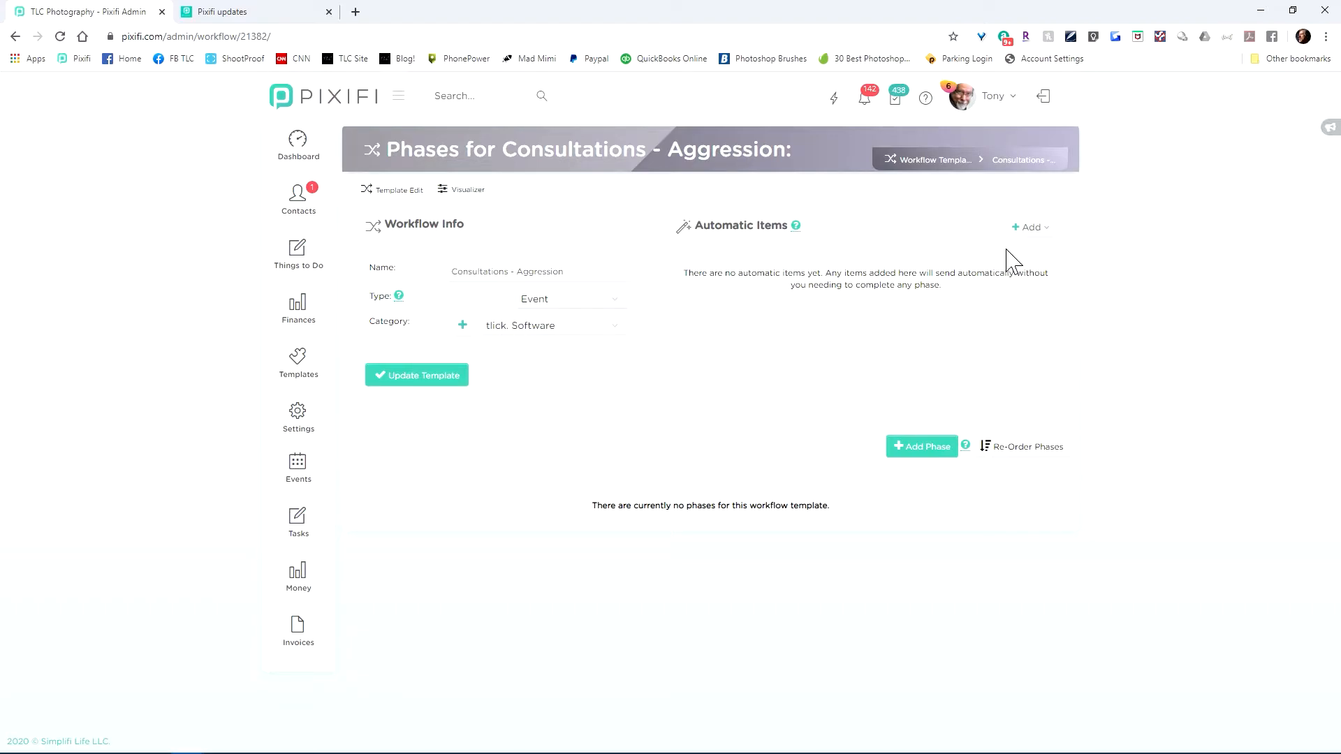
{"action": "left_click", "coordinate": [1039, 229]}
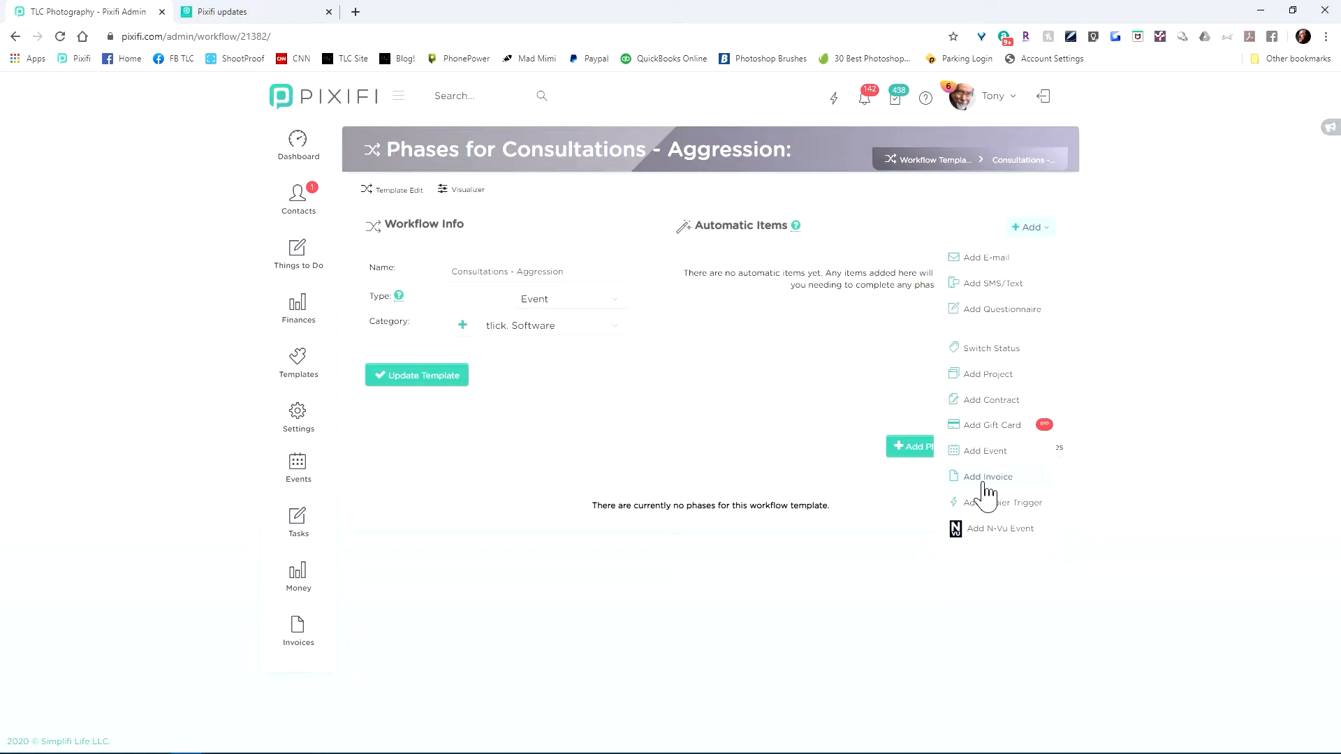
{"action": "left_click", "coordinate": [985, 479]}
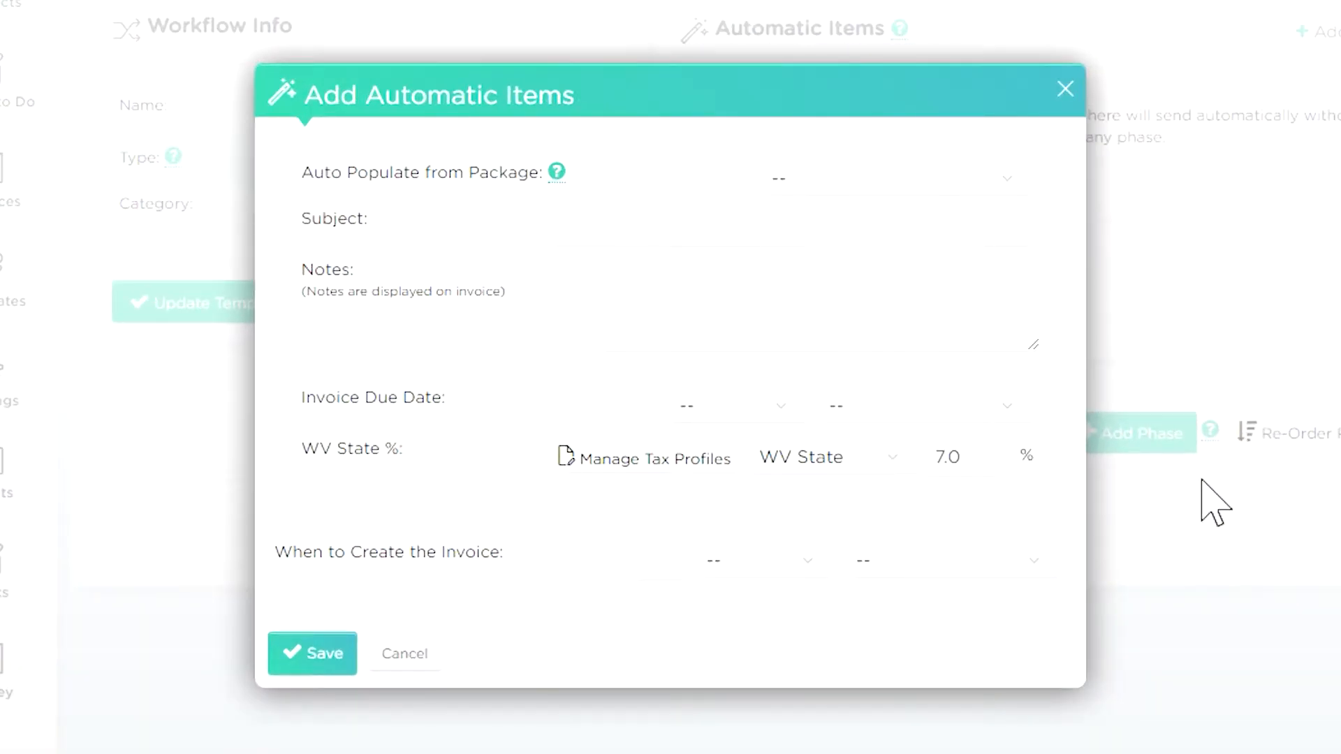
{"action": "left_click", "coordinate": [810, 189]}
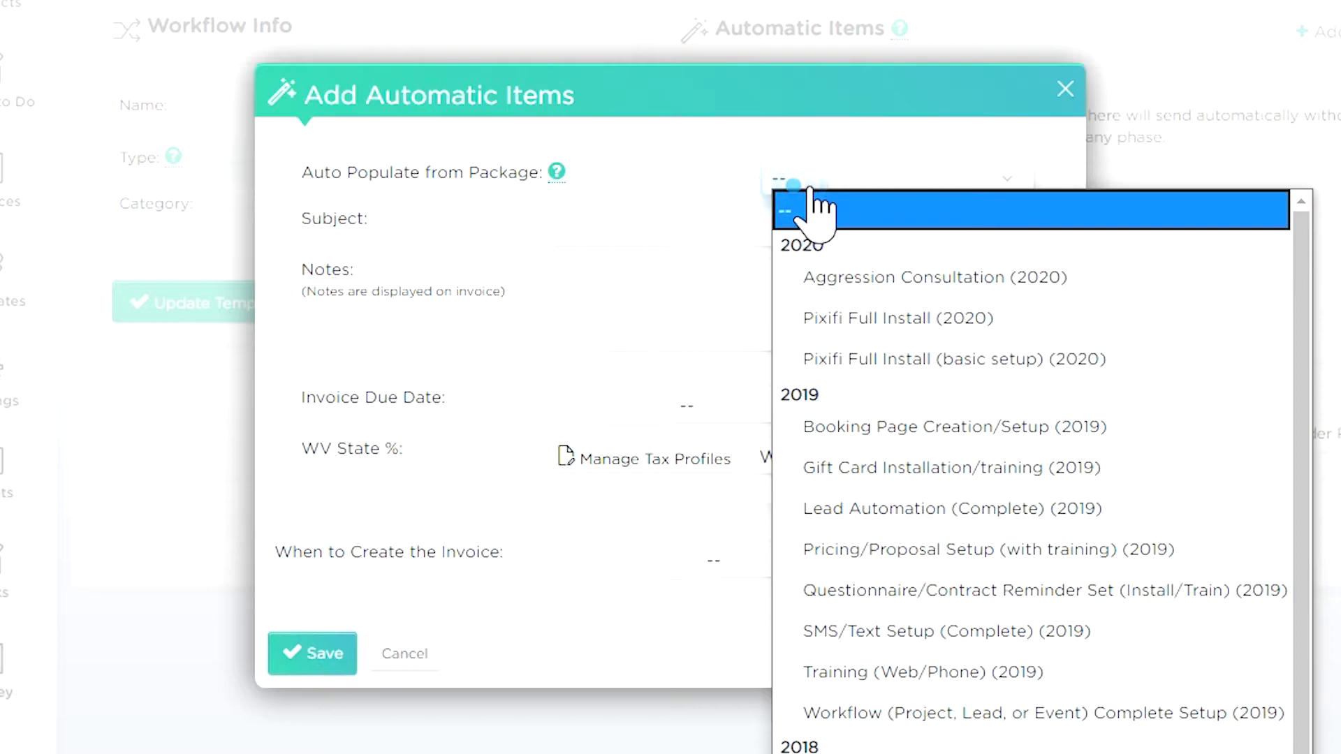
{"action": "left_click", "coordinate": [882, 283]}
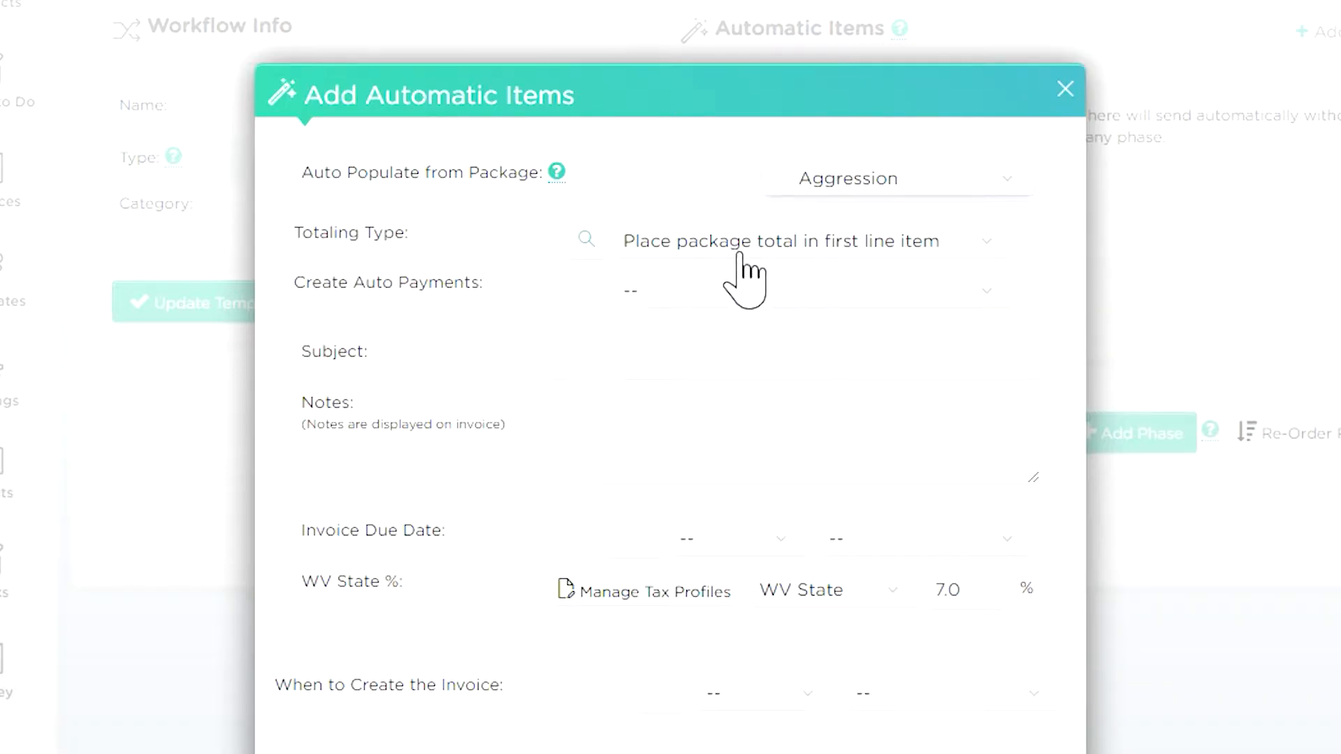
{"action": "left_click", "coordinate": [760, 245]}
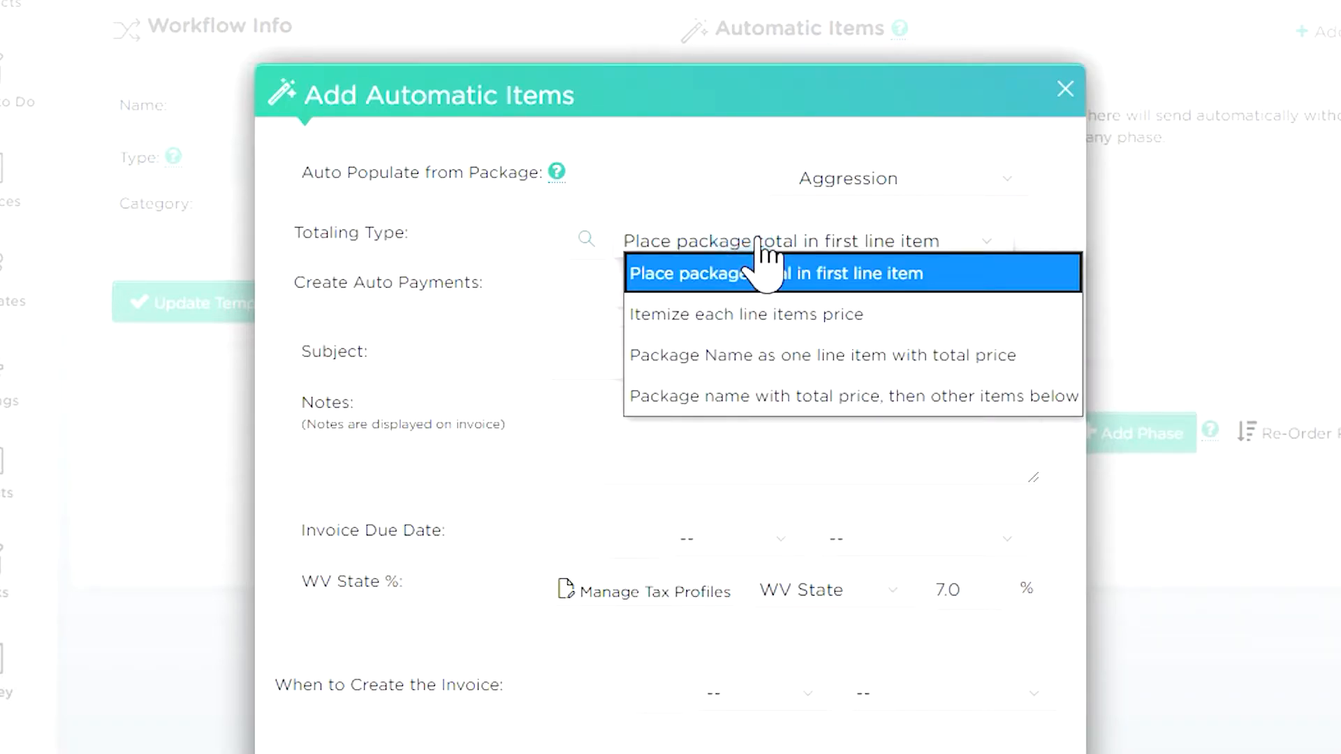
{"action": "left_click", "coordinate": [741, 264]}
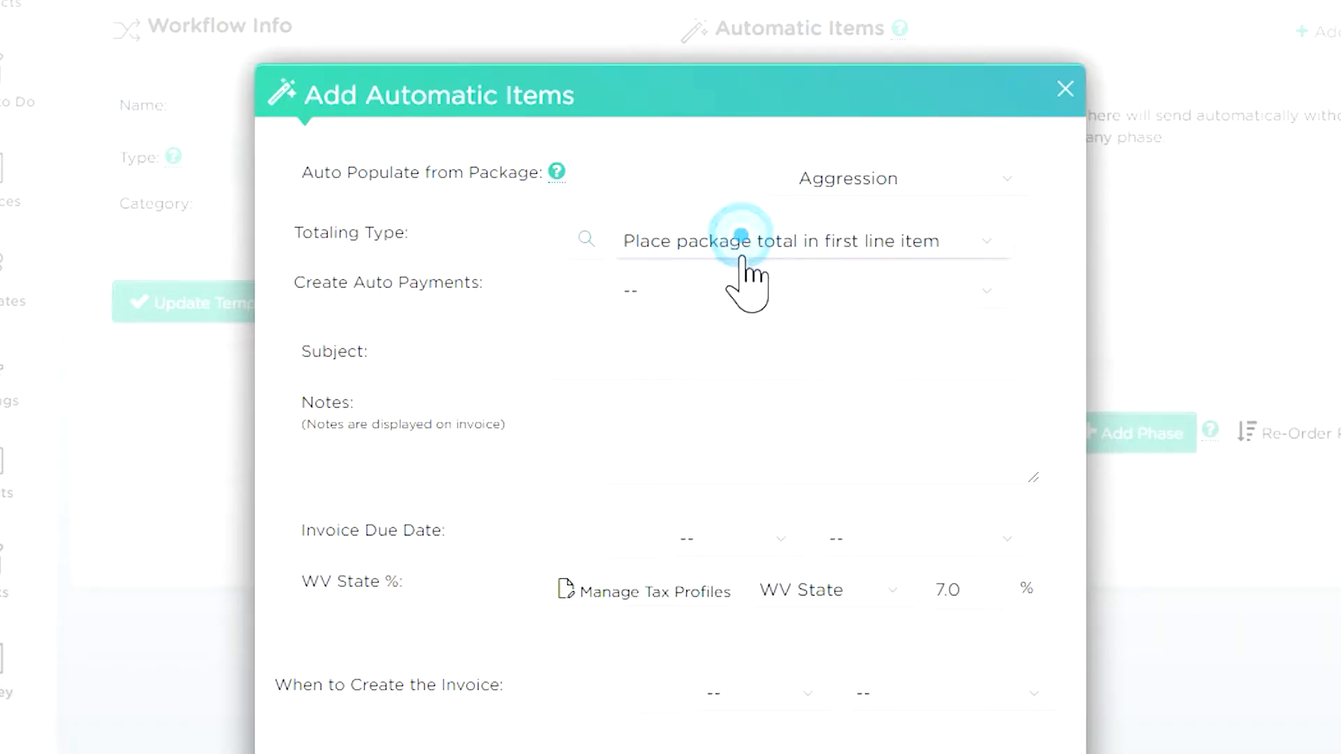
Set the invoice's auto payments to Due Upon Sale and enter the subject "Aggression Consultation Invoice".
{"action": "left_click", "coordinate": [688, 287]}
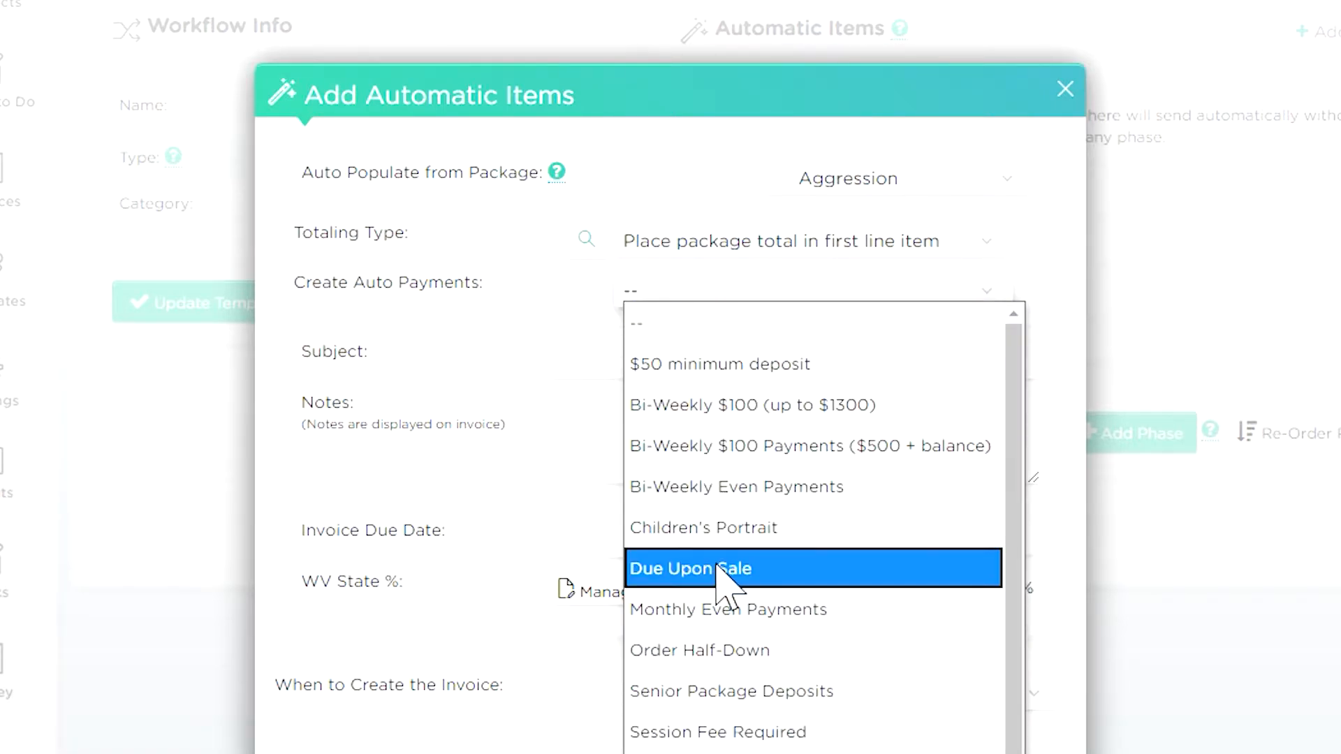
{"action": "scroll", "coordinate": [717, 571], "scroll_direction": "down", "scroll_amount": 1}
{"action": "scroll", "coordinate": [717, 571], "scroll_direction": "up", "scroll_amount": 1}
{"action": "left_click", "coordinate": [717, 571]}
{"action": "left_click", "coordinate": [620, 375]}
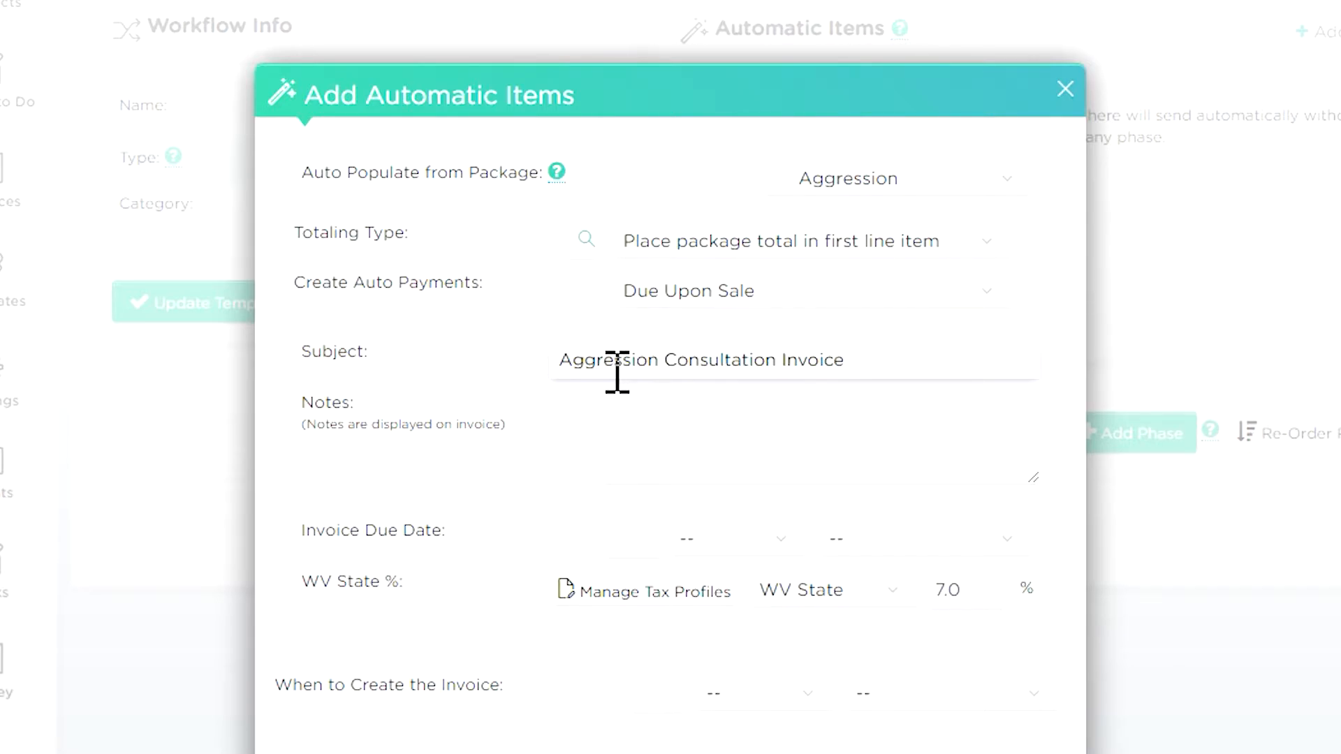
Set the invoice due date to 15 day(s) After Workflow is Applied.
{"action": "left_click", "coordinate": [670, 444]}
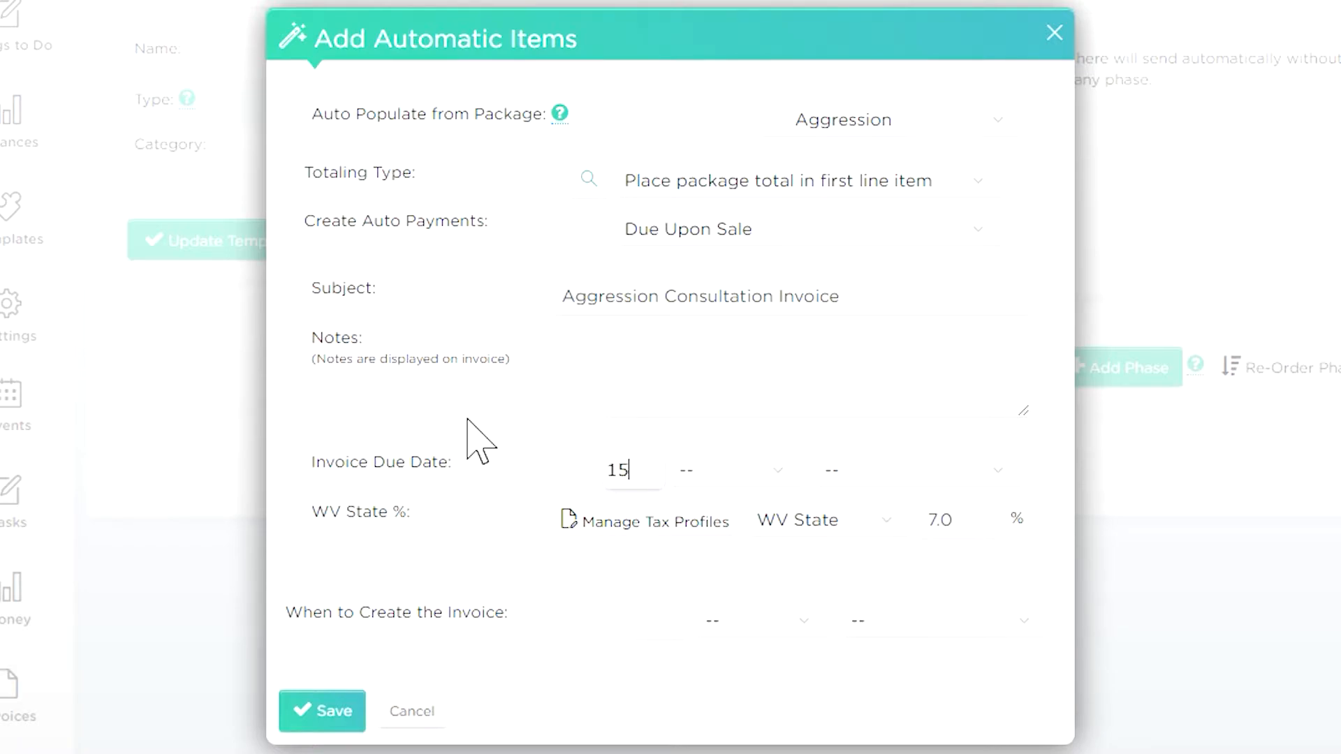
{"action": "key", "text": "Tab"}
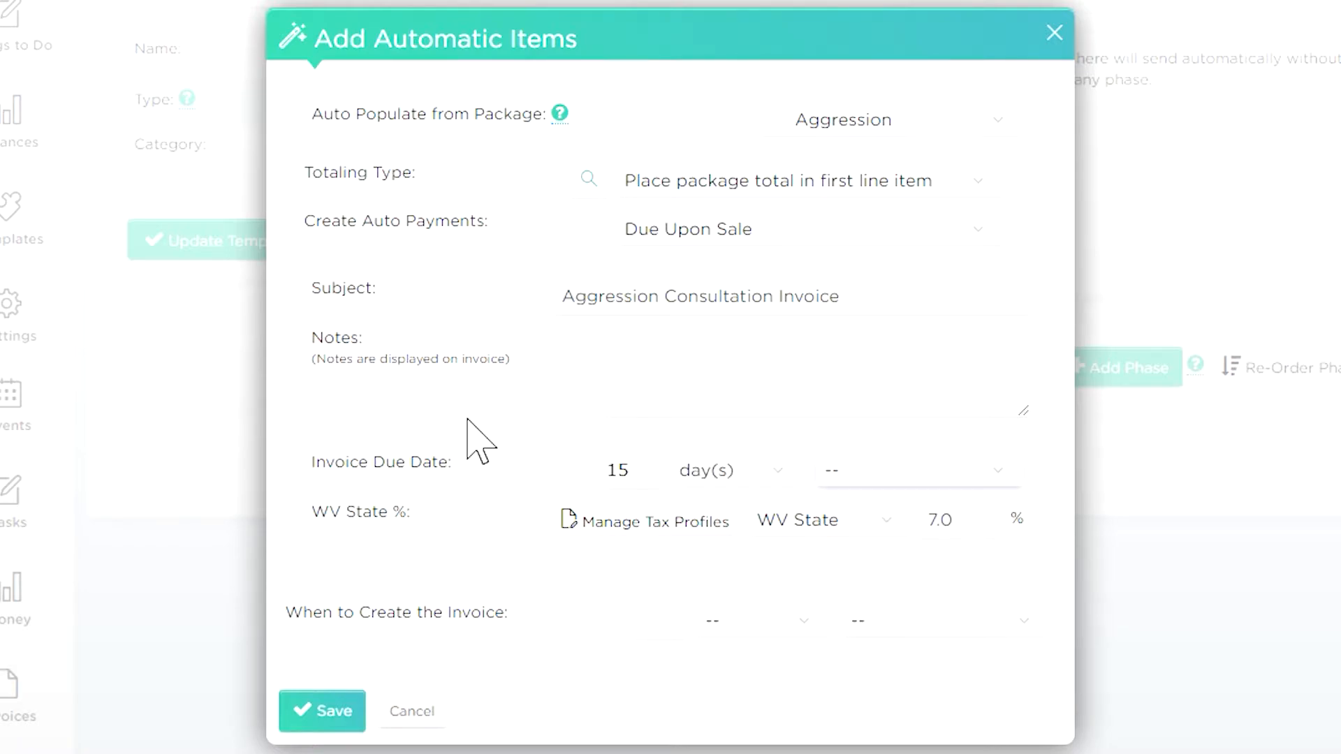
{"action": "key", "text": "Down"}
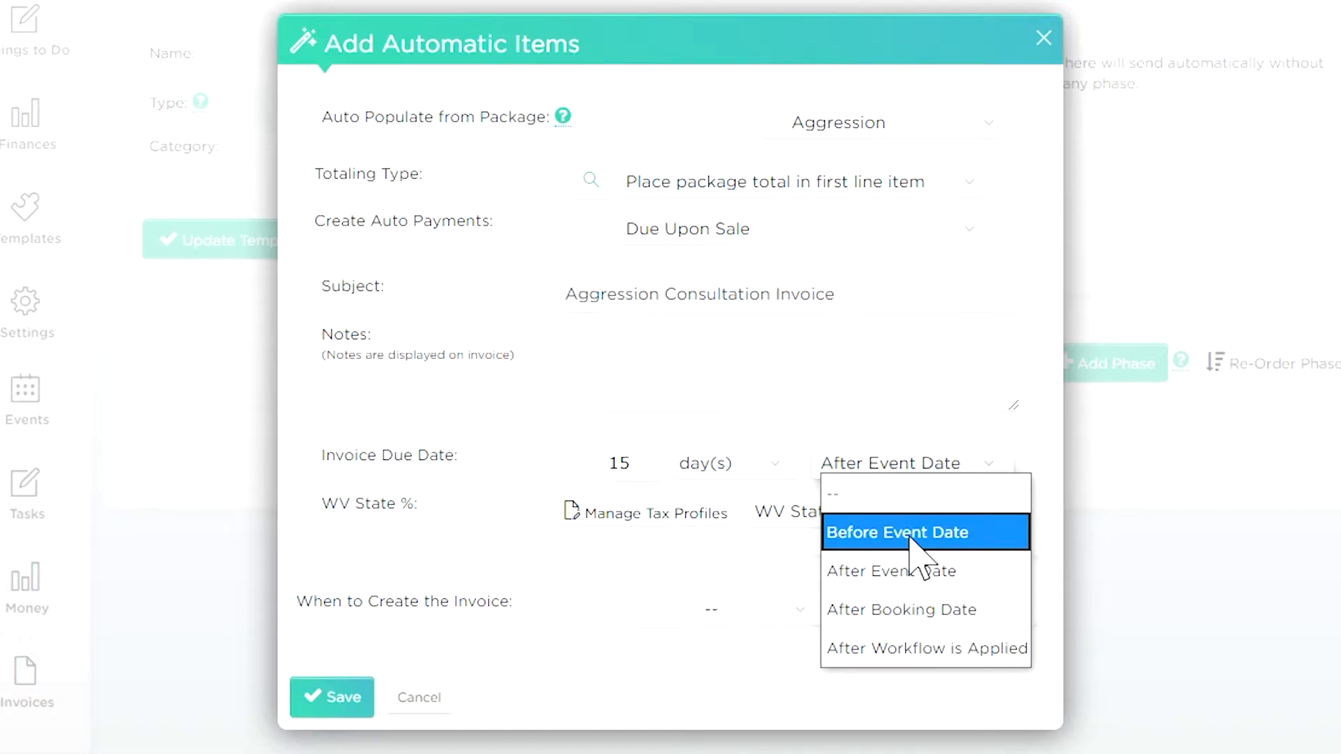
{"action": "left_click", "coordinate": [912, 648]}
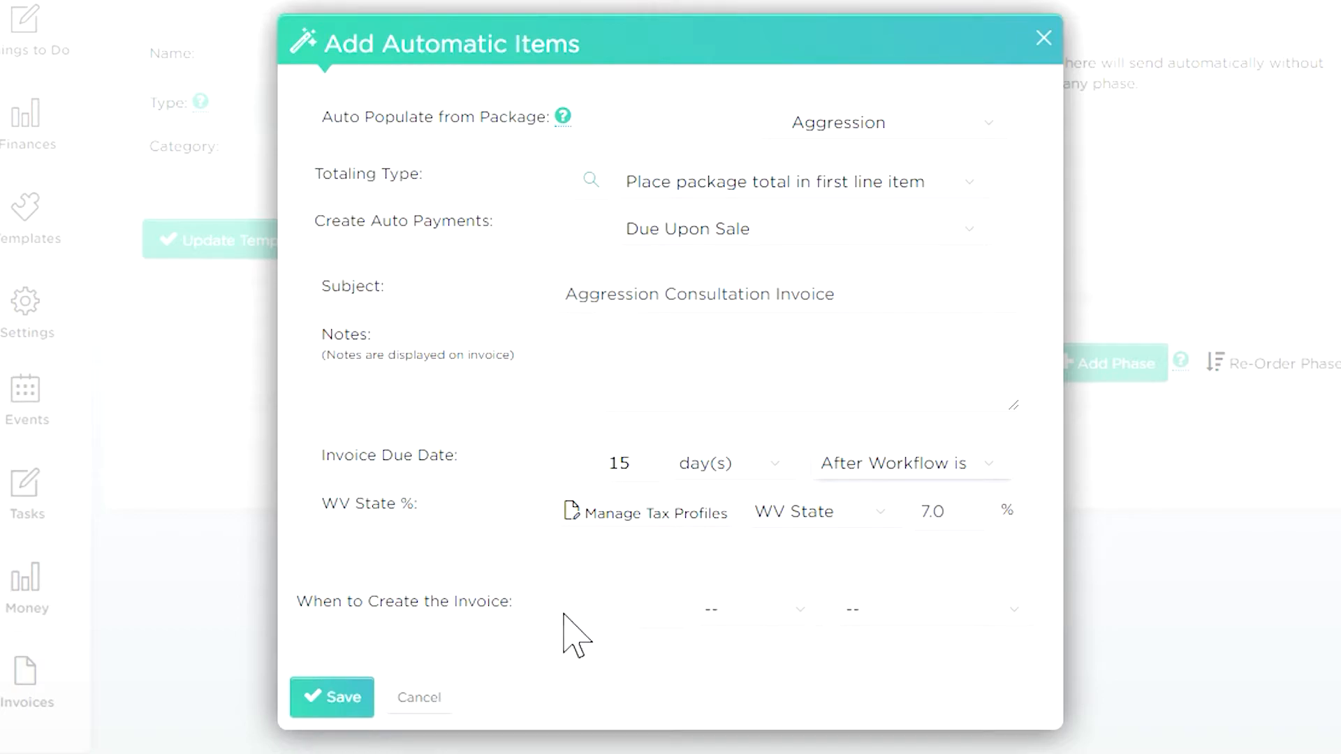
Schedule the invoice's creation for 1 day(s) After Workflow is Applied.
{"action": "left_click", "coordinate": [660, 611]}
{"action": "type", "text": "1"}
{"action": "key", "text": "Tab"}
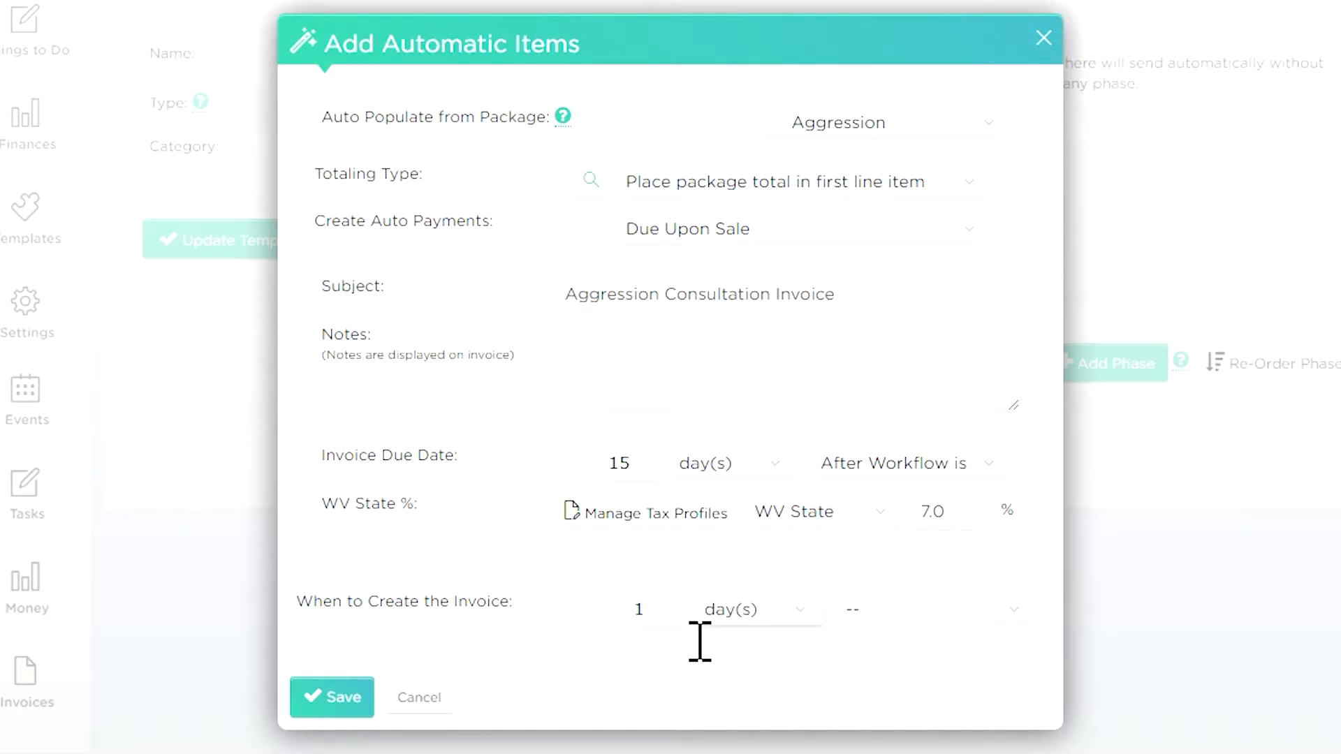
{"action": "left_click", "coordinate": [910, 618]}
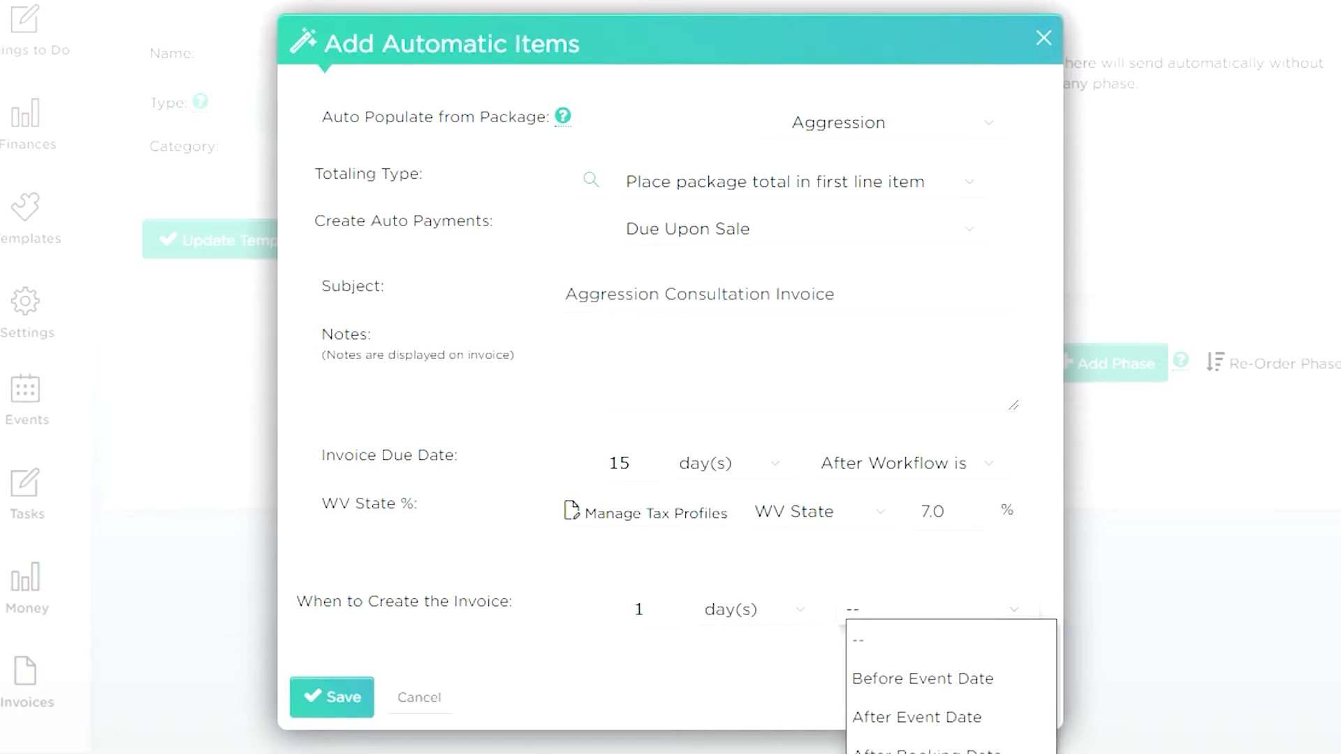
{"action": "left_click", "coordinate": [921, 753]}
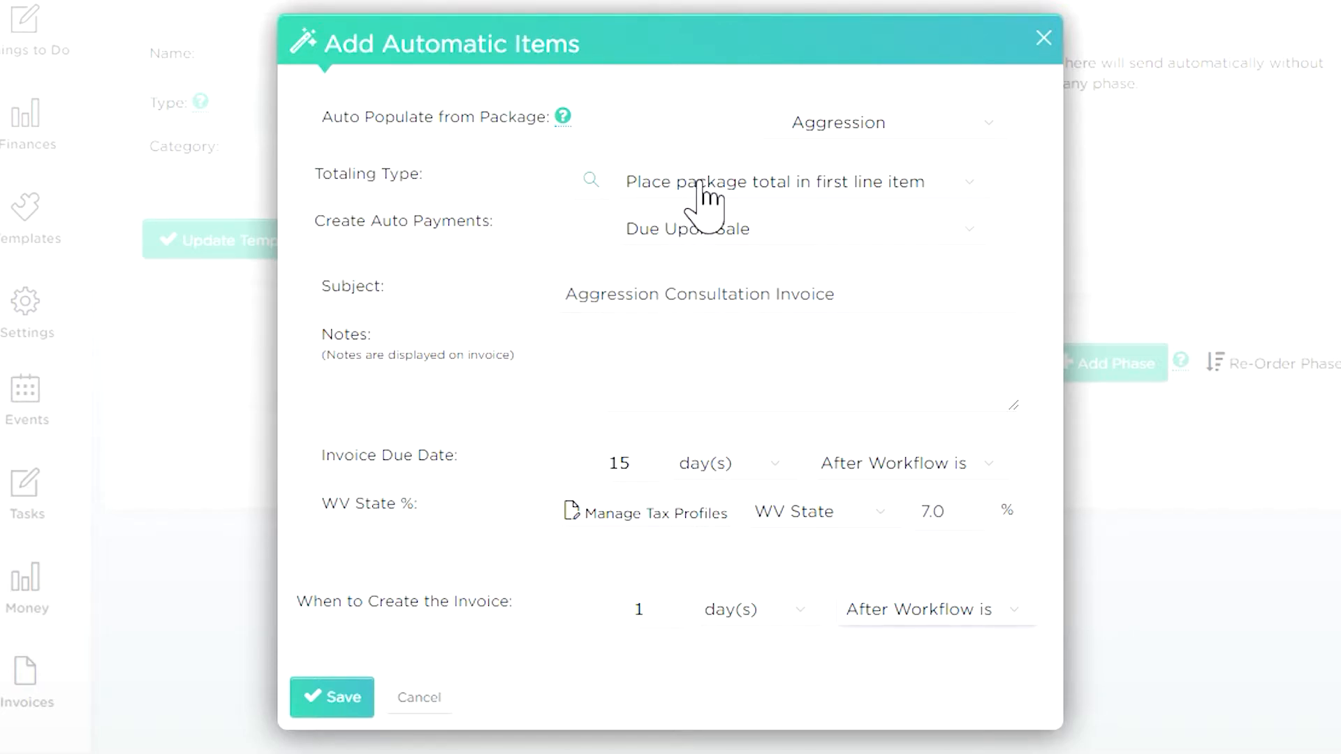
{"action": "left_click", "coordinate": [688, 238]}
{"action": "left_click", "coordinate": [688, 237]}
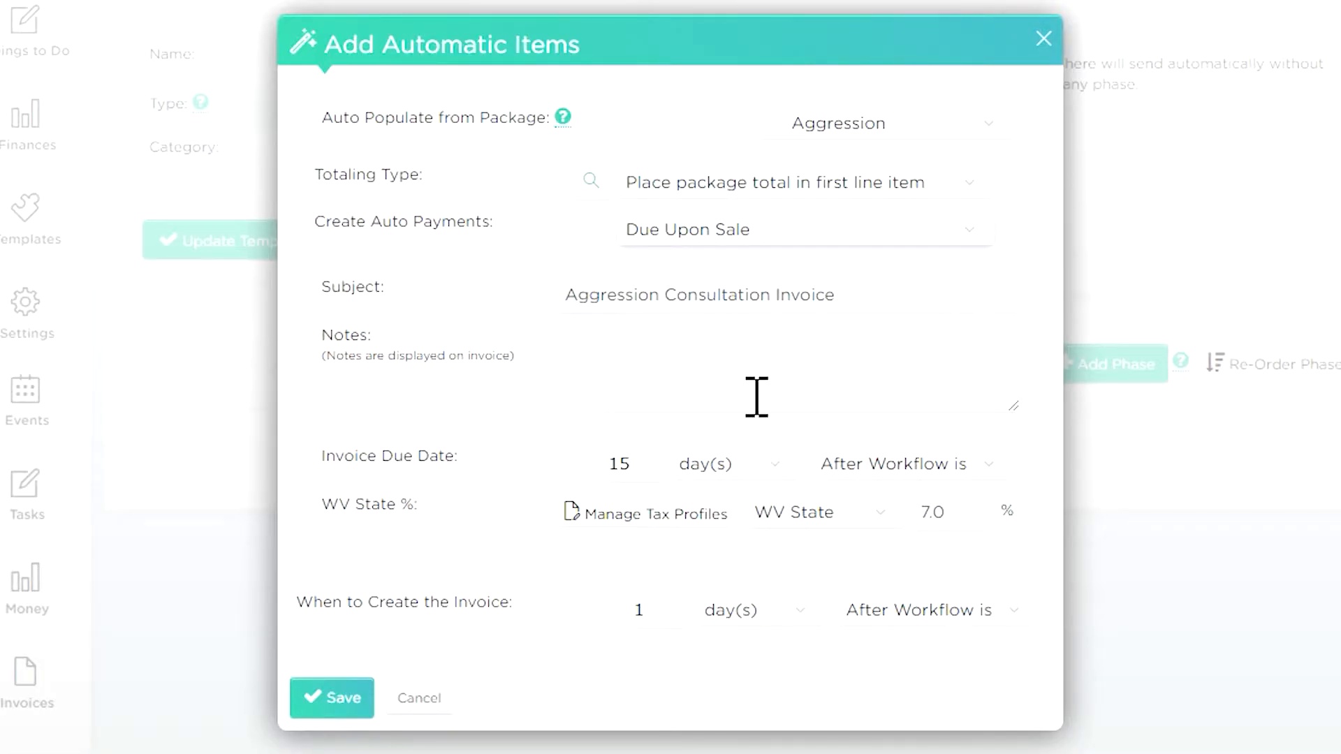
Review the auto payment options, keep Due Upon Sale, and save the automatic invoice.
{"action": "left_click", "coordinate": [763, 238]}
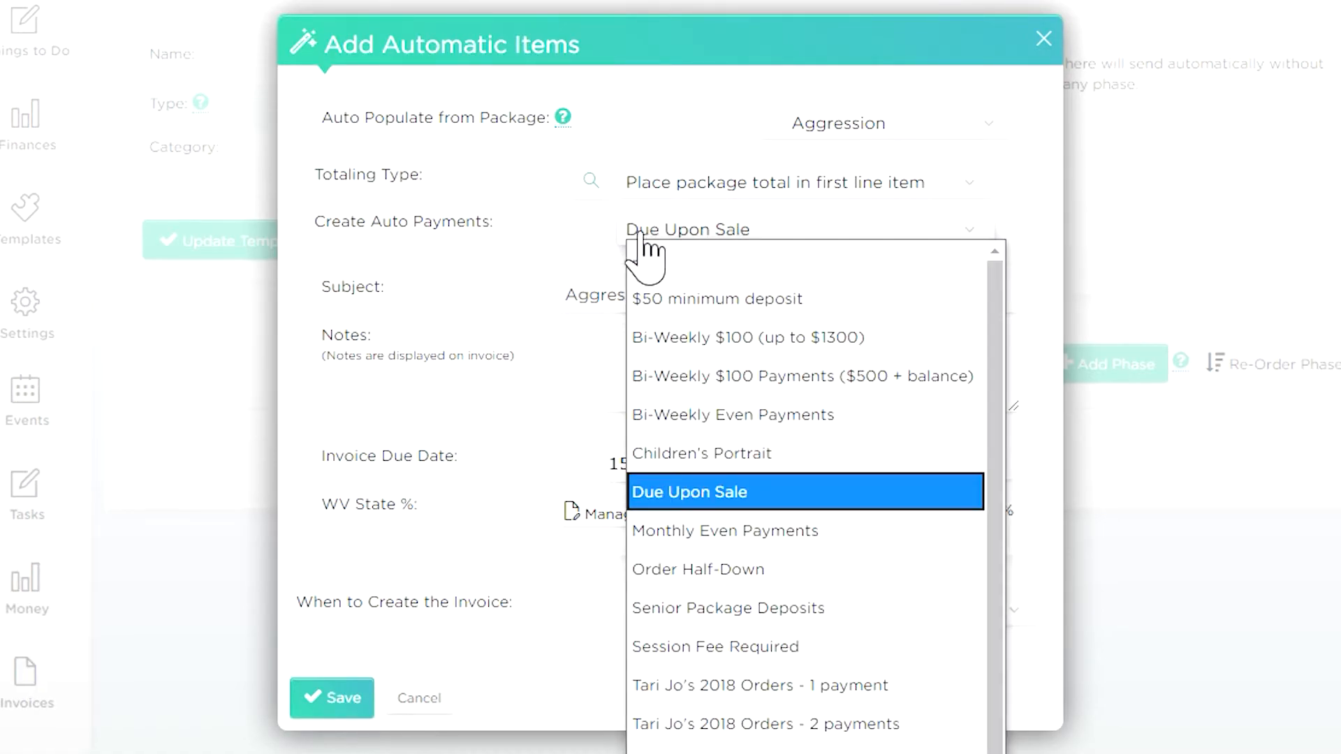
{"action": "left_click", "coordinate": [590, 234]}
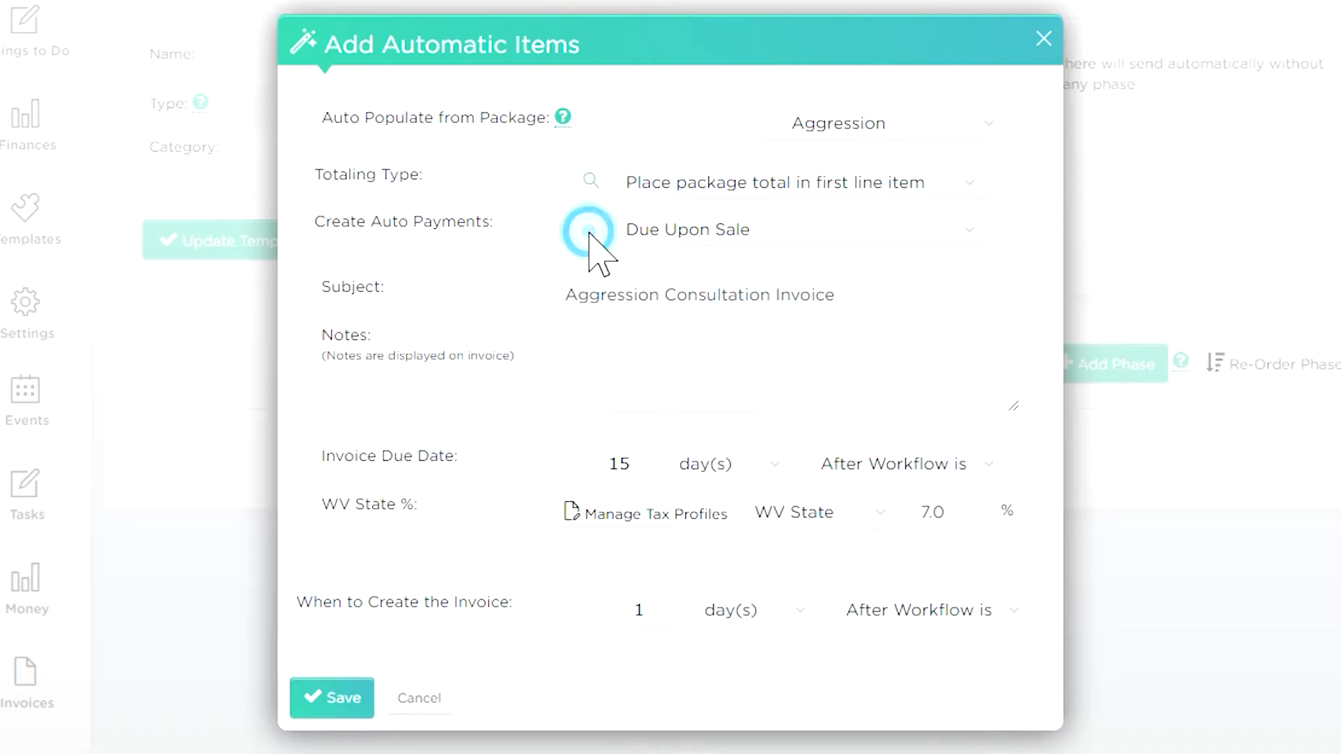
{"action": "left_click", "coordinate": [355, 697]}
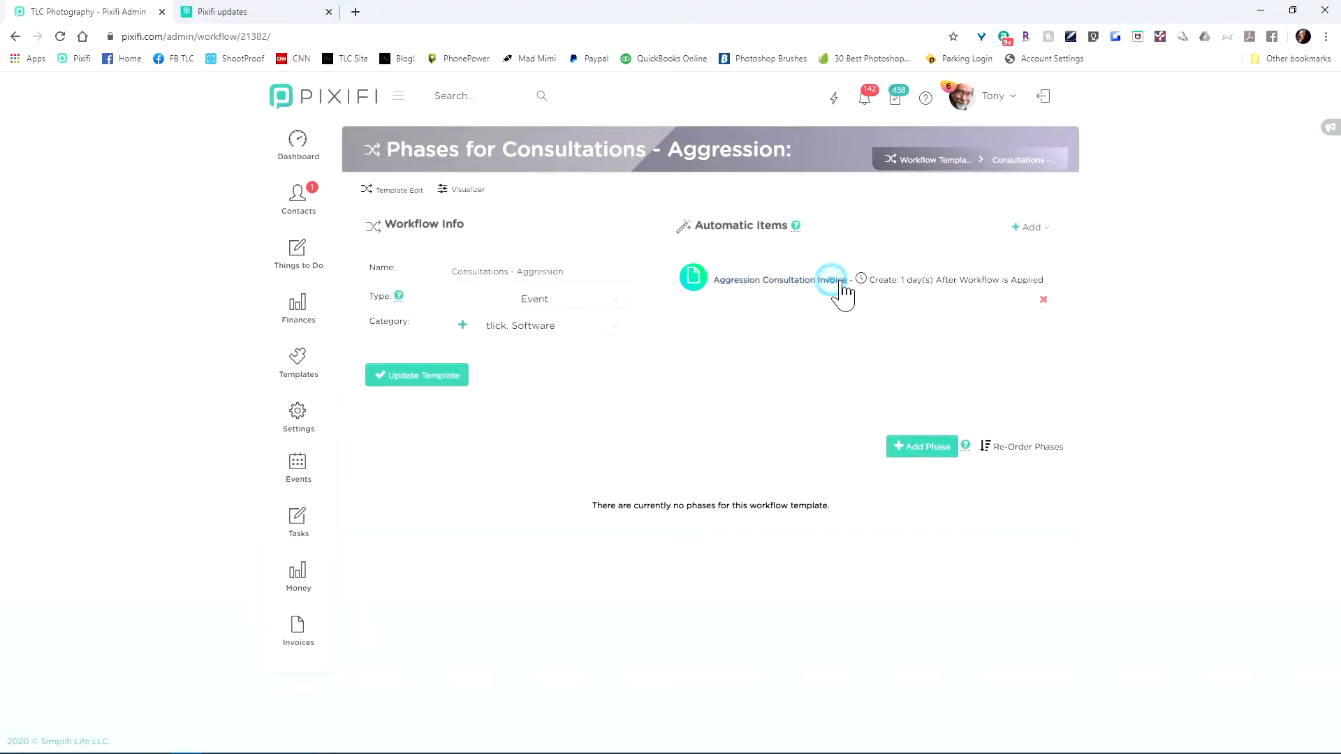
Reopen the automatic Aggression Consultation Invoice, review the reference options for its due date, and save it.
{"action": "left_click", "coordinate": [837, 289]}
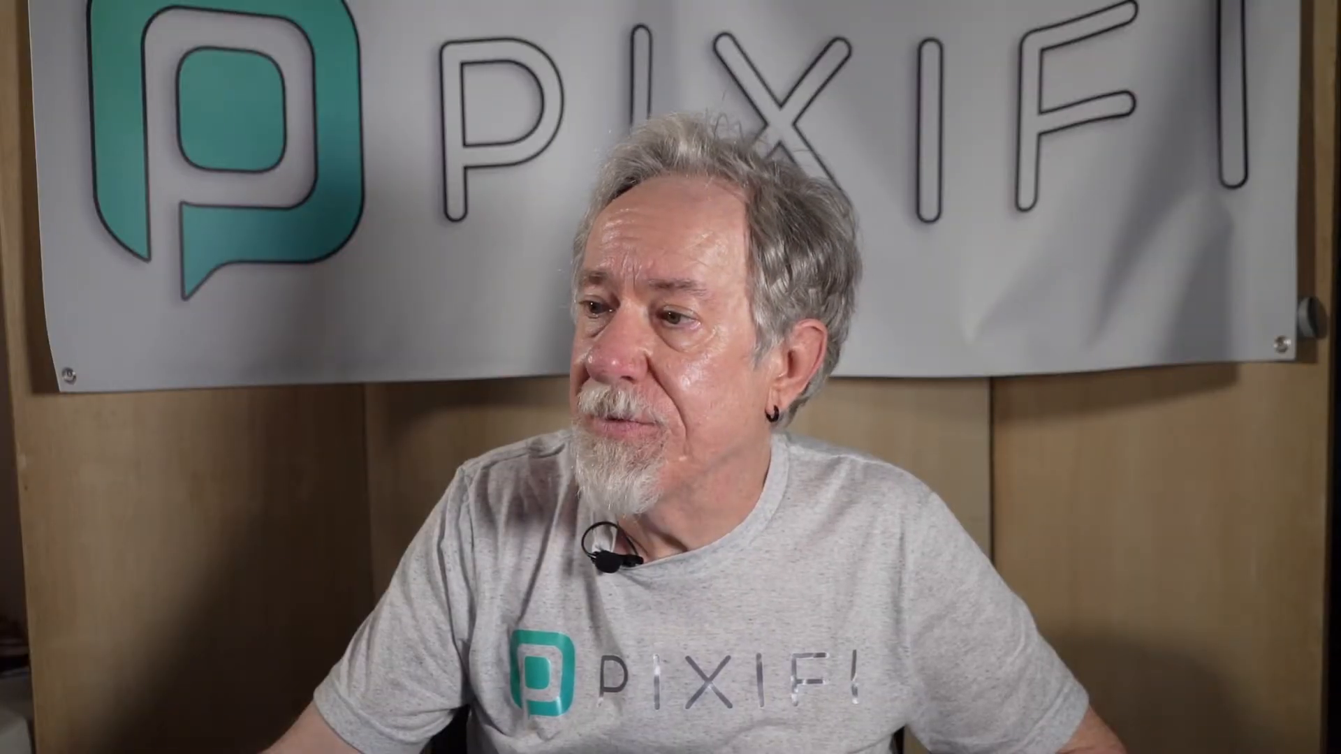
{"action": "left_click", "coordinate": [835, 478]}
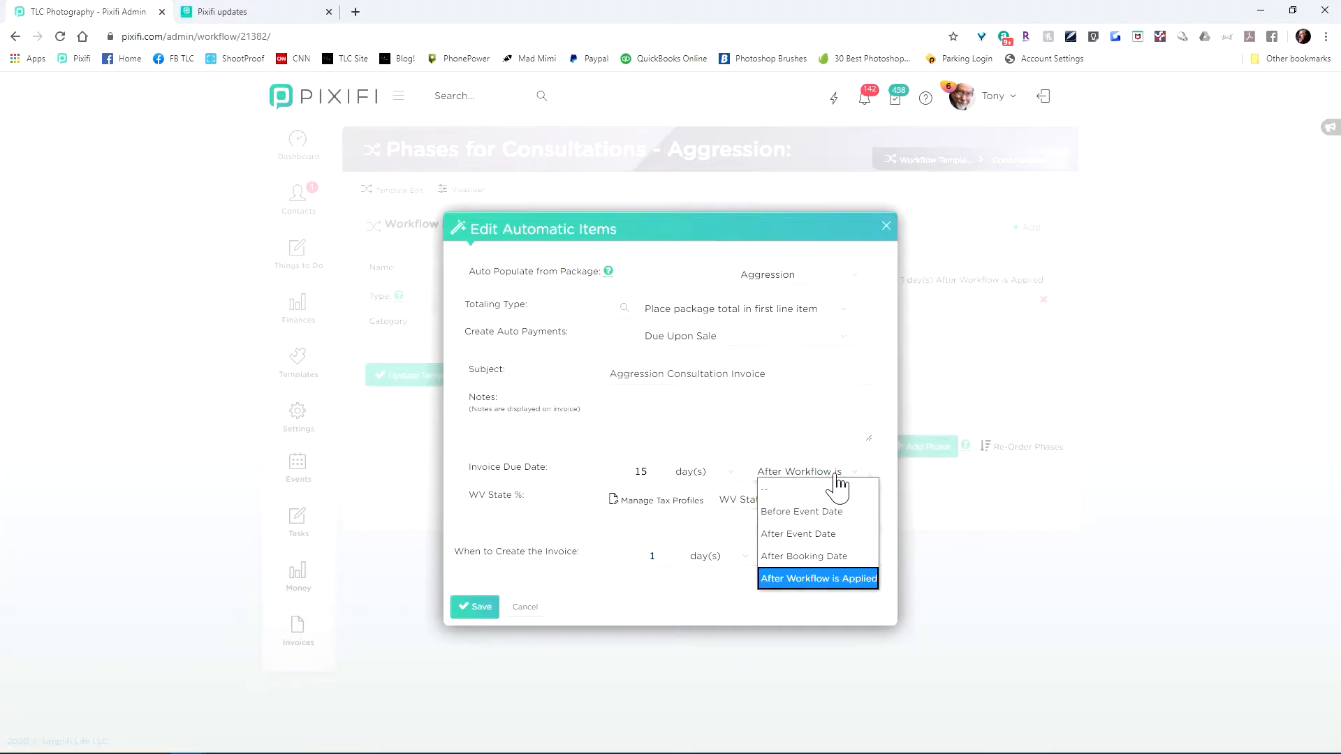
{"action": "left_click", "coordinate": [836, 476]}
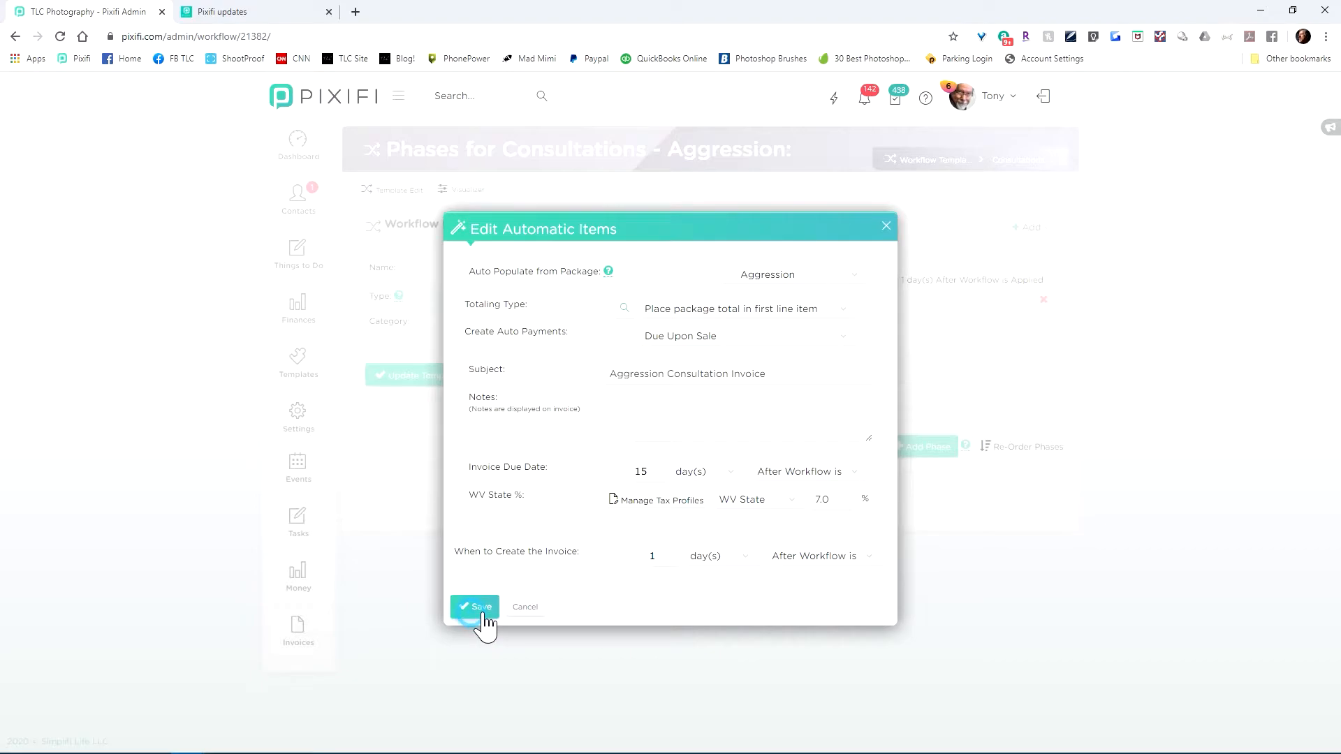
{"action": "left_click", "coordinate": [471, 608]}
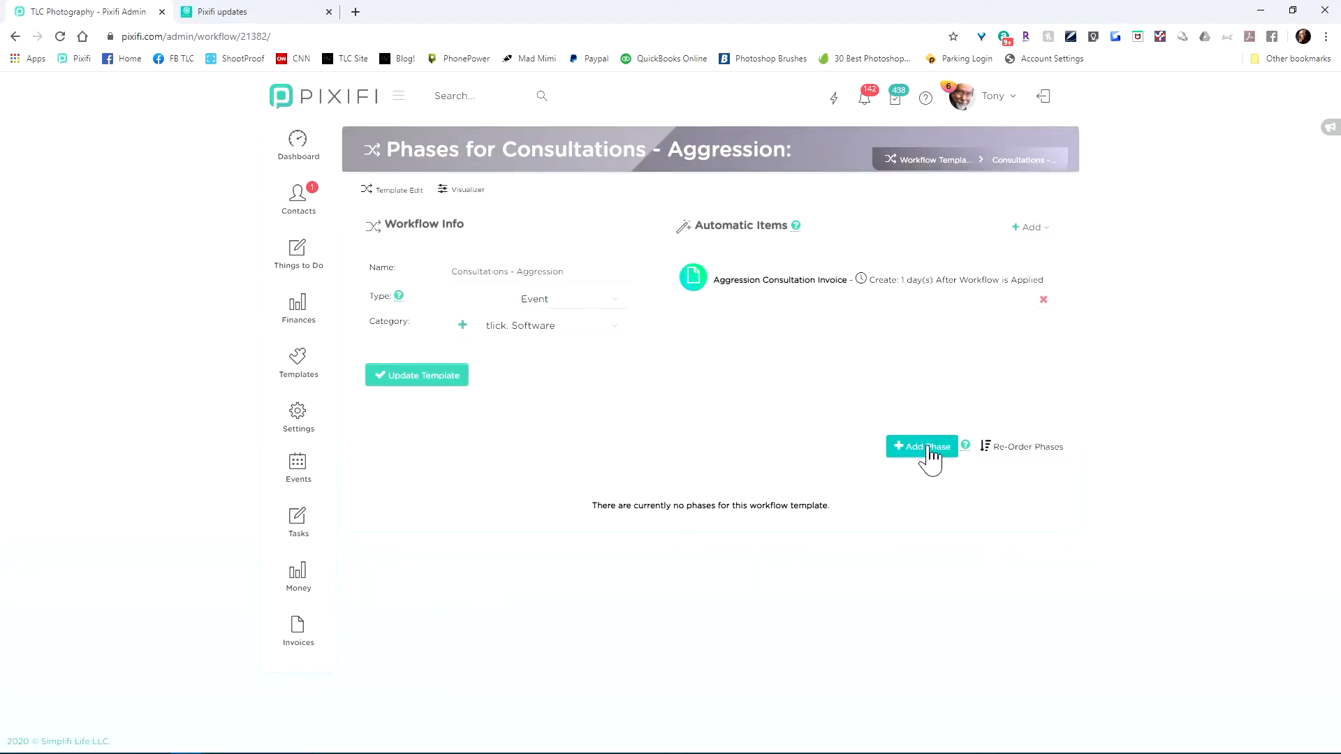
Add a phase named "Phase One" to the workflow, due 5 day(s) After Workflow is Applied.
{"action": "left_click", "coordinate": [928, 451]}
{"action": "left_click", "coordinate": [637, 365]}
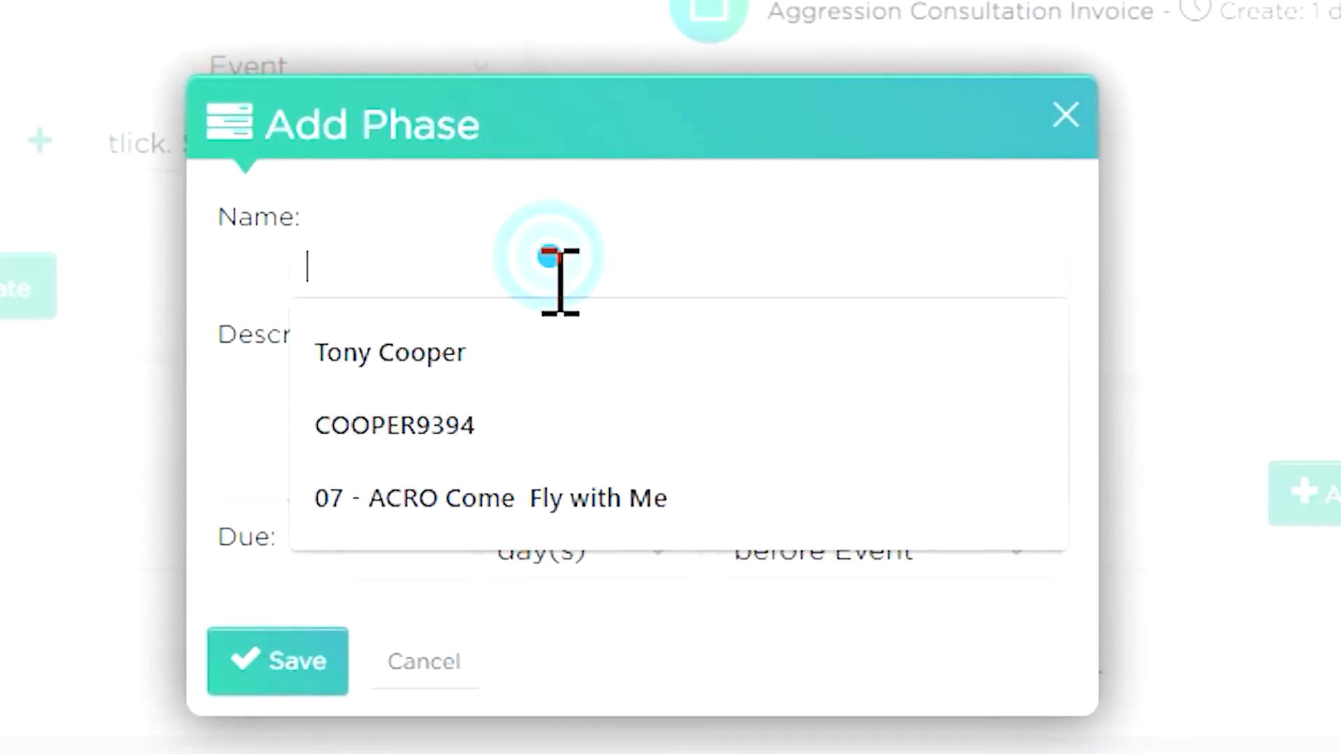
{"action": "type", "text": "Phase One"}
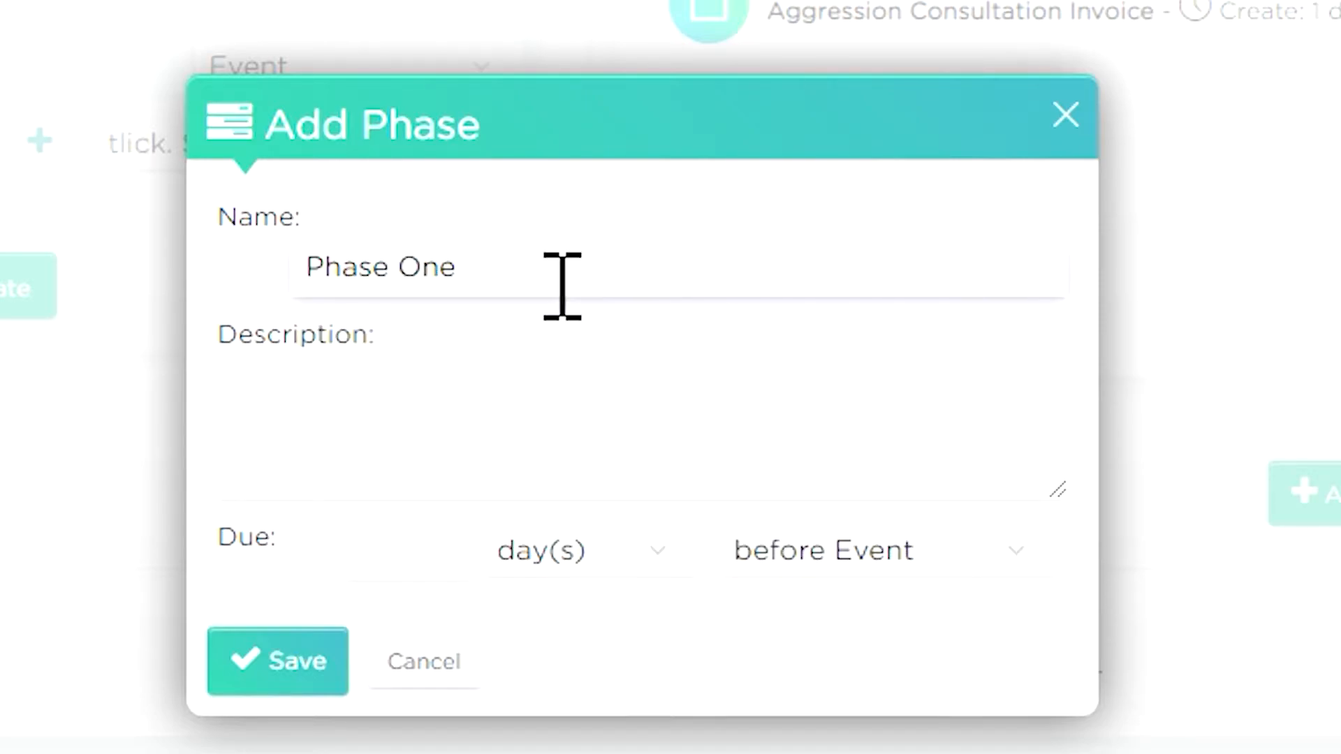
{"action": "left_click", "coordinate": [370, 548]}
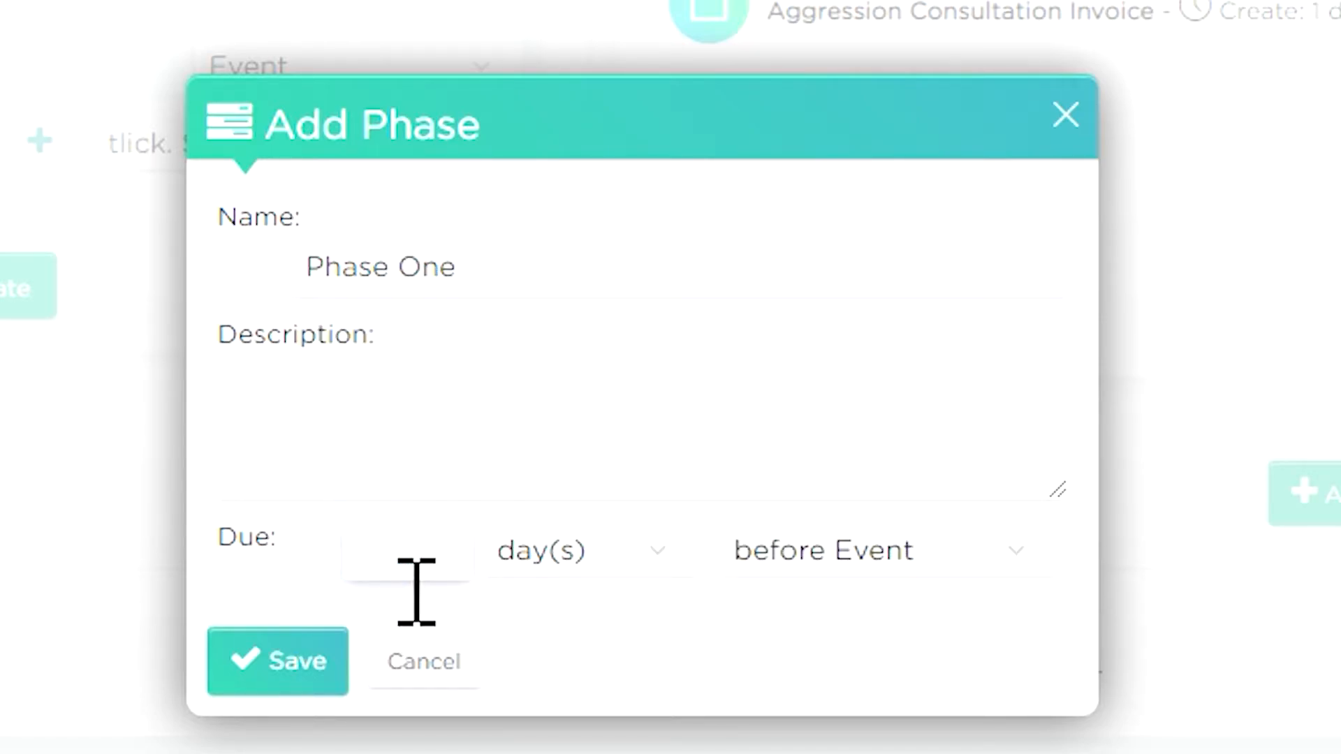
{"action": "key", "text": "Tab"}
{"action": "left_click", "coordinate": [890, 559]}
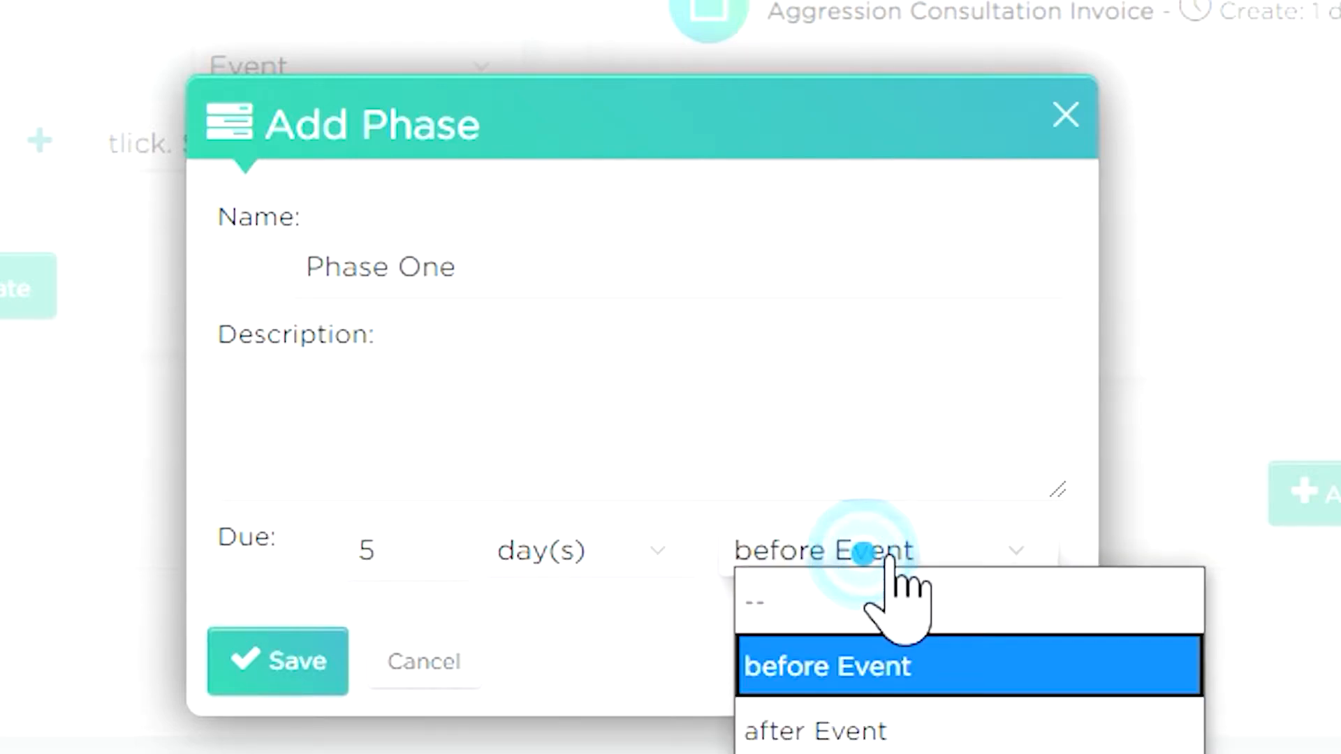
{"action": "left_click", "coordinate": [824, 753]}
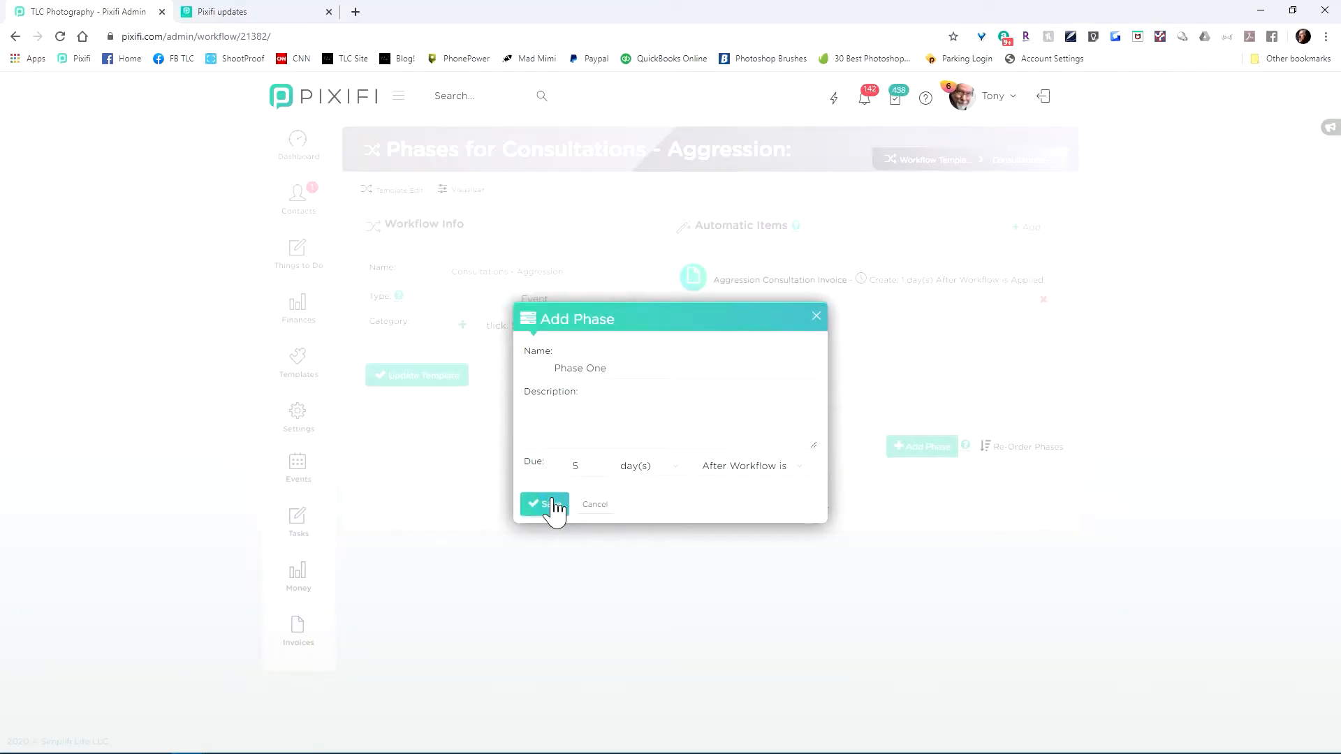
{"action": "left_click", "coordinate": [545, 503]}
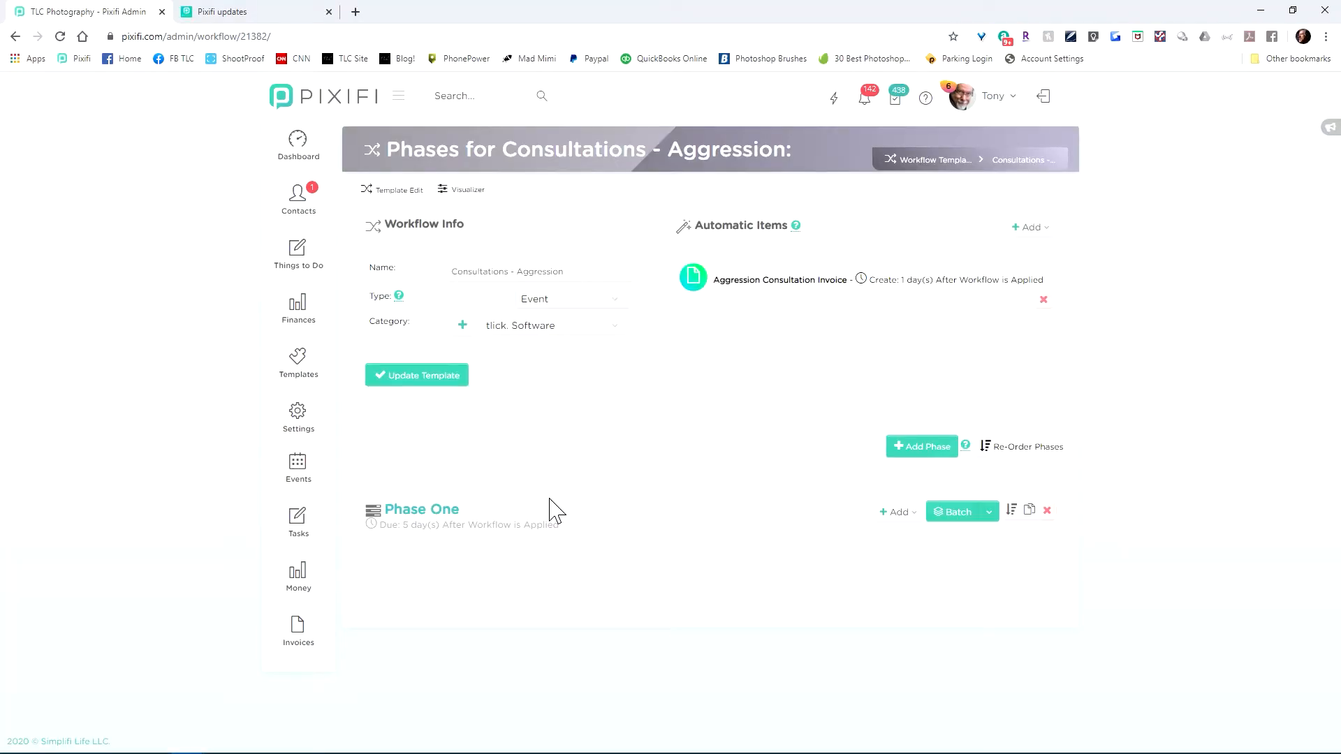
Add a Studio Tasks task named "Do we want to create the invoice?" to Phase One.
{"action": "scroll", "coordinate": [701, 491], "scroll_direction": "down", "scroll_amount": 2}
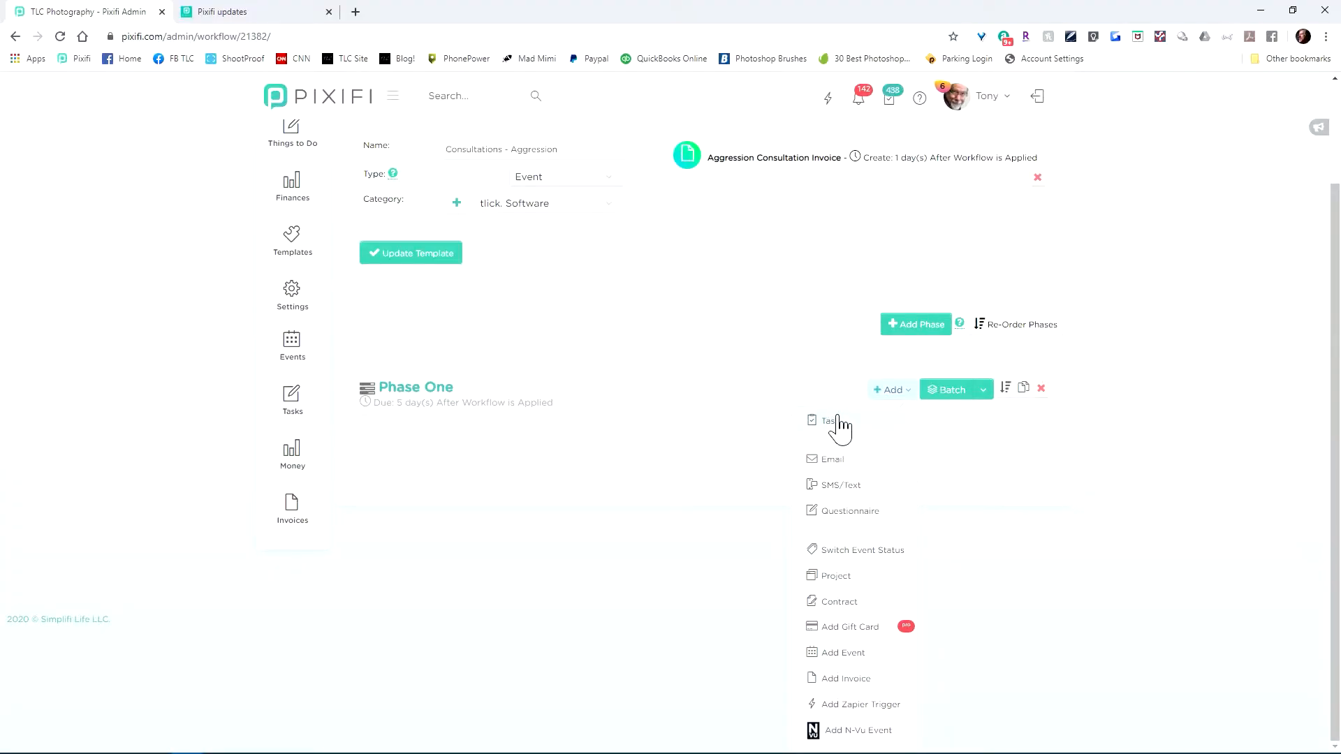
{"action": "left_click", "coordinate": [829, 421]}
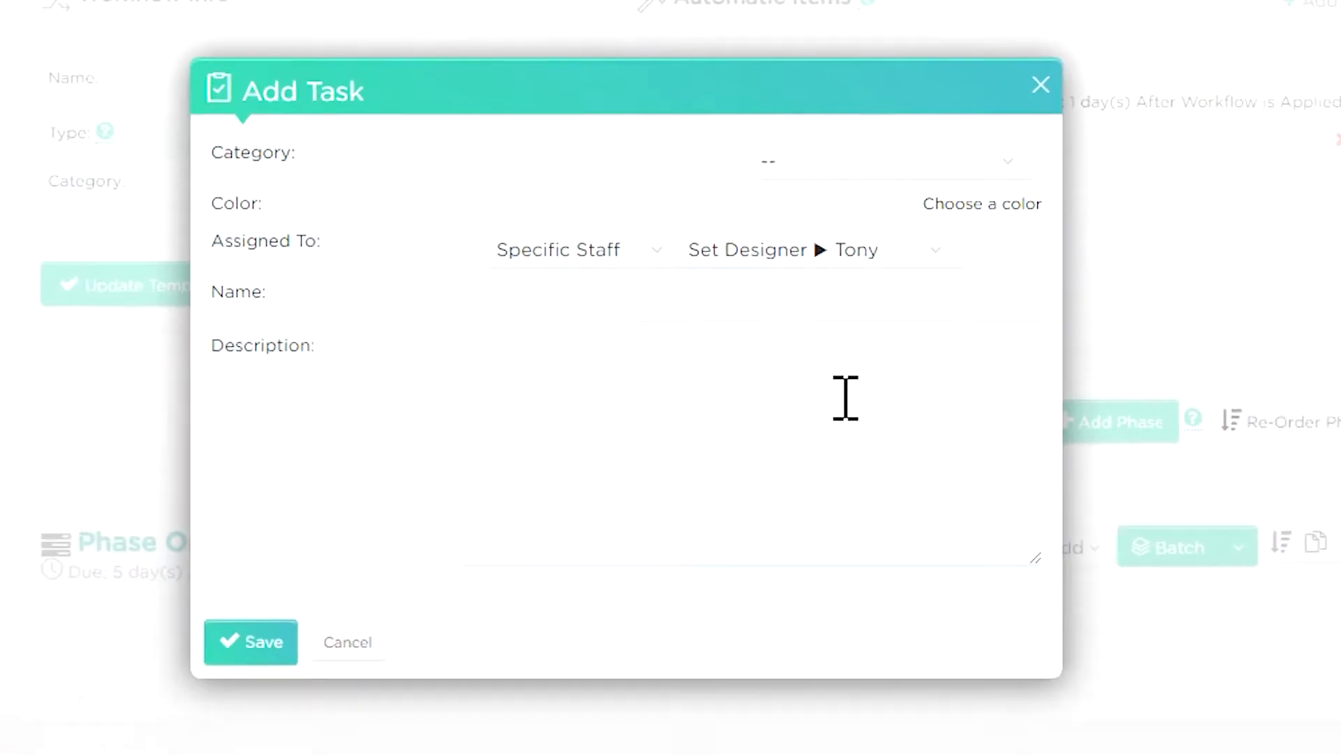
{"action": "left_click", "coordinate": [834, 162]}
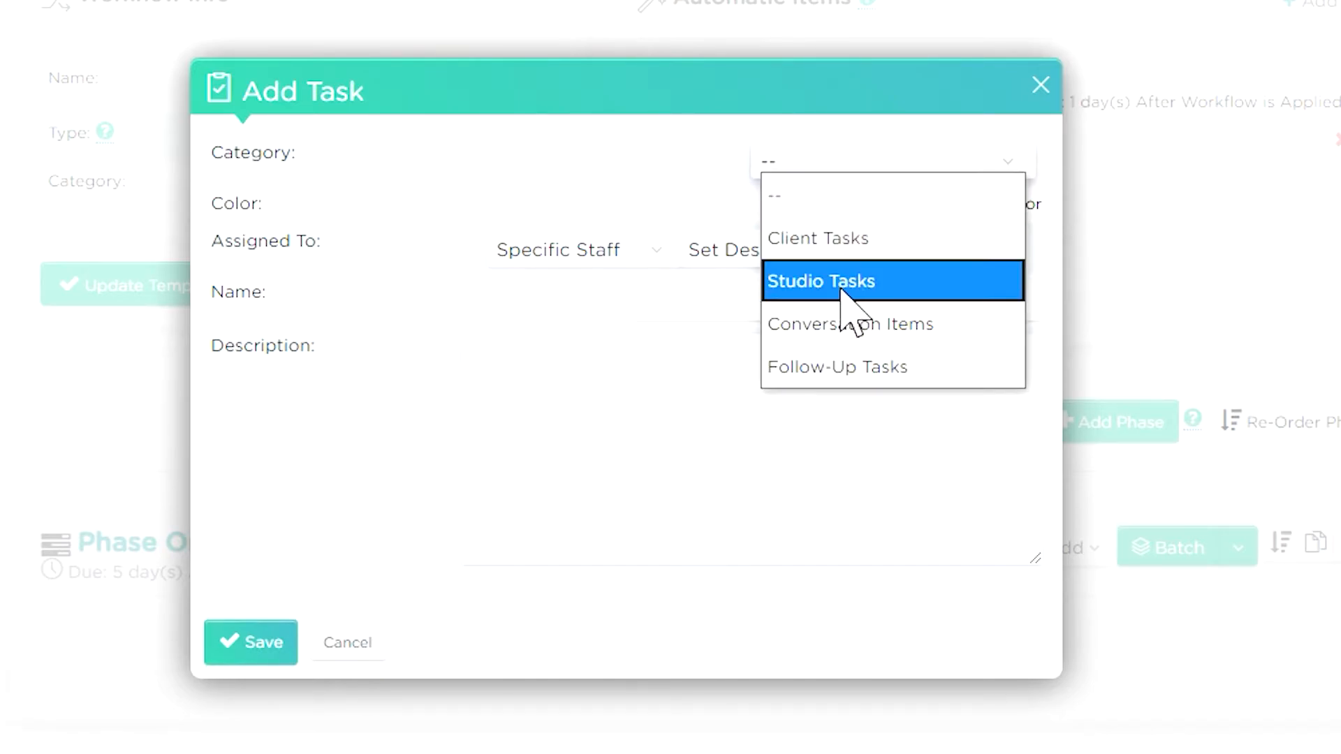
{"action": "left_click", "coordinate": [841, 291]}
{"action": "left_click", "coordinate": [845, 177]}
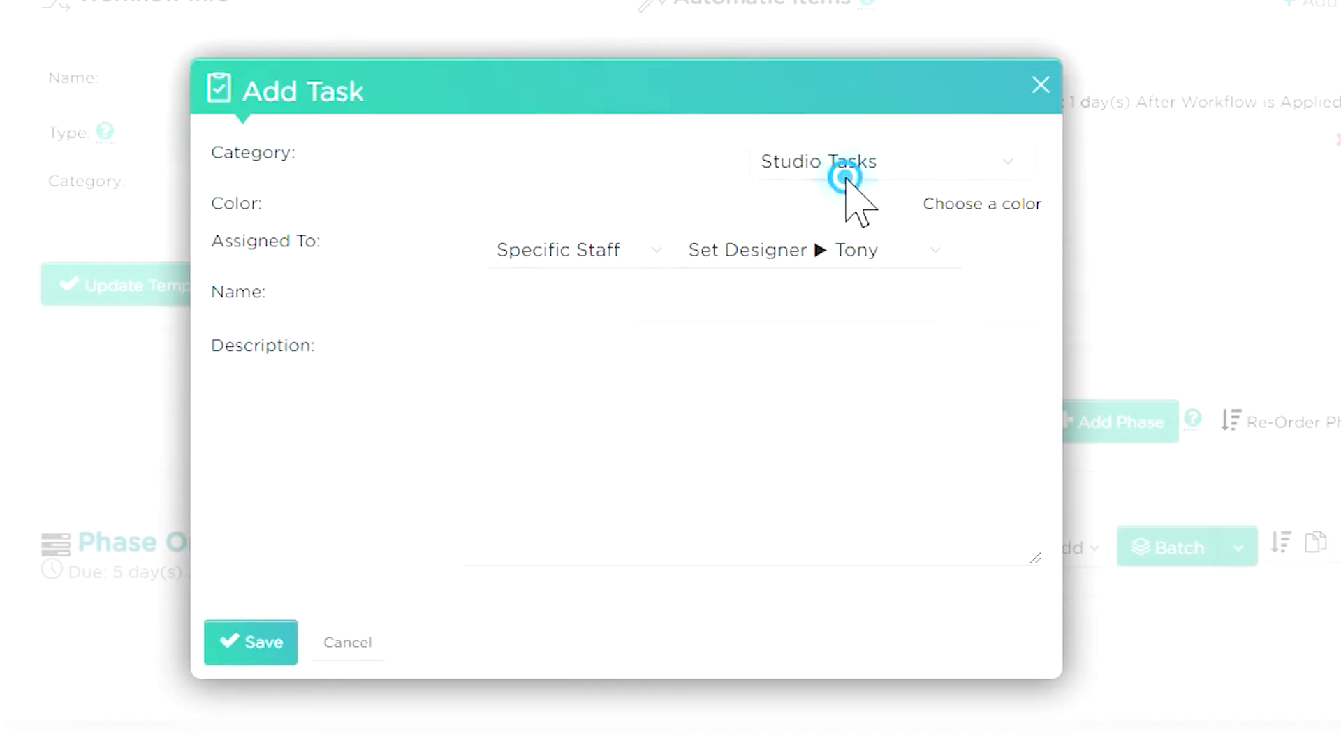
{"action": "left_click", "coordinate": [862, 163]}
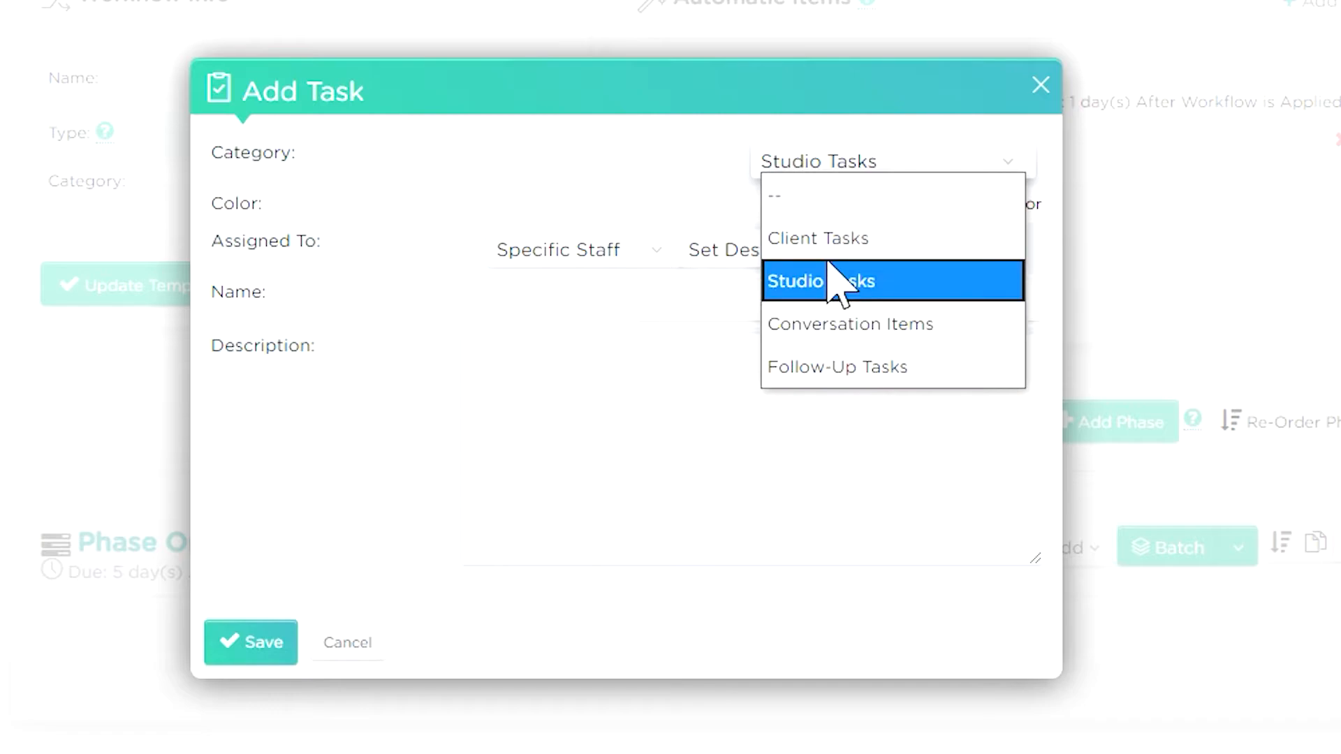
{"action": "left_click", "coordinate": [836, 289]}
{"action": "left_click", "coordinate": [706, 323]}
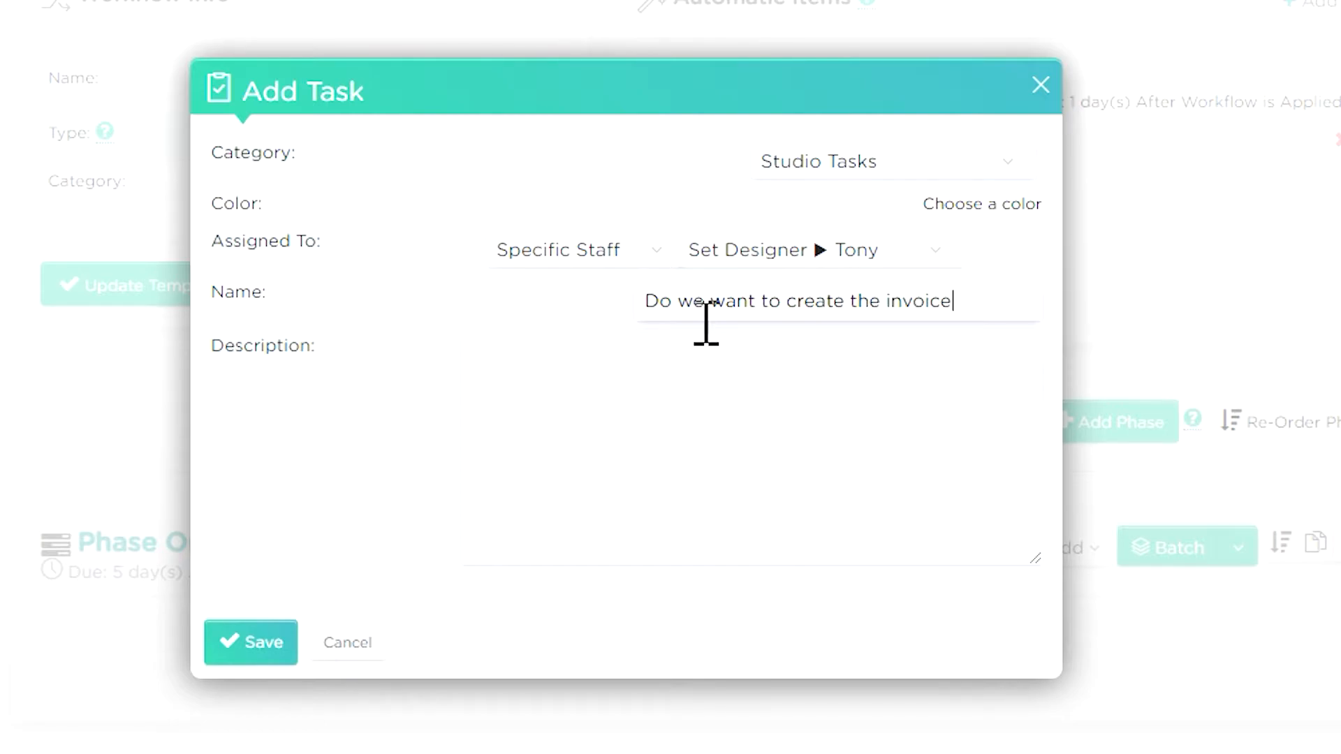
{"action": "left_click", "coordinate": [255, 643]}
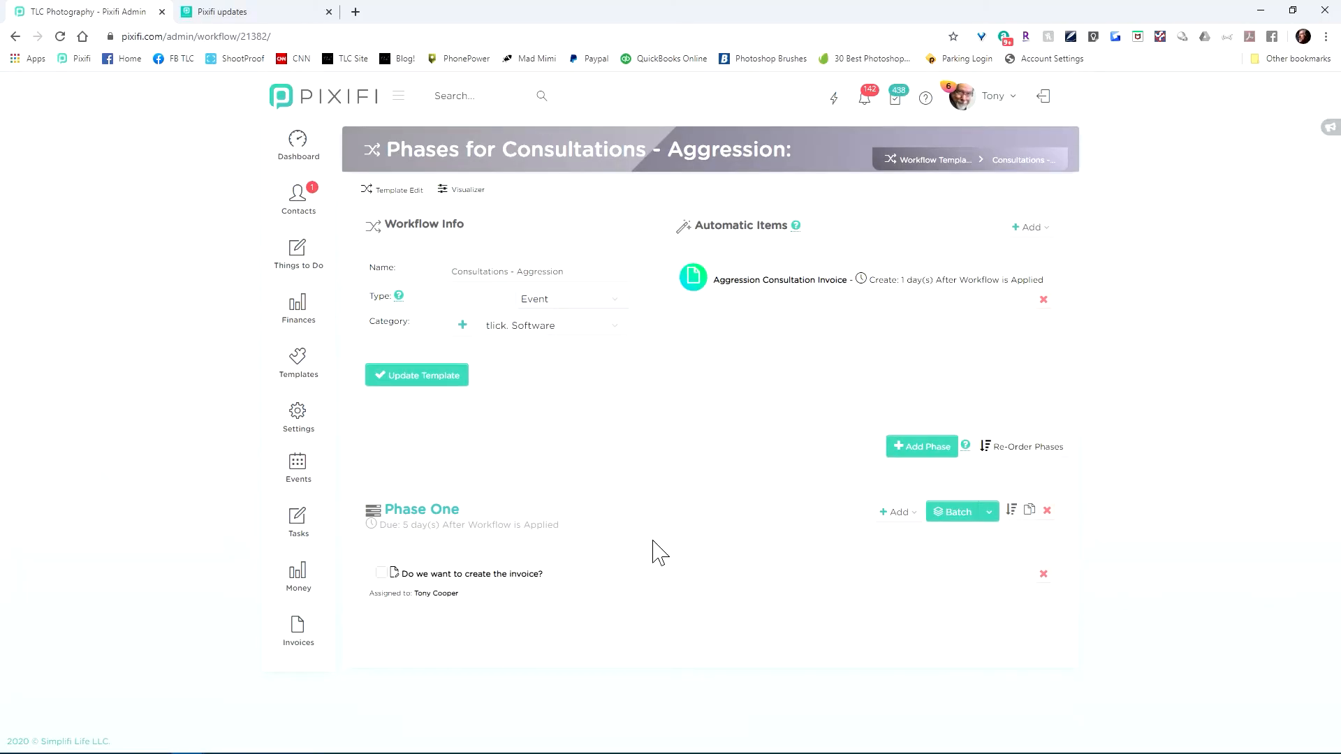
Start an invoice action in Phase One from the Aggression Consultation (2020) package, with the total in the first line item and auto payments Due Upon Sale.
{"action": "left_click", "coordinate": [901, 515]}
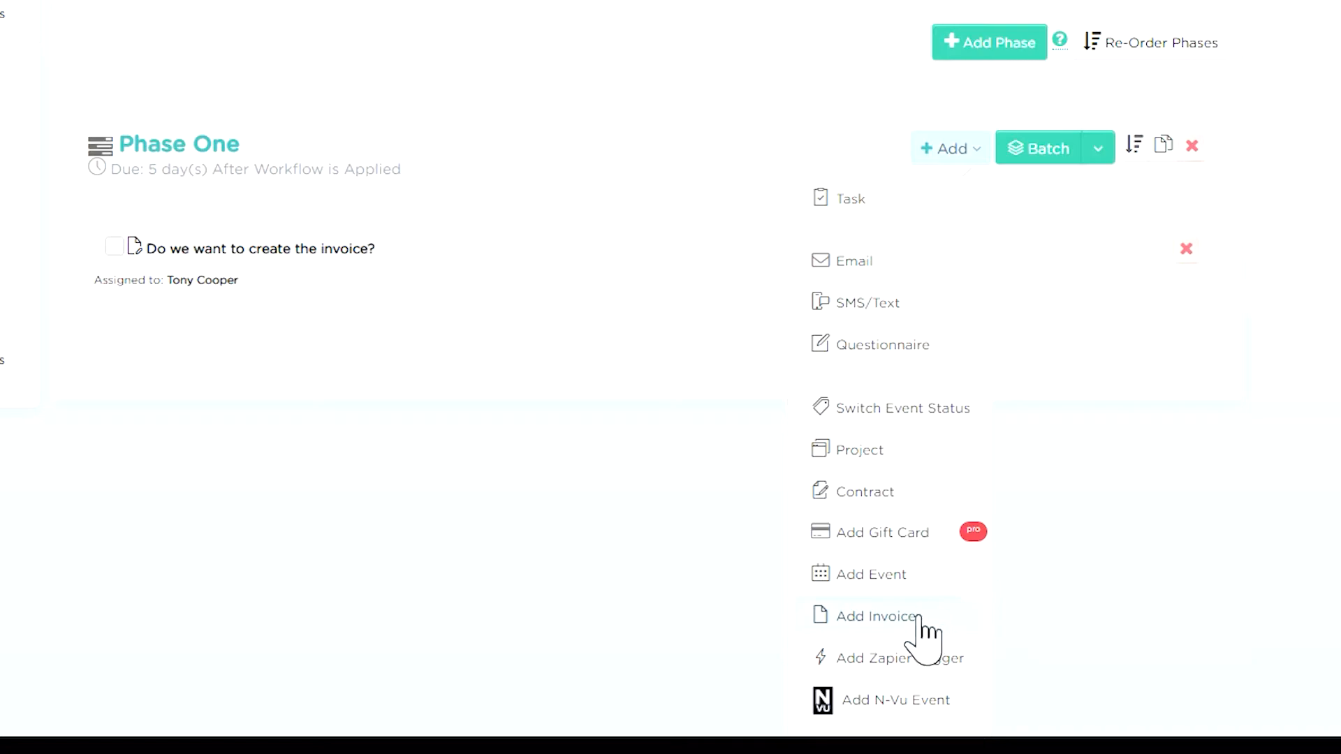
{"action": "left_click", "coordinate": [916, 617]}
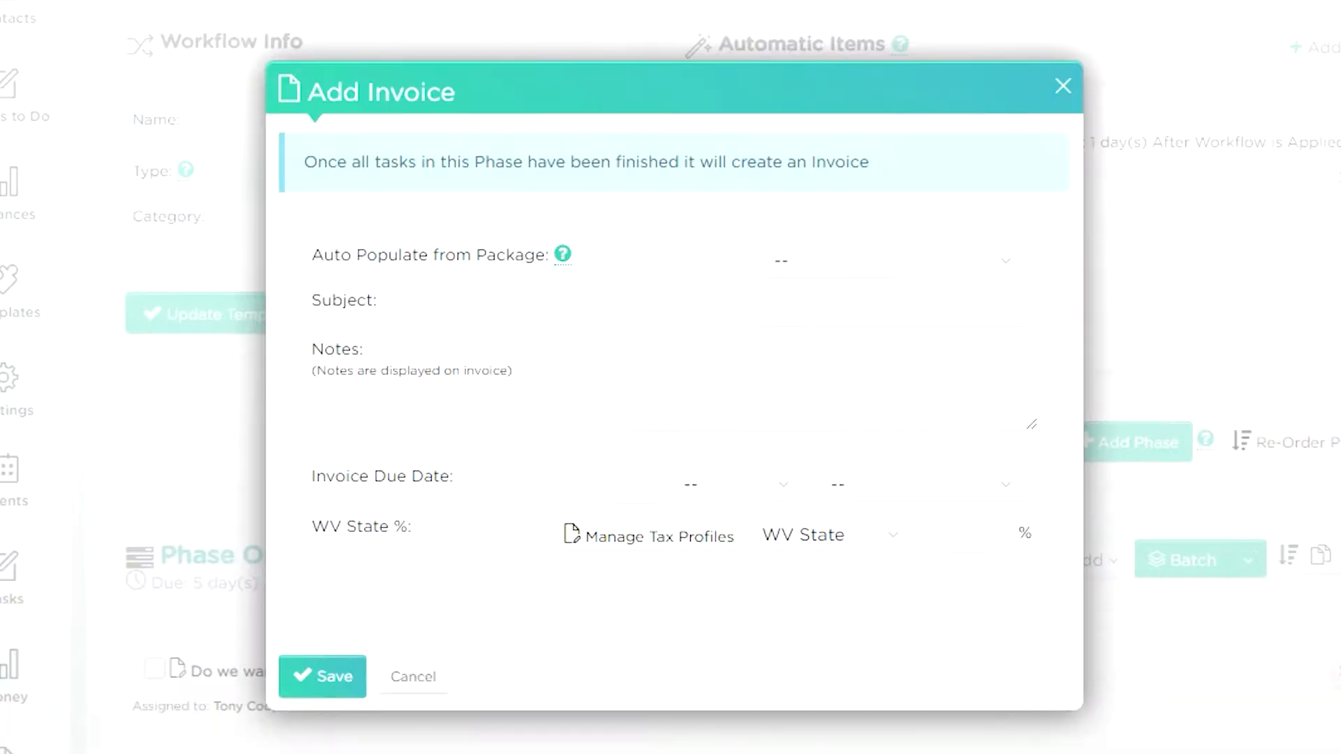
{"action": "left_click", "coordinate": [814, 264]}
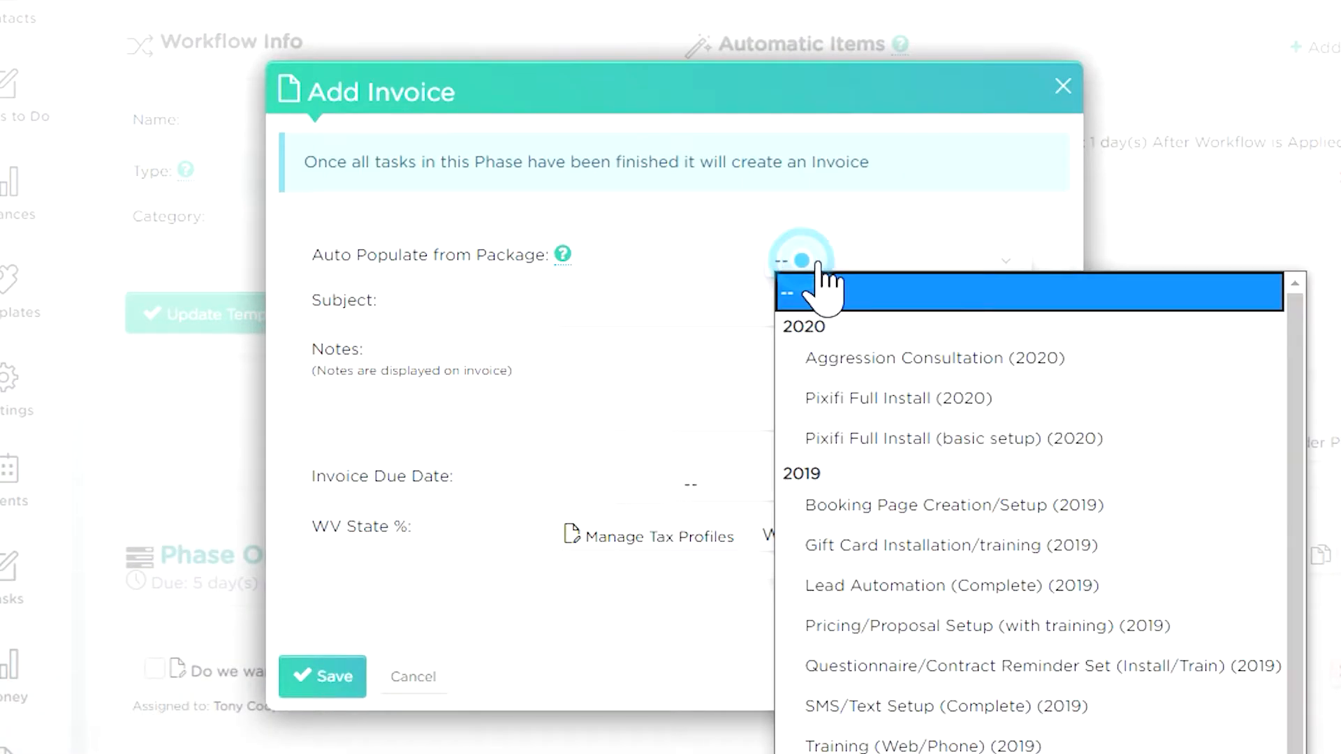
{"action": "left_click", "coordinate": [866, 358]}
{"action": "left_click", "coordinate": [692, 363]}
{"action": "left_click", "coordinate": [692, 365]}
{"action": "left_click", "coordinate": [693, 366]}
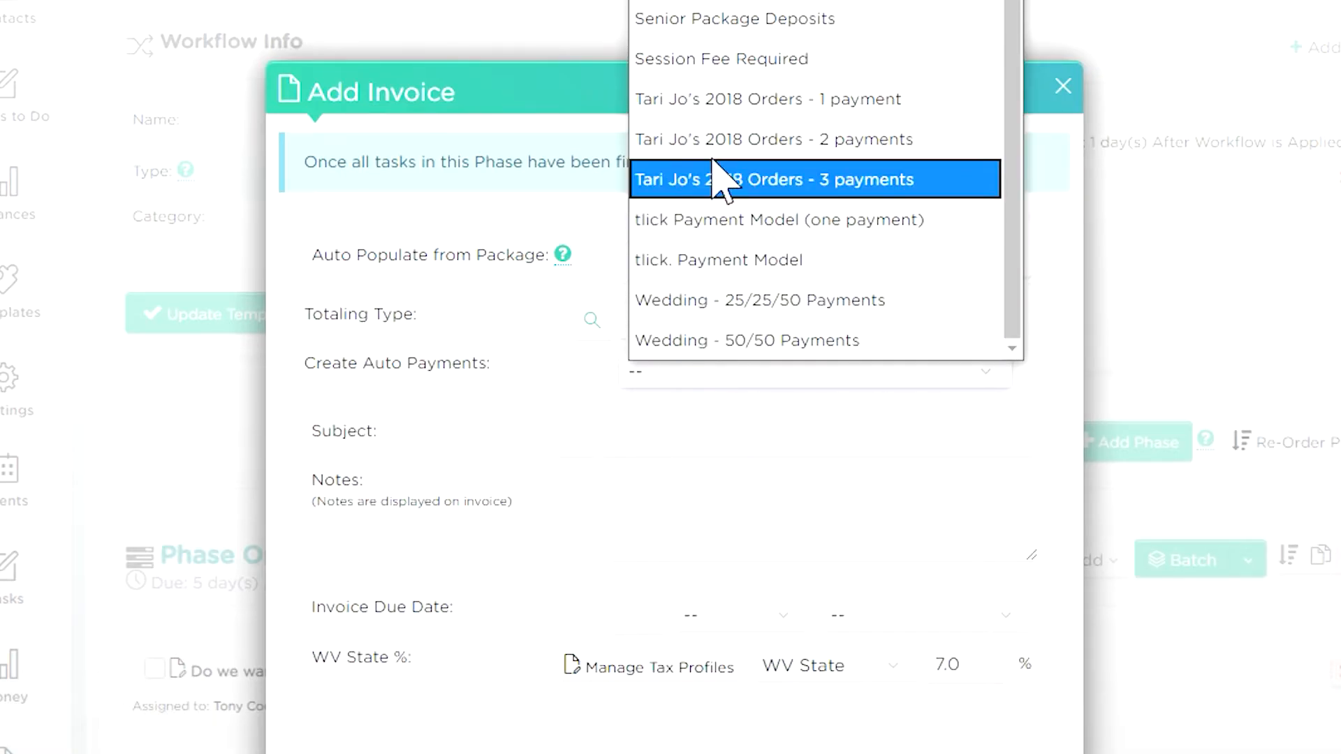
{"action": "left_click", "coordinate": [706, 12]}
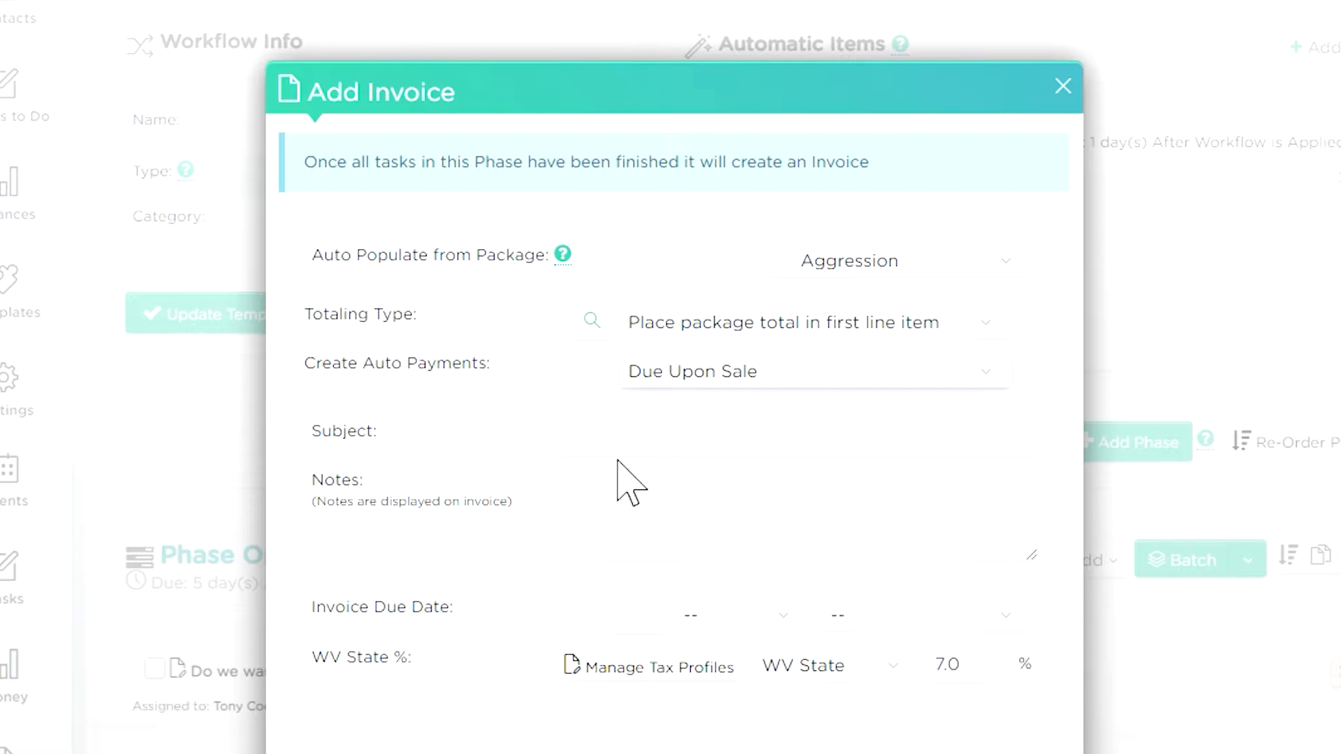
Give the phase invoice the subject "Aggression Consultation Invoice" and a due date 15 day(s) After Workflow is Applied, and save it.
{"action": "left_click", "coordinate": [651, 445]}
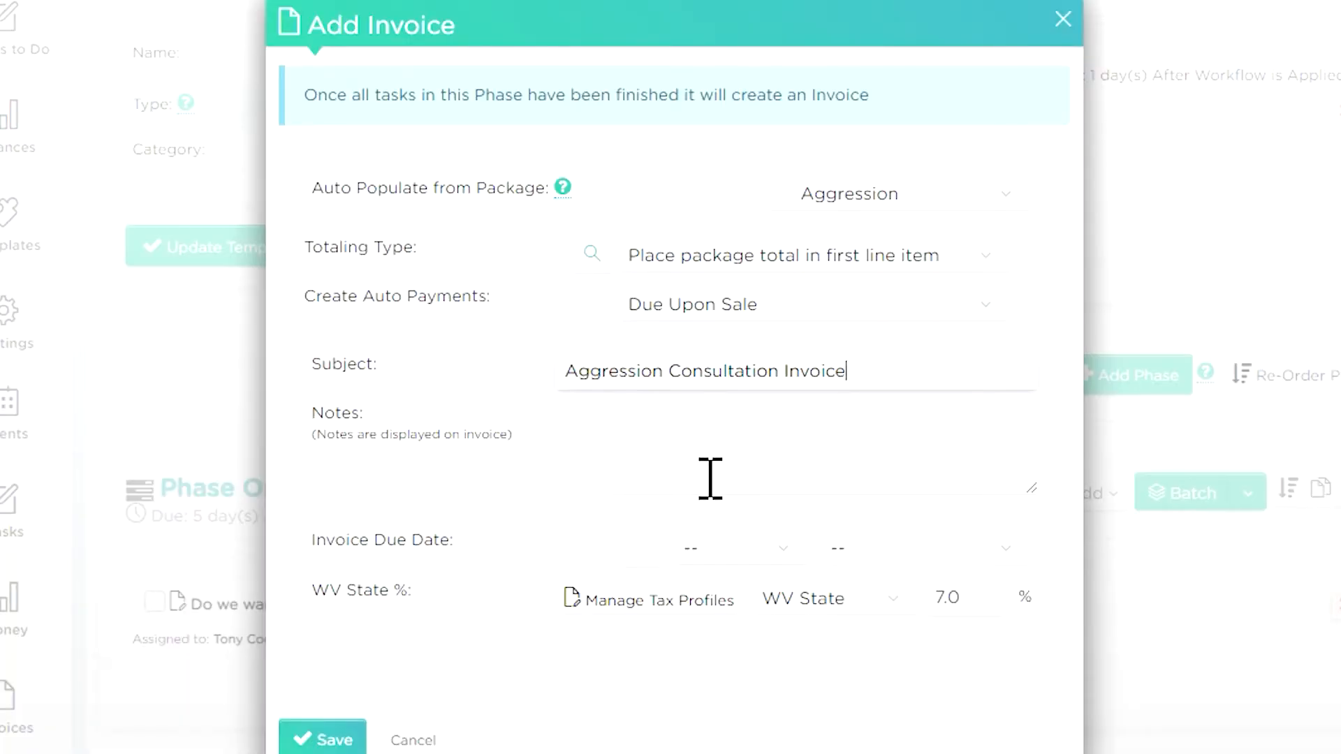
{"action": "left_click", "coordinate": [710, 479]}
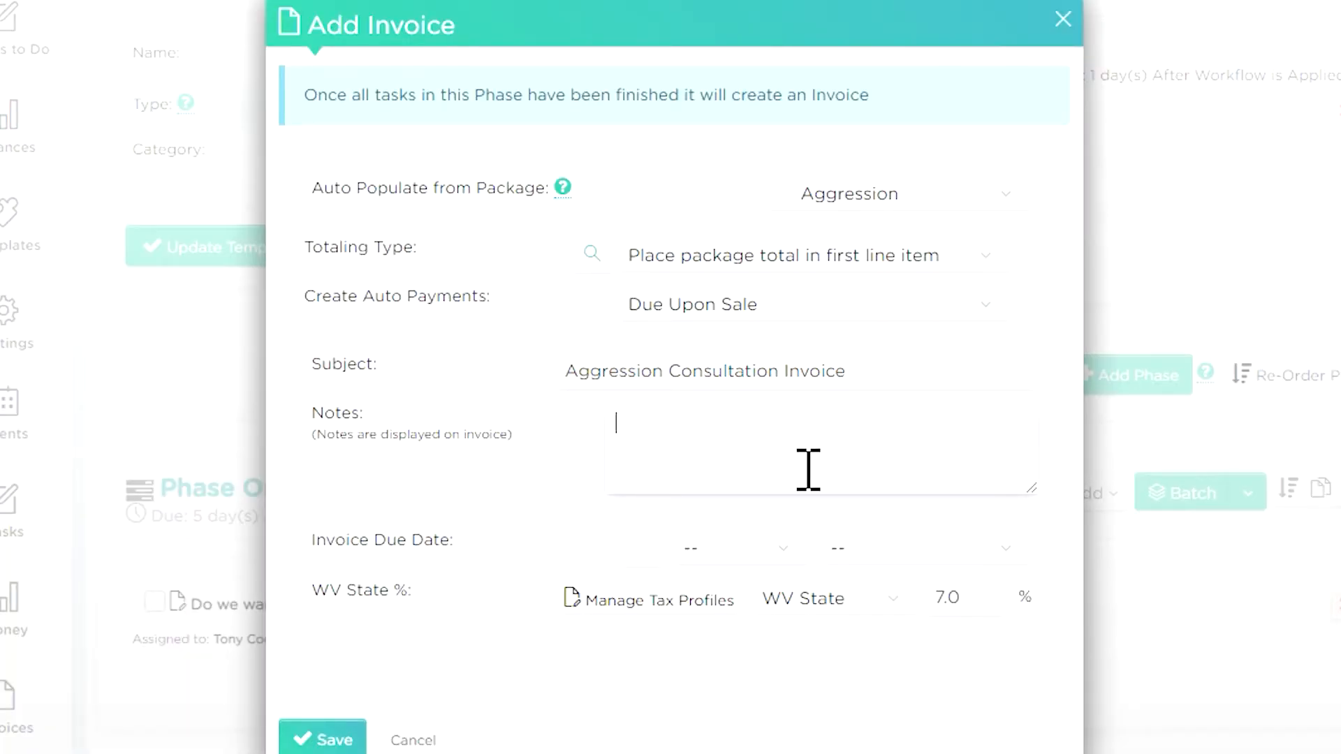
{"action": "left_click", "coordinate": [660, 581]}
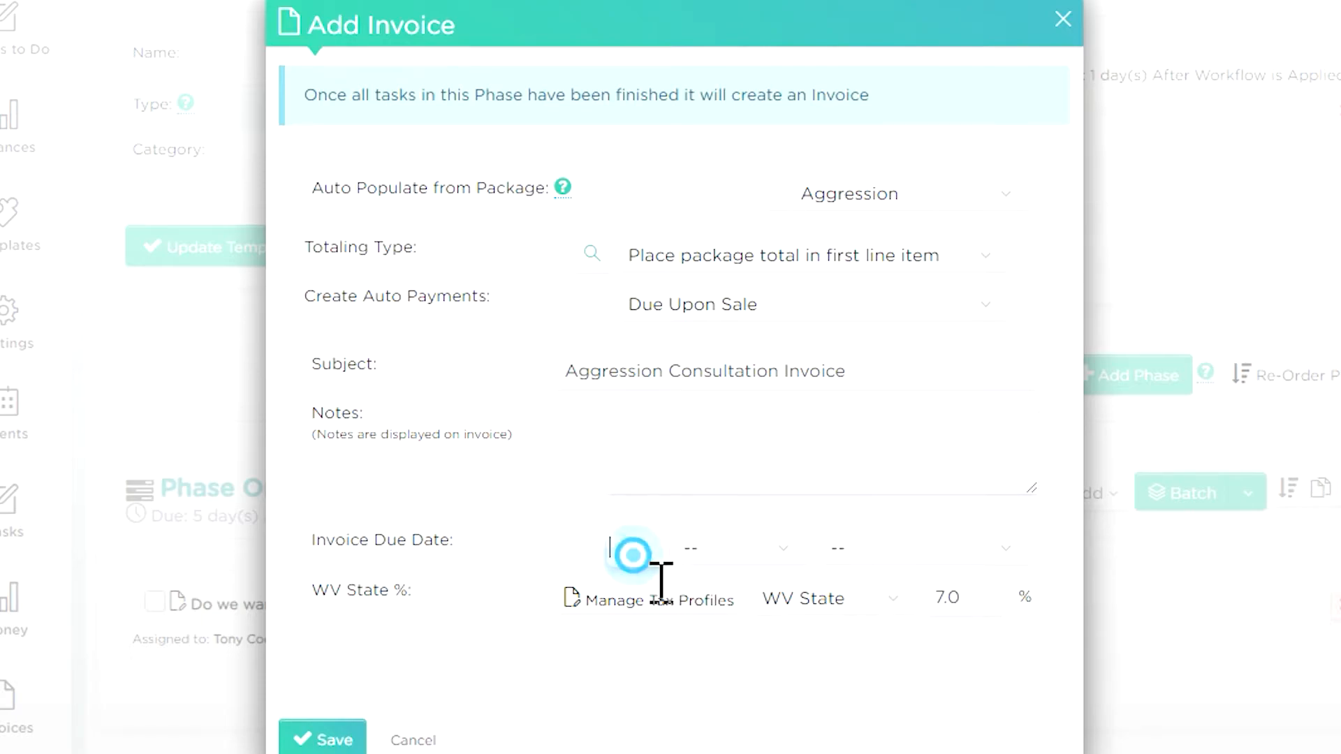
{"action": "type", "text": "15"}
{"action": "key", "text": "Tab"}
{"action": "key", "text": "d"}
{"action": "key", "text": "Tab"}
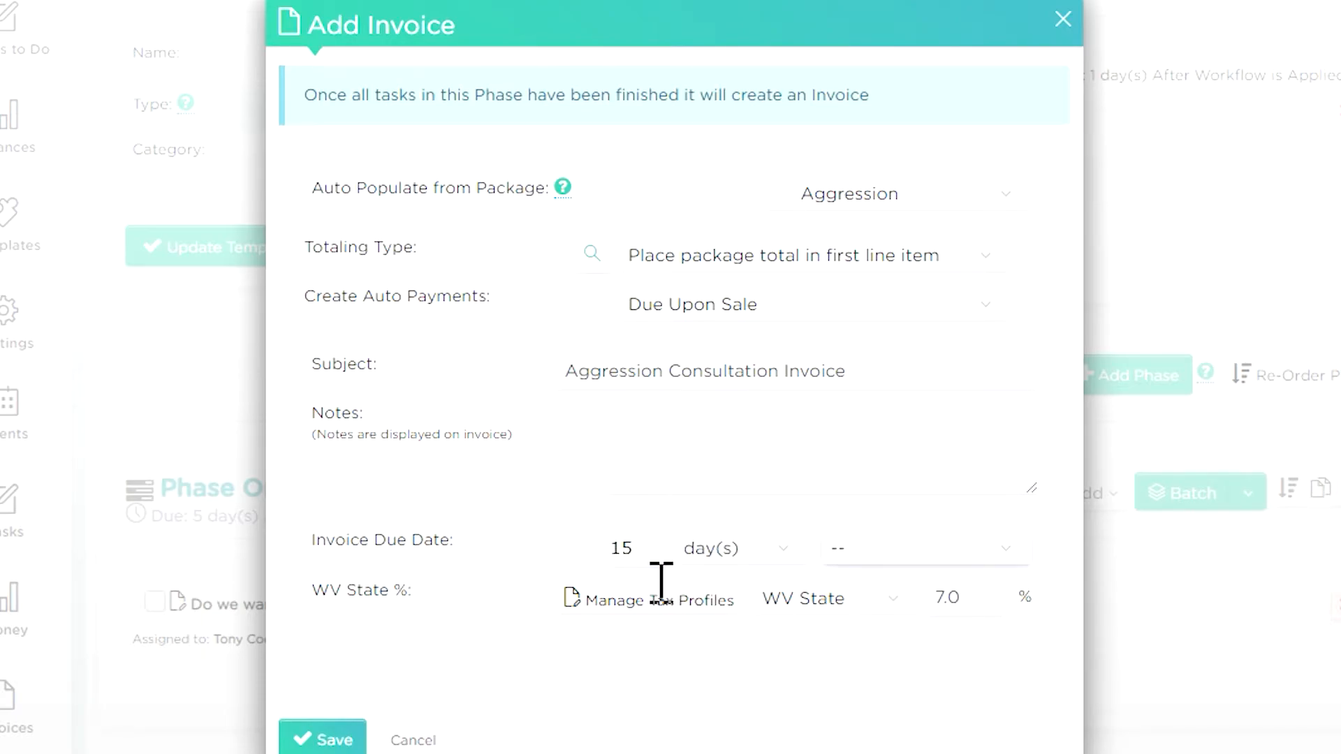
{"action": "key", "text": "a"}
{"action": "key", "text": "a"}
{"action": "key", "text": "a"}
{"action": "left_click", "coordinate": [936, 559]}
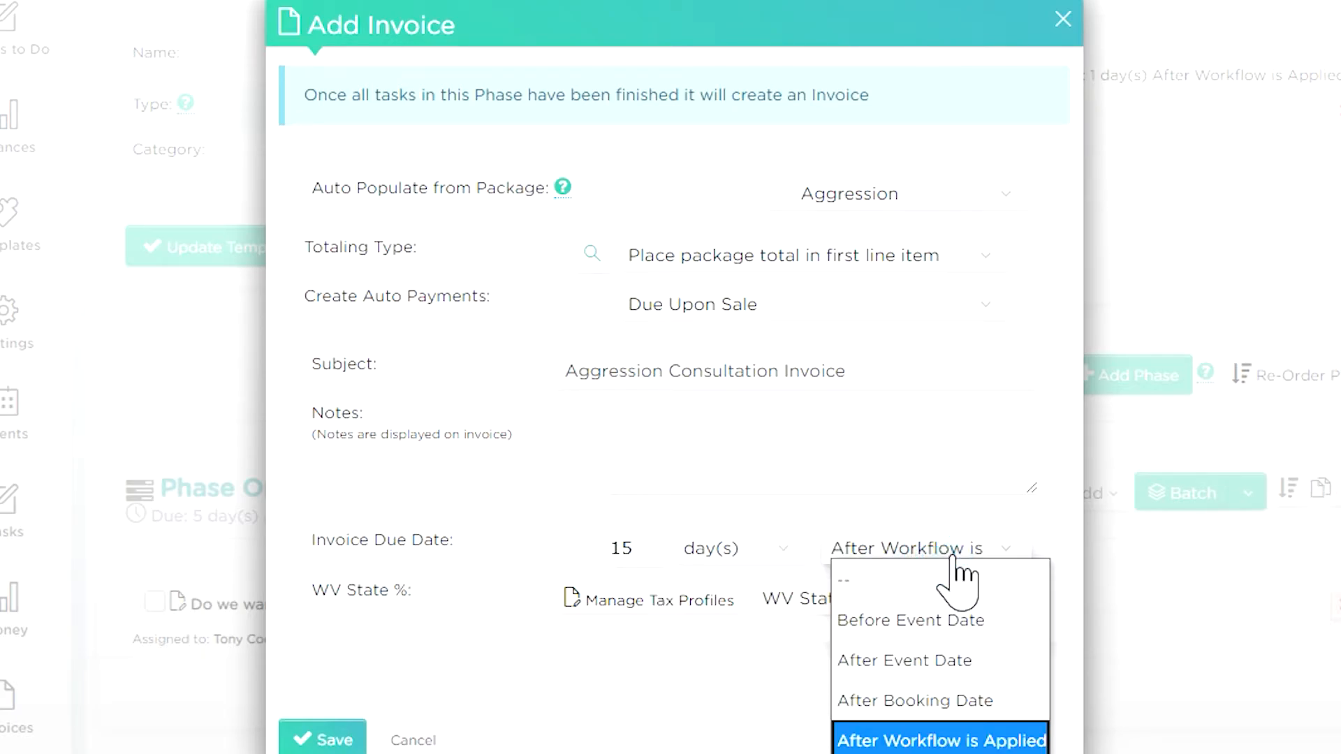
{"action": "left_click", "coordinate": [944, 739]}
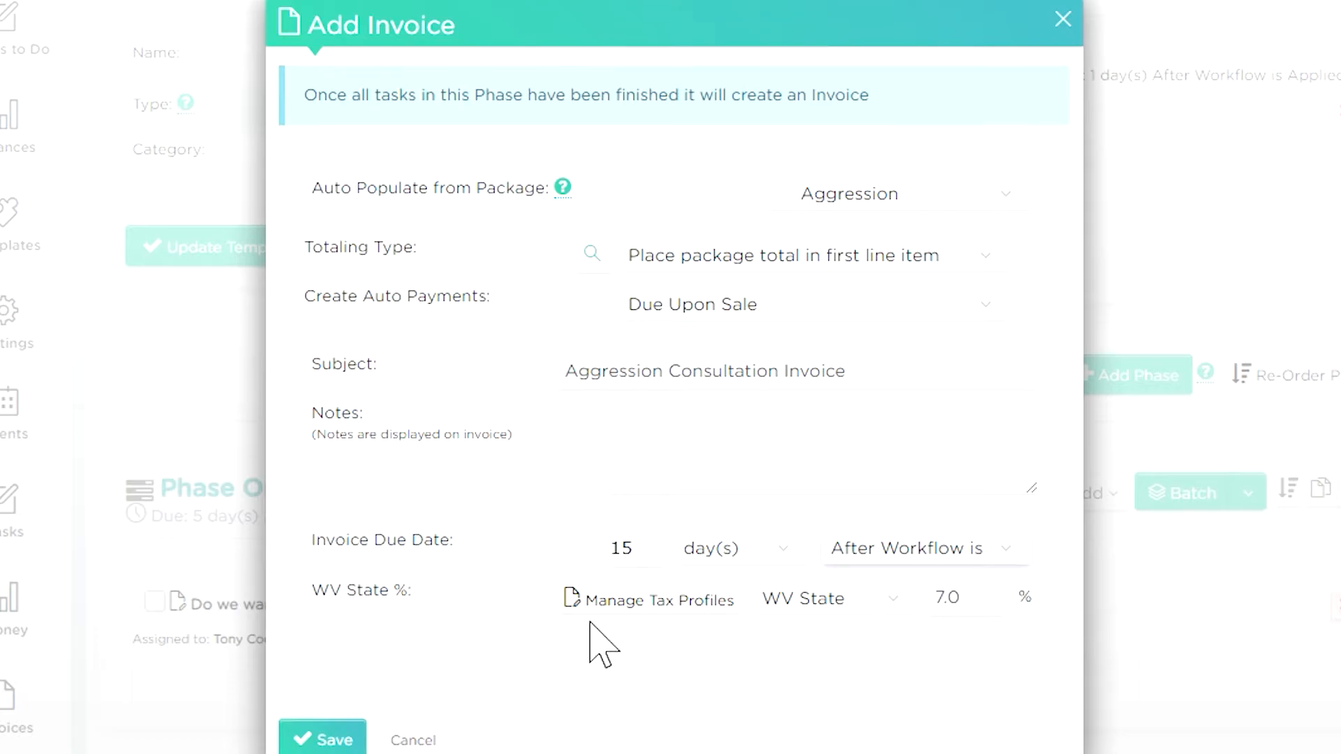
{"action": "left_click", "coordinate": [323, 739]}
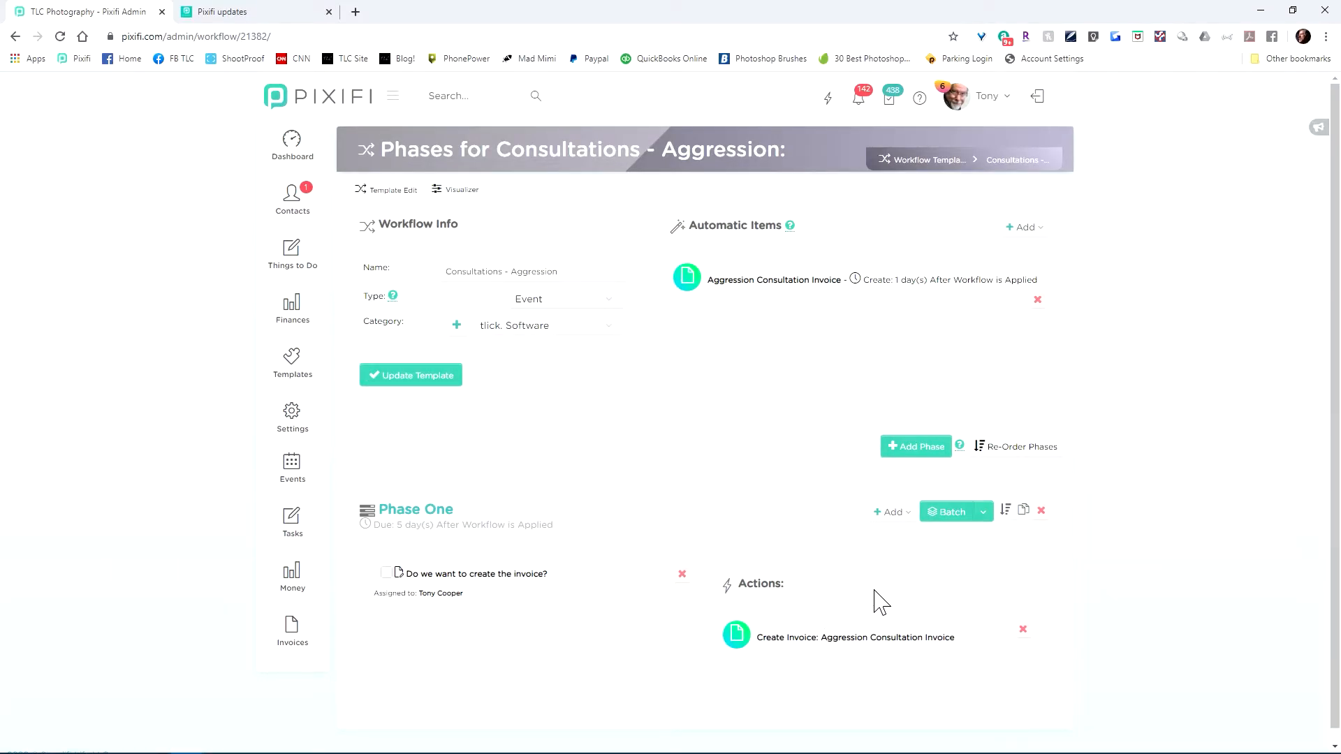
Review the settings of Phase One's invoice action without changing them, and view the workflow's available types.
{"action": "left_click", "coordinate": [778, 636]}
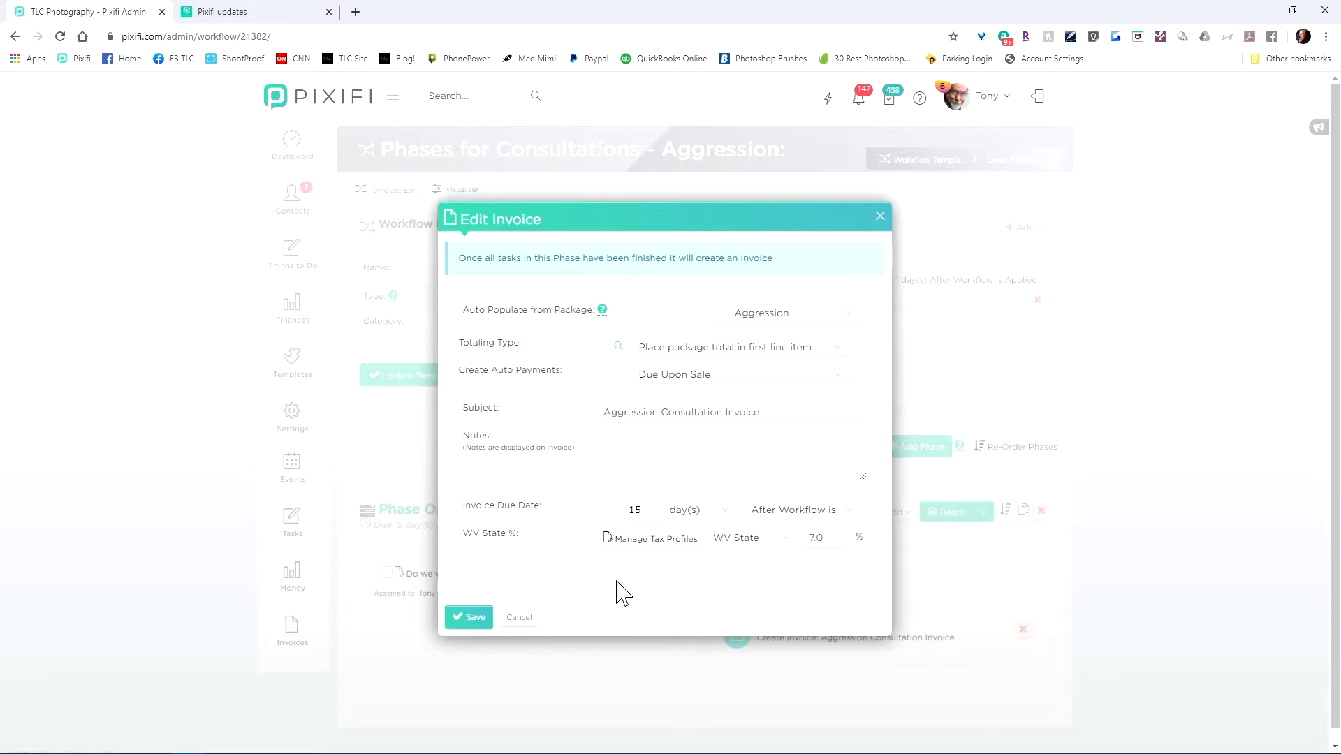
{"action": "left_click", "coordinate": [529, 617]}
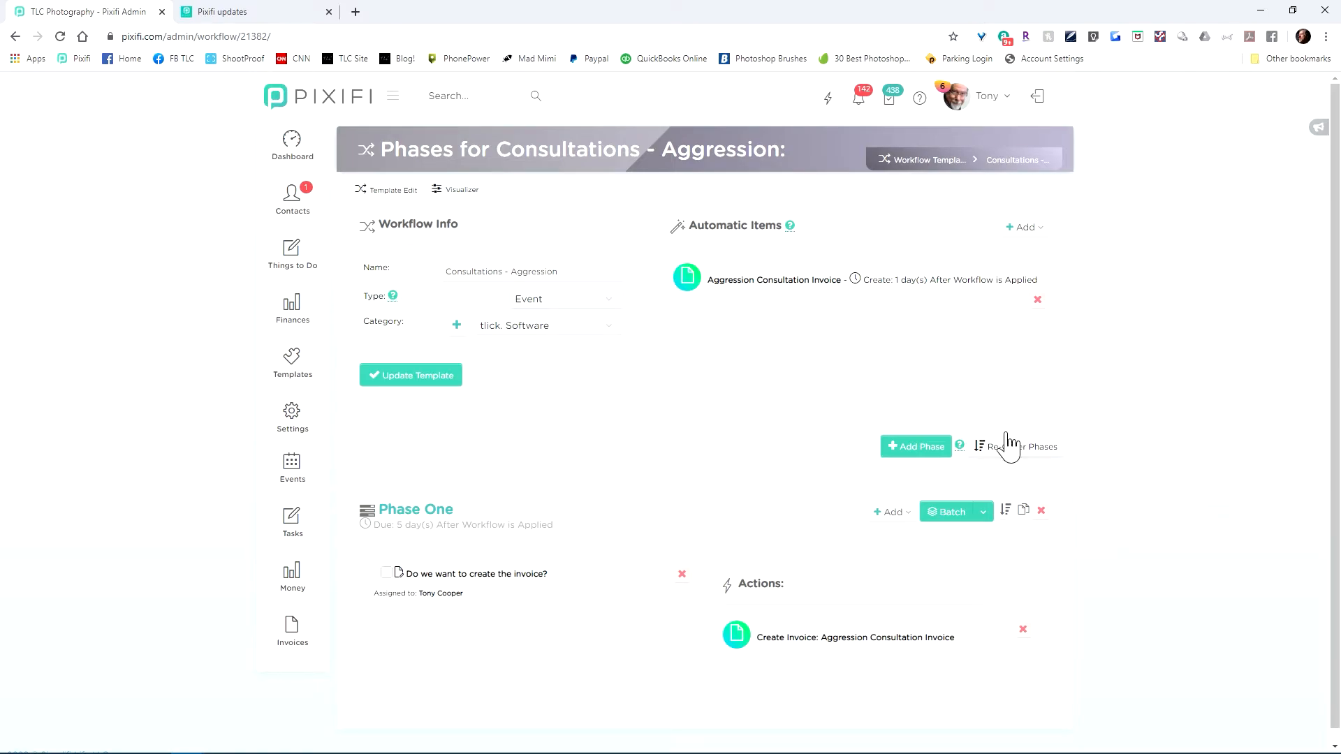
{"action": "left_click", "coordinate": [575, 302]}
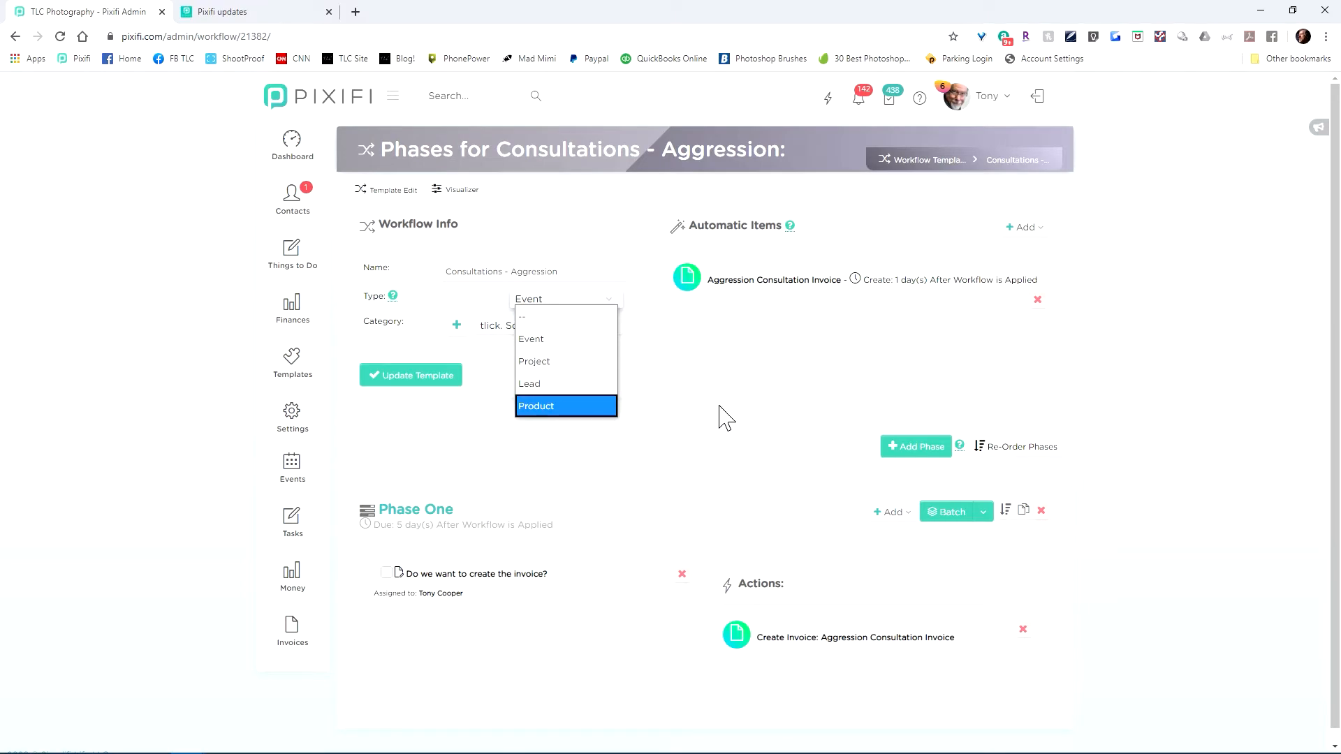
Start an automatic status switch item for the workflow with Post-Production as the new status.
{"action": "left_click", "coordinate": [716, 377]}
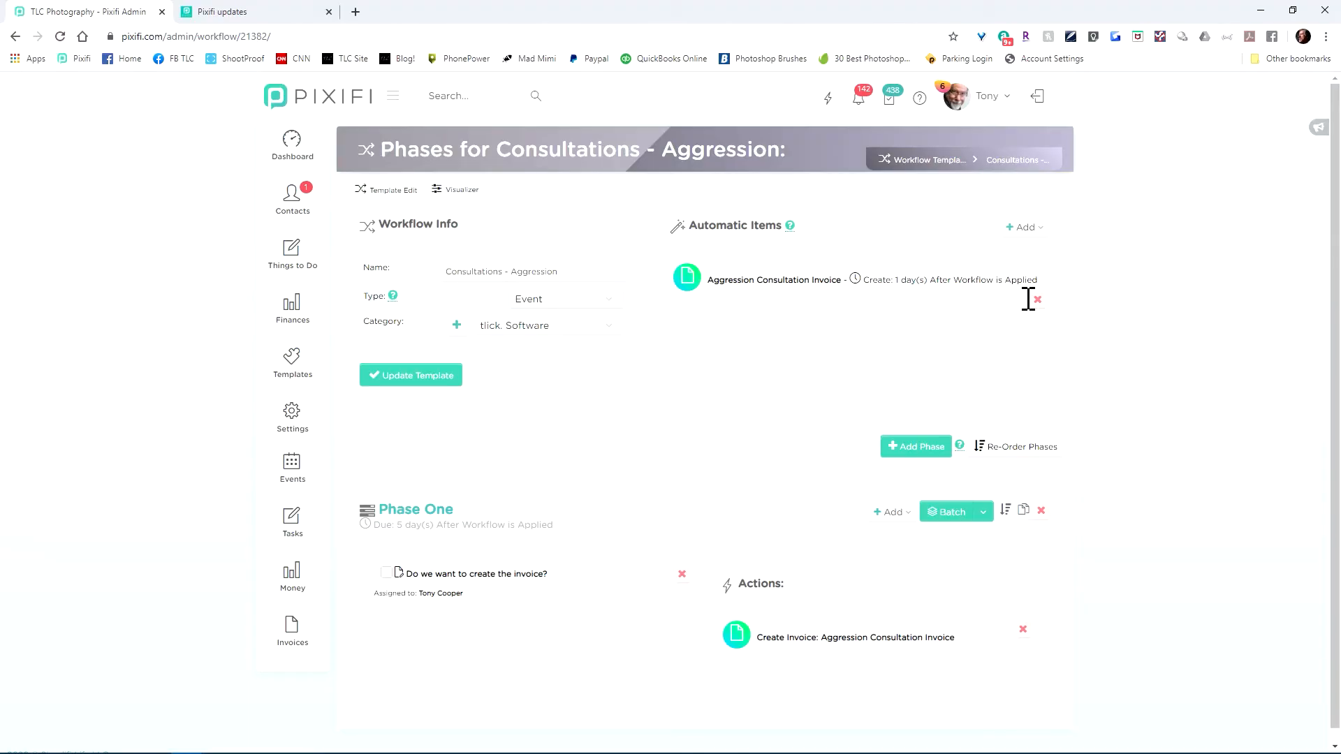
{"action": "left_click", "coordinate": [1039, 231]}
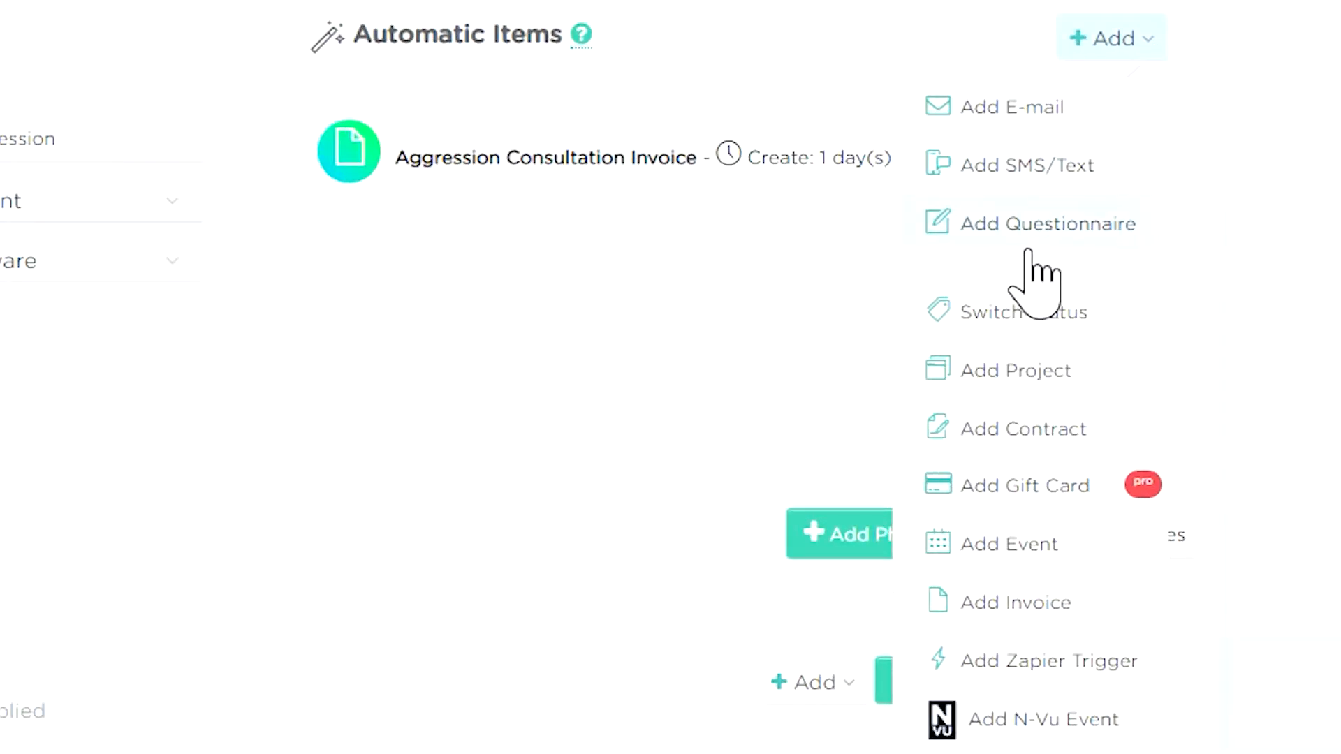
{"action": "left_click", "coordinate": [984, 310]}
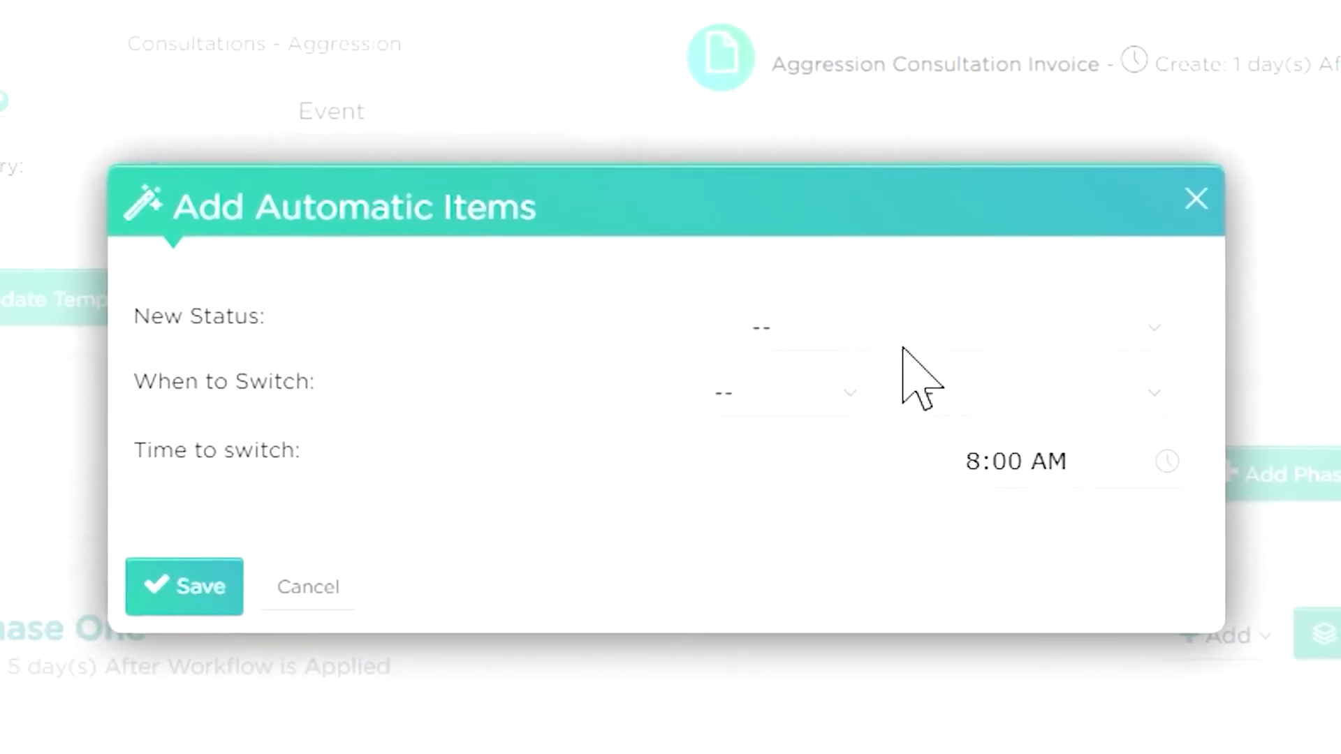
{"action": "left_click", "coordinate": [716, 357]}
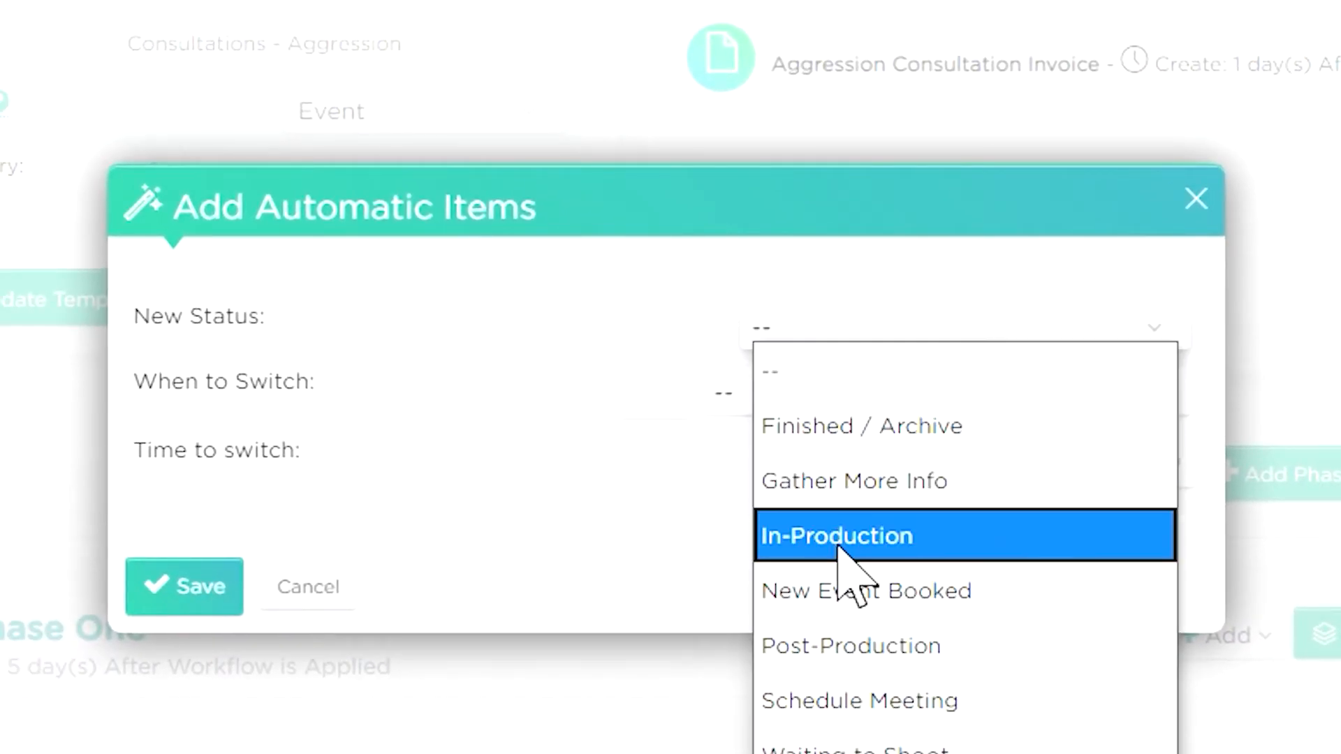
{"action": "left_click", "coordinate": [866, 657]}
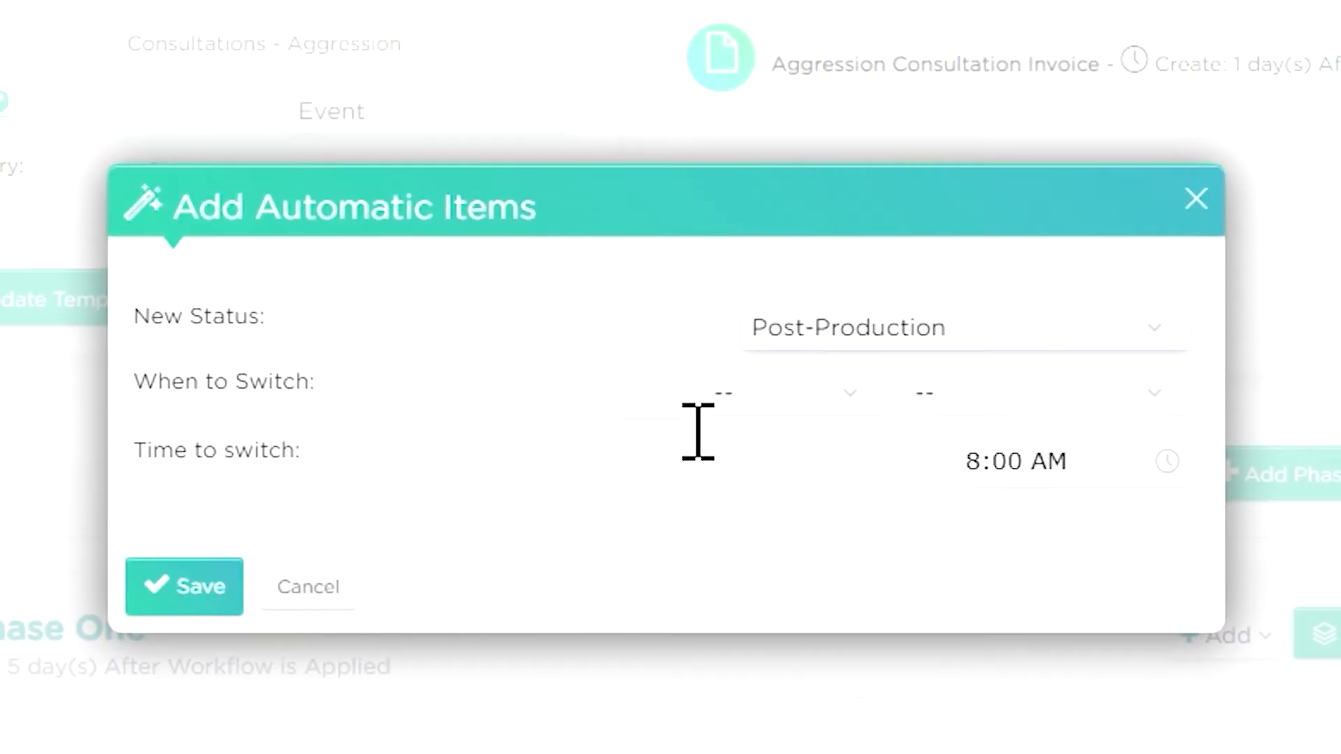
Schedule the status switch for 30 day(s) After Workflow is Applied and save the automatic item.
{"action": "left_click", "coordinate": [671, 418]}
{"action": "type", "text": "30"}
{"action": "key", "text": "Tab"}
{"action": "key", "text": "d"}
{"action": "key", "text": "Tab"}
{"action": "key", "text": "a"}
{"action": "key", "text": "a"}
{"action": "key", "text": "a"}
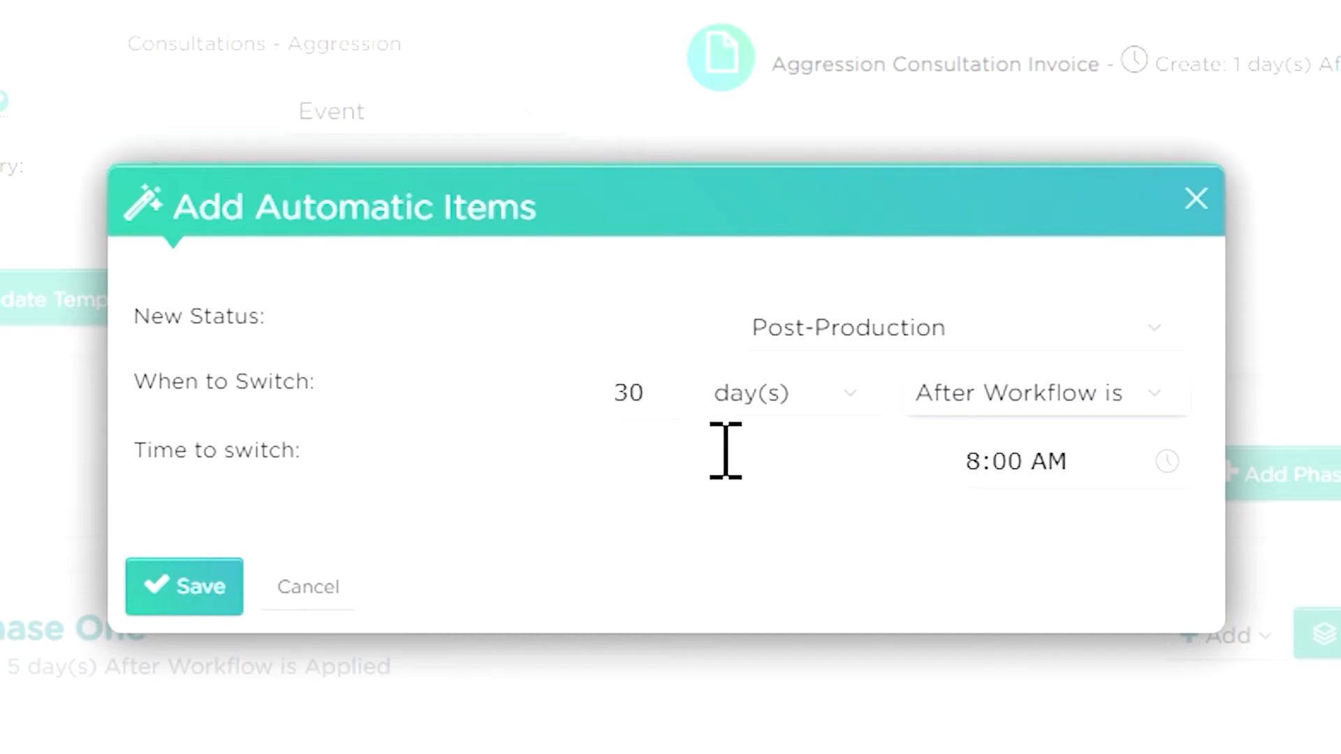
{"action": "left_click", "coordinate": [185, 590]}
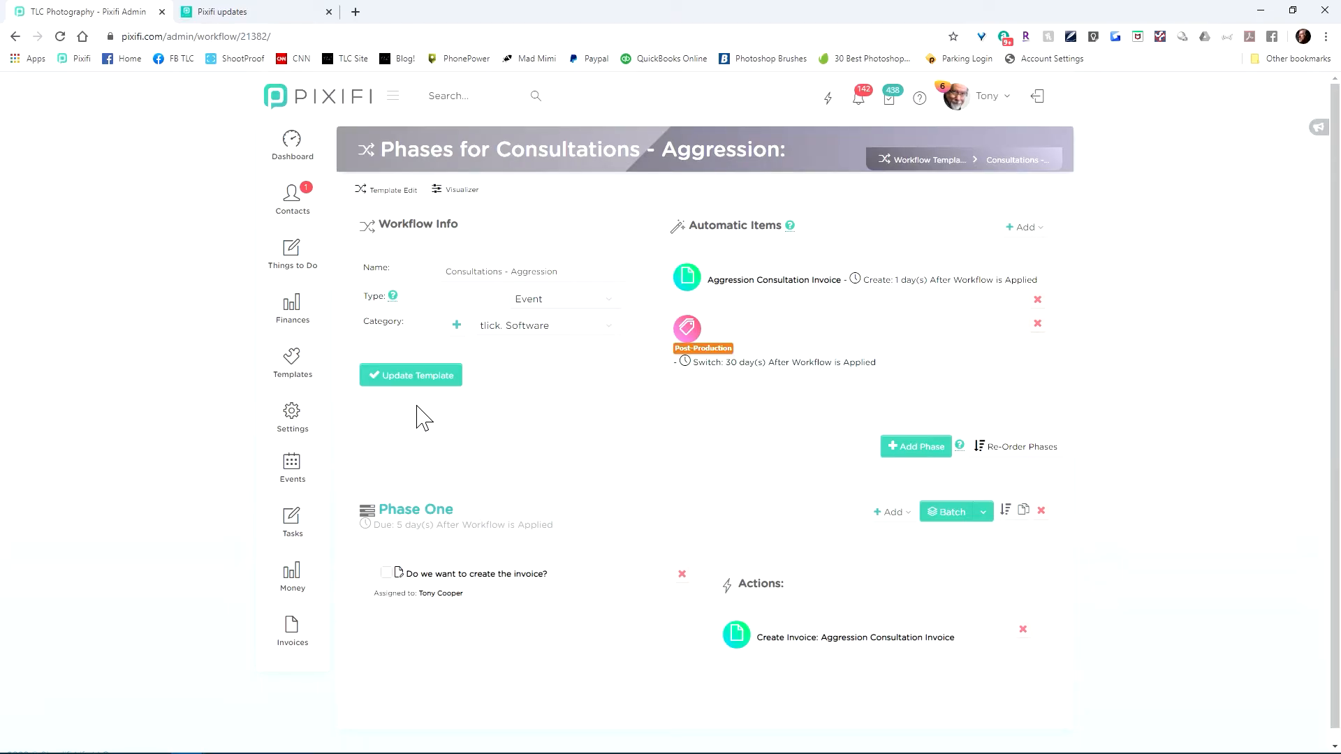
Open the Event Statuses list in a separate browser tab and switch to it.
{"action": "mouse_move", "coordinate": [312, 378]}
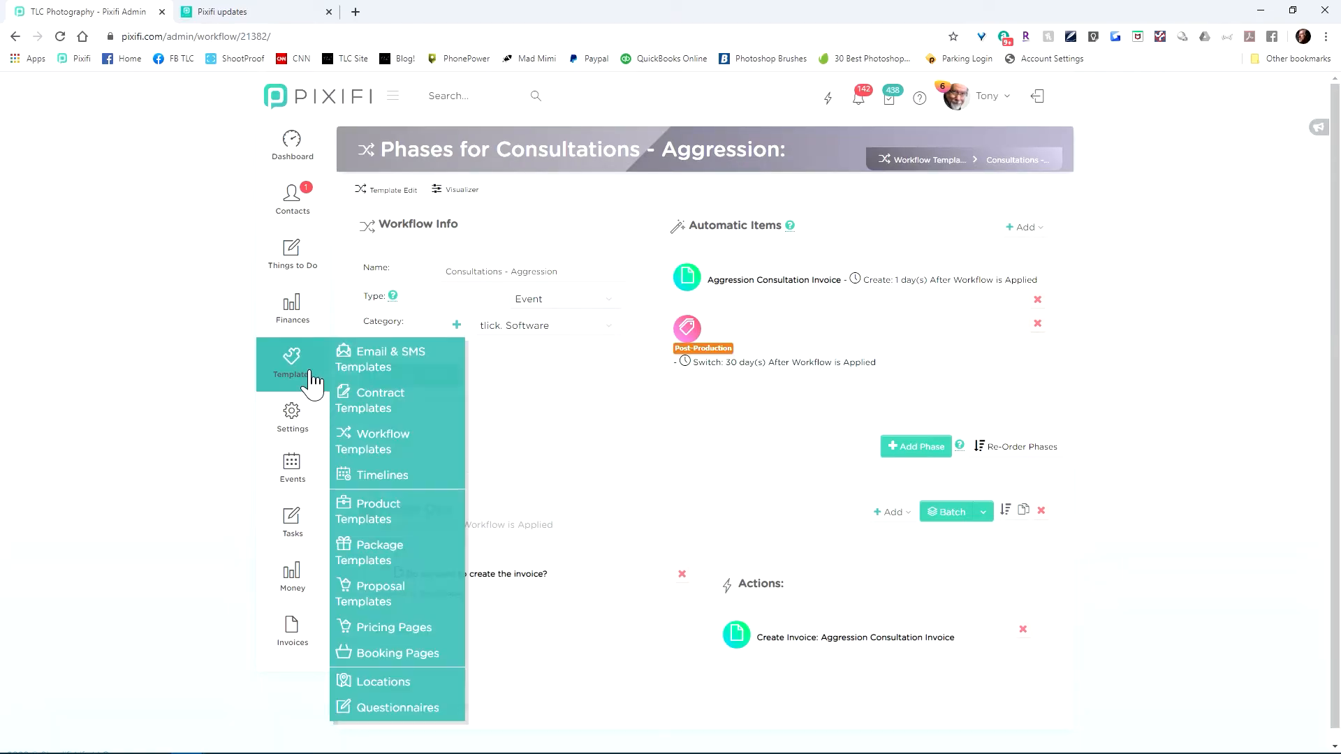
{"action": "mouse_move", "coordinate": [353, 383]}
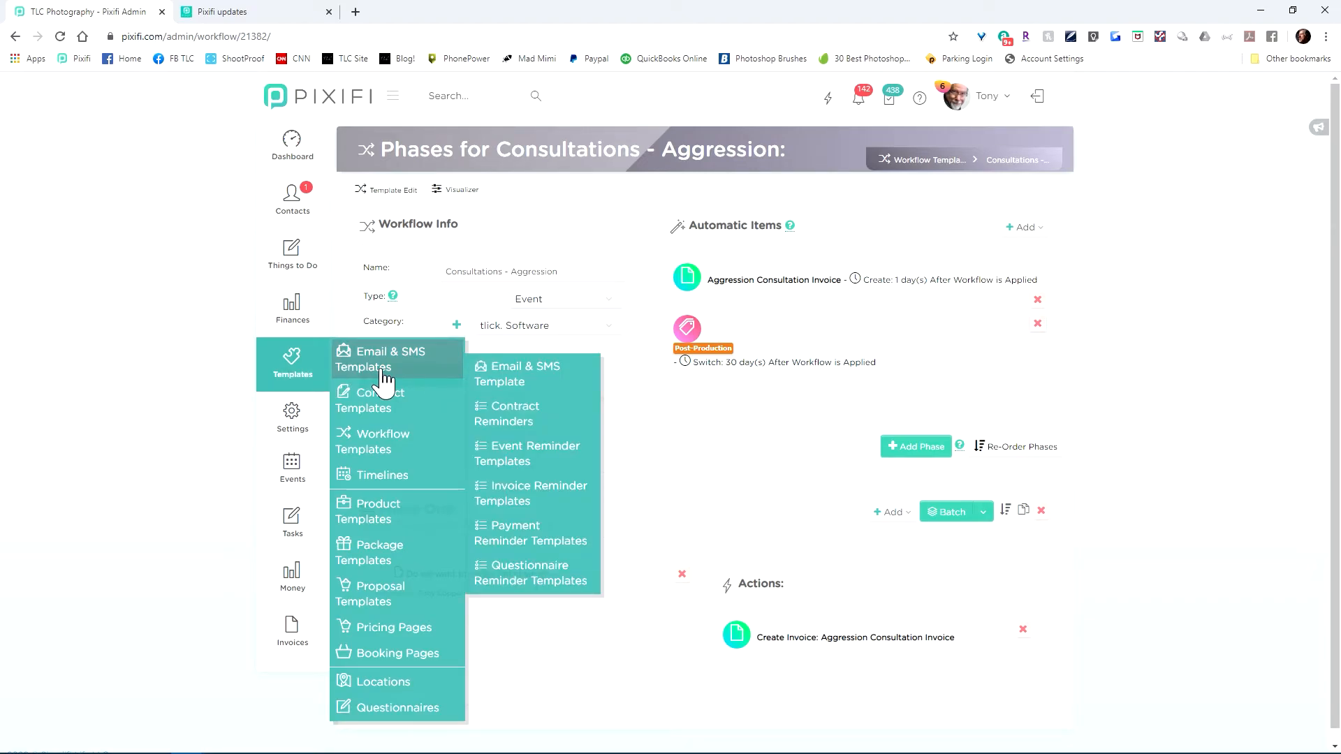
{"action": "mouse_move", "coordinate": [315, 419]}
{"action": "mouse_move", "coordinate": [389, 552]}
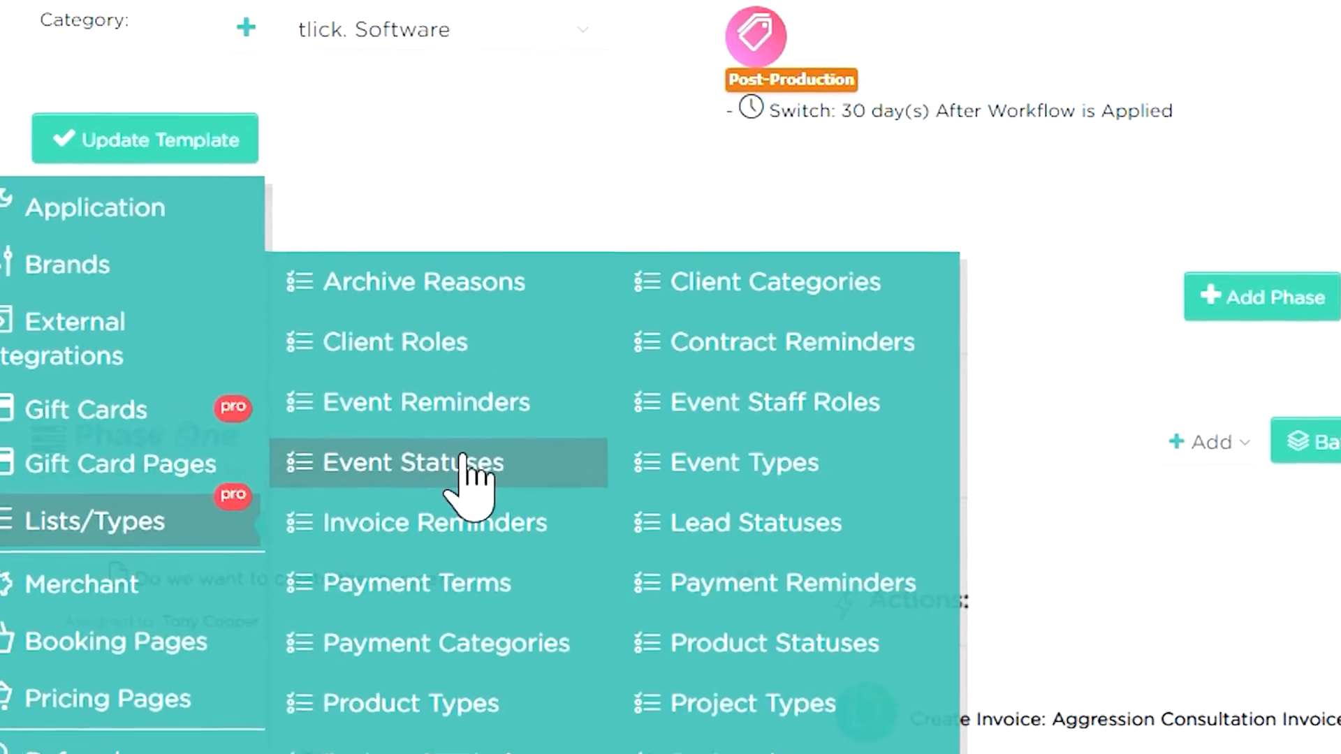
{"action": "left_click", "coordinate": [550, 520]}
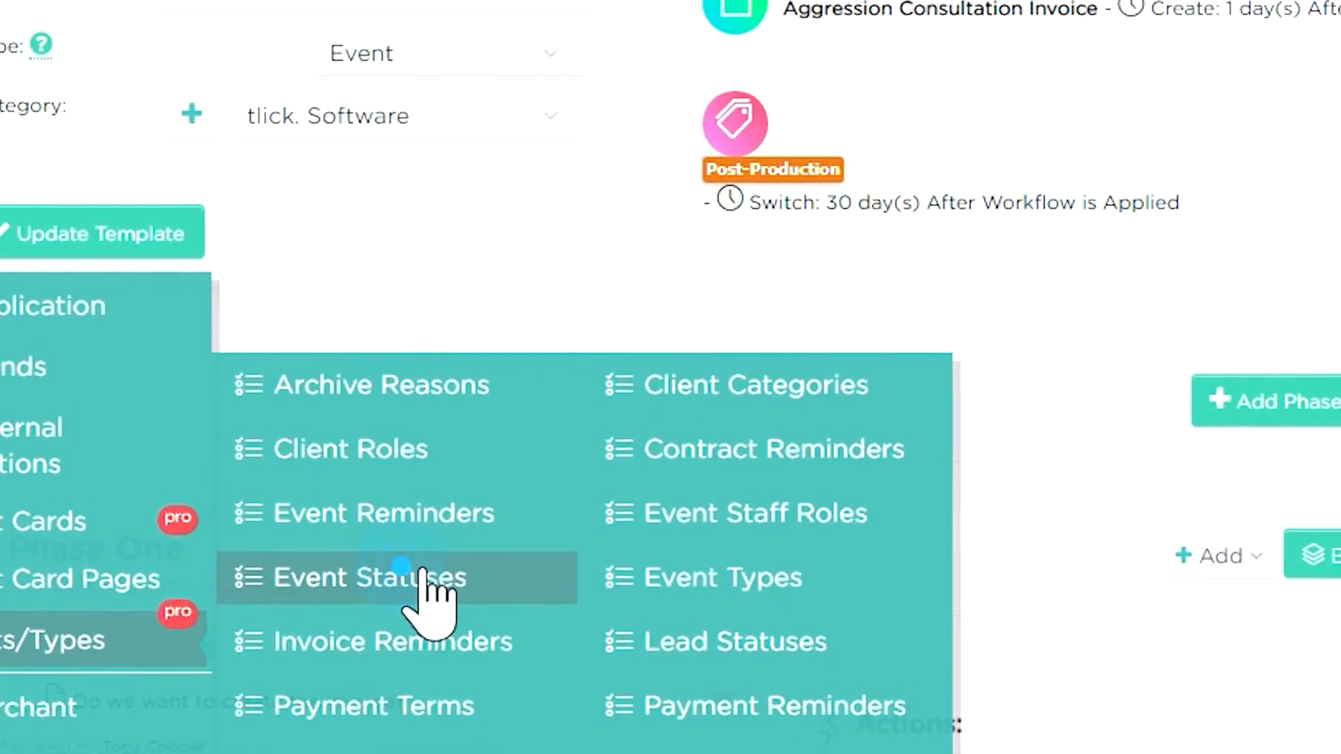
{"action": "left_click", "coordinate": [424, 12]}
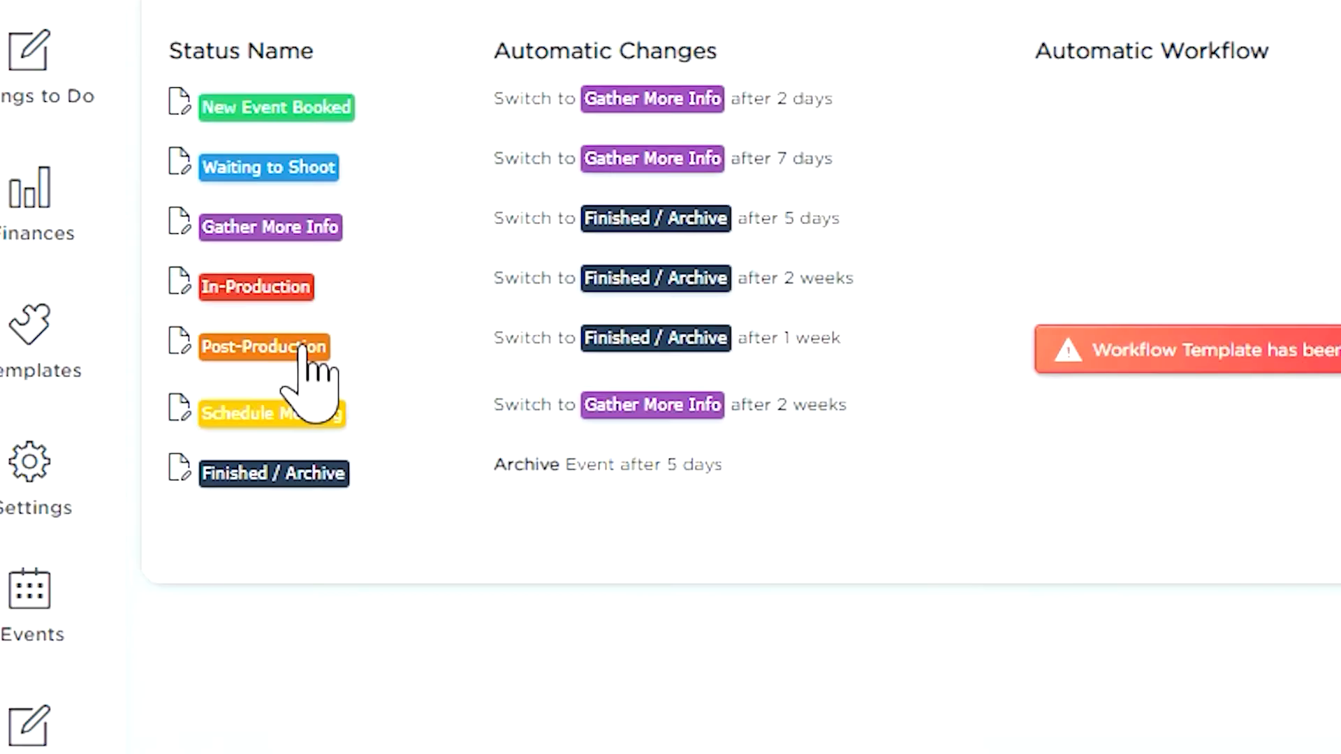
Set the Post-Production event status to auto-apply the Consultations - Aggression workflow template and save the status.
{"action": "left_click", "coordinate": [302, 349]}
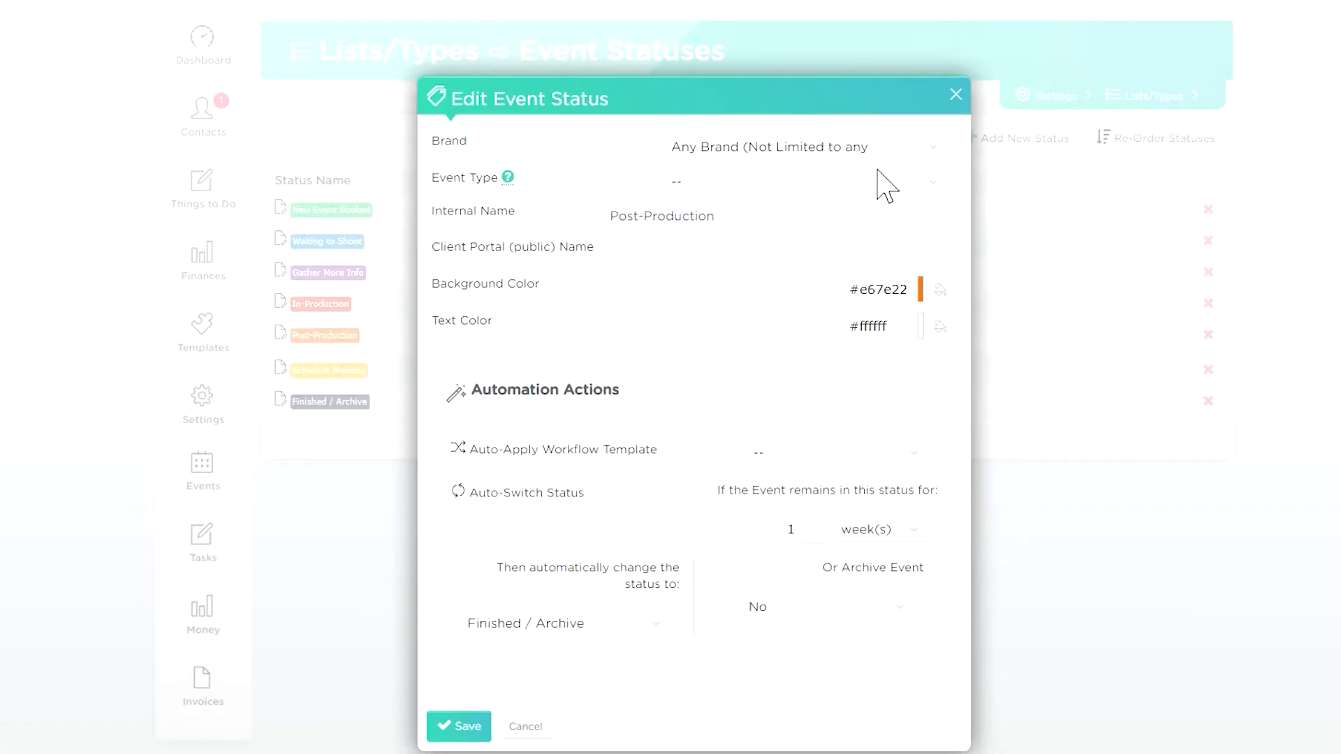
{"action": "left_click", "coordinate": [774, 444]}
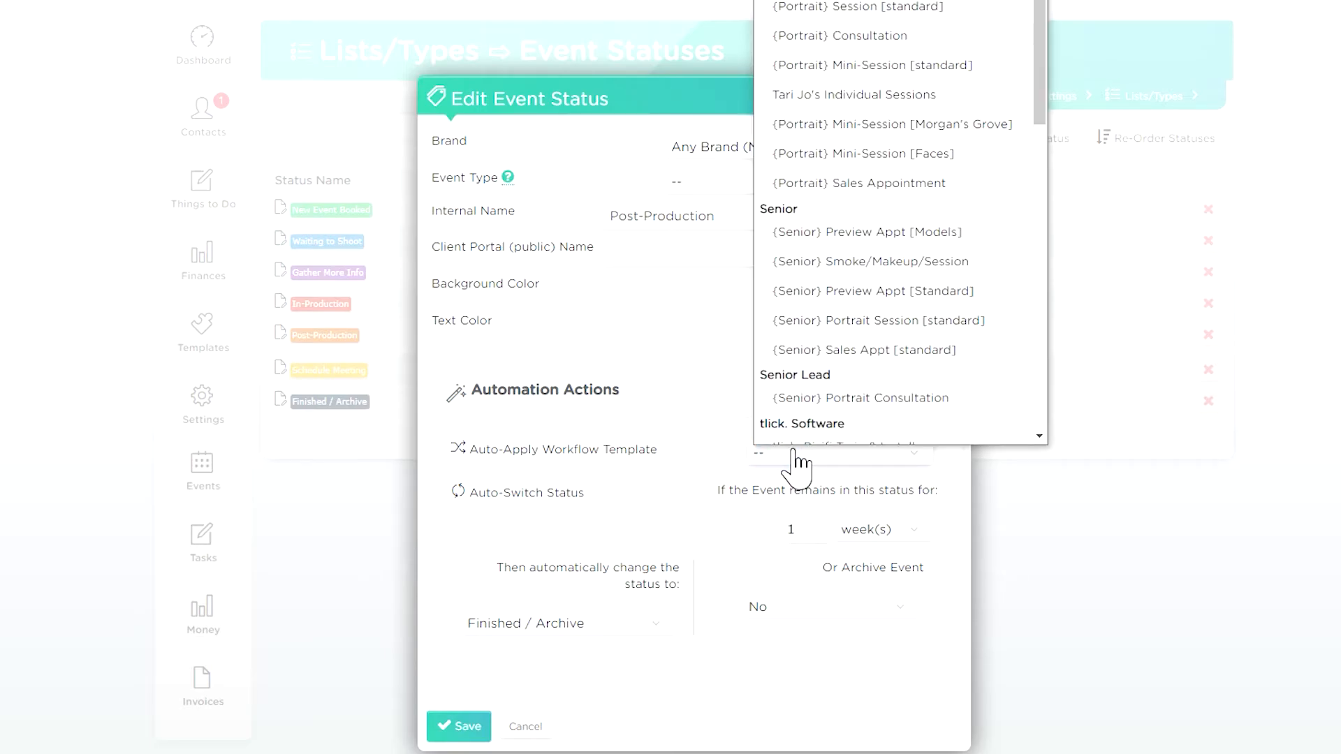
{"action": "scroll", "coordinate": [871, 338], "scroll_direction": "down", "scroll_amount": 8}
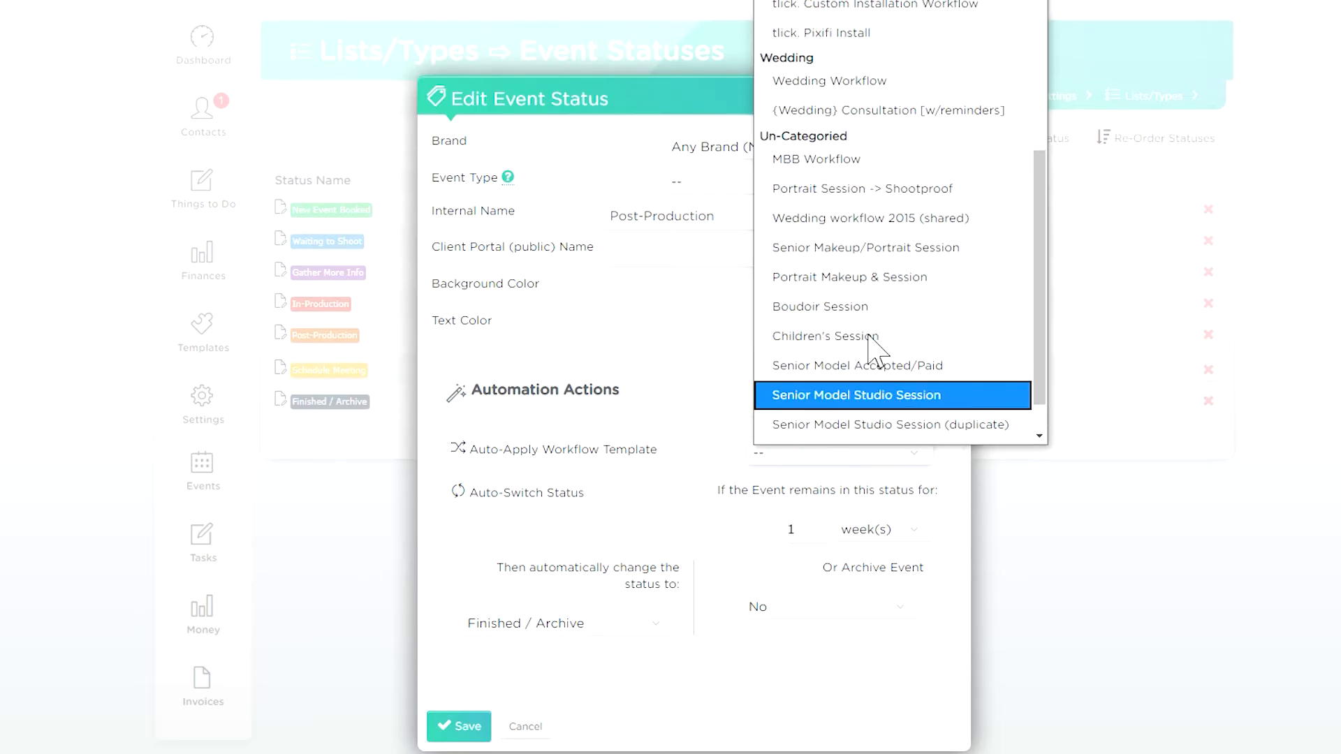
{"action": "scroll", "coordinate": [875, 345], "scroll_direction": "up", "scroll_amount": 5}
{"action": "scroll", "coordinate": [874, 349], "scroll_direction": "down", "scroll_amount": 6}
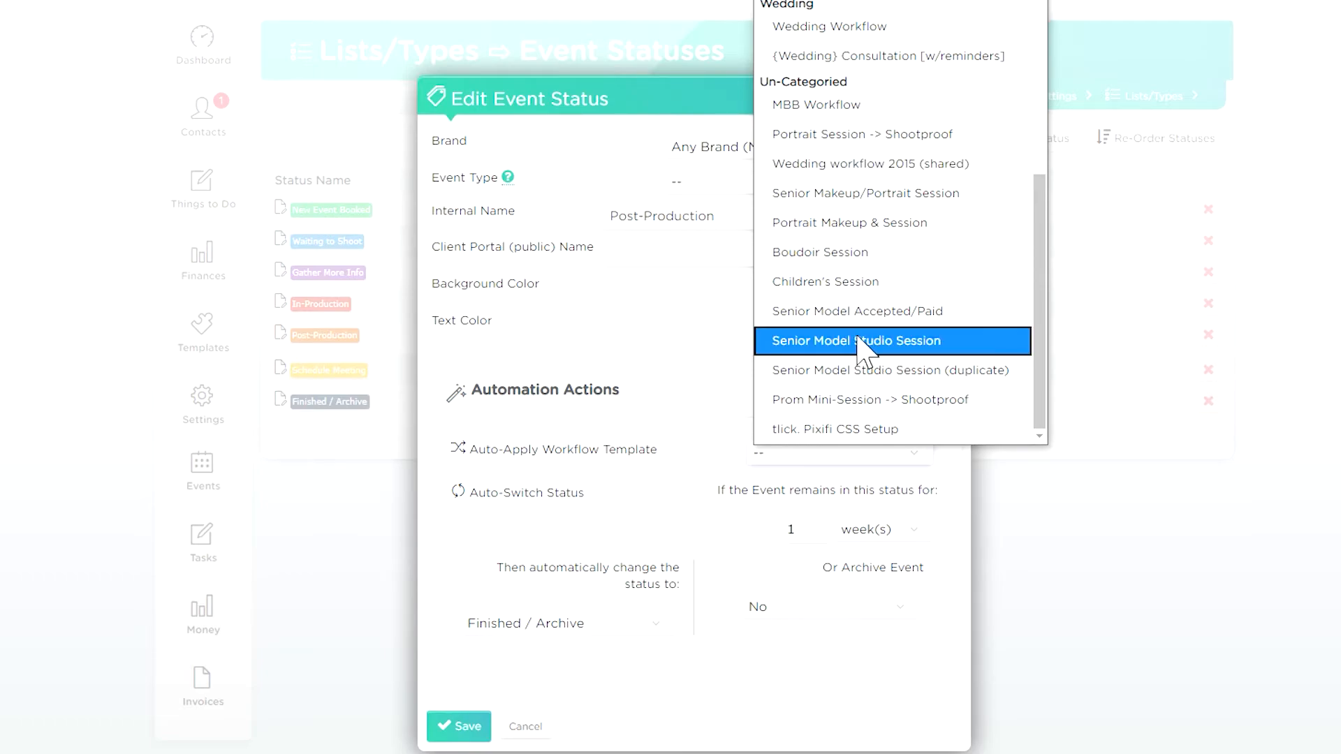
{"action": "scroll", "coordinate": [844, 383], "scroll_direction": "up", "scroll_amount": 10}
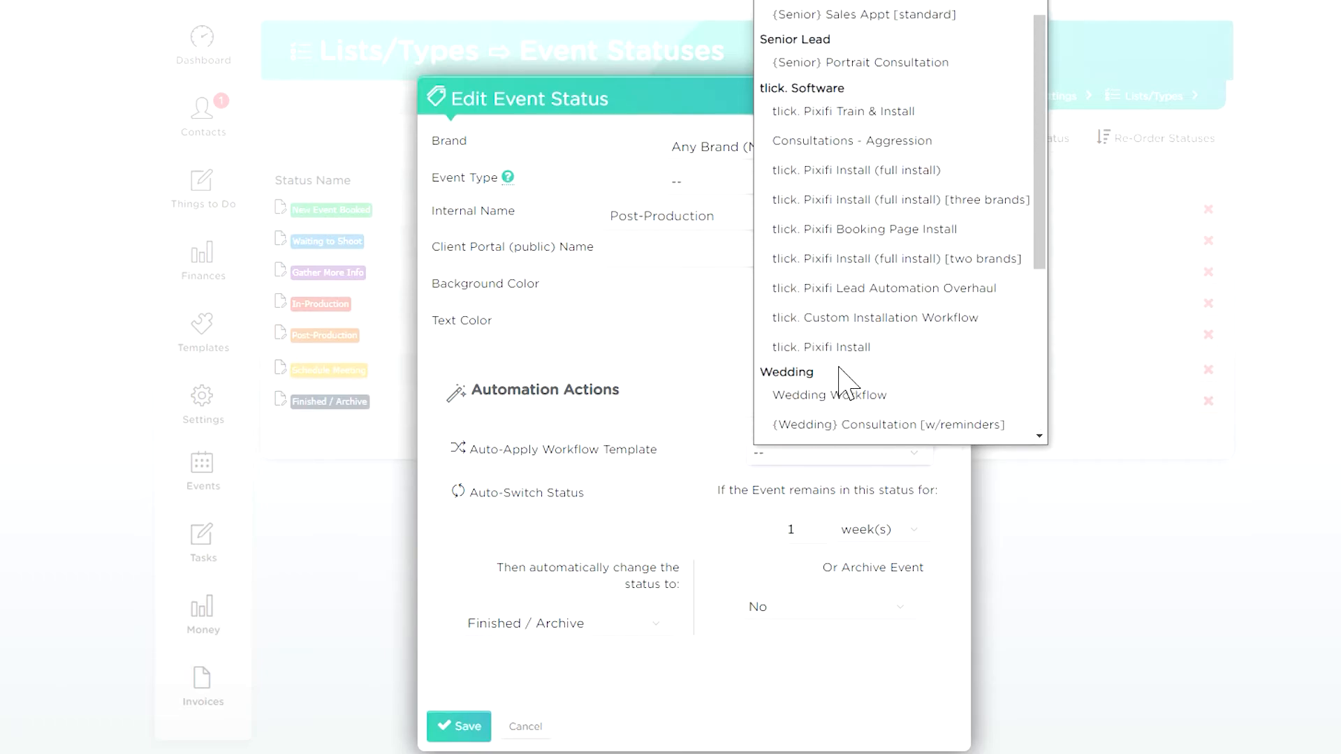
{"action": "scroll", "coordinate": [844, 383], "scroll_direction": "down", "scroll_amount": 3}
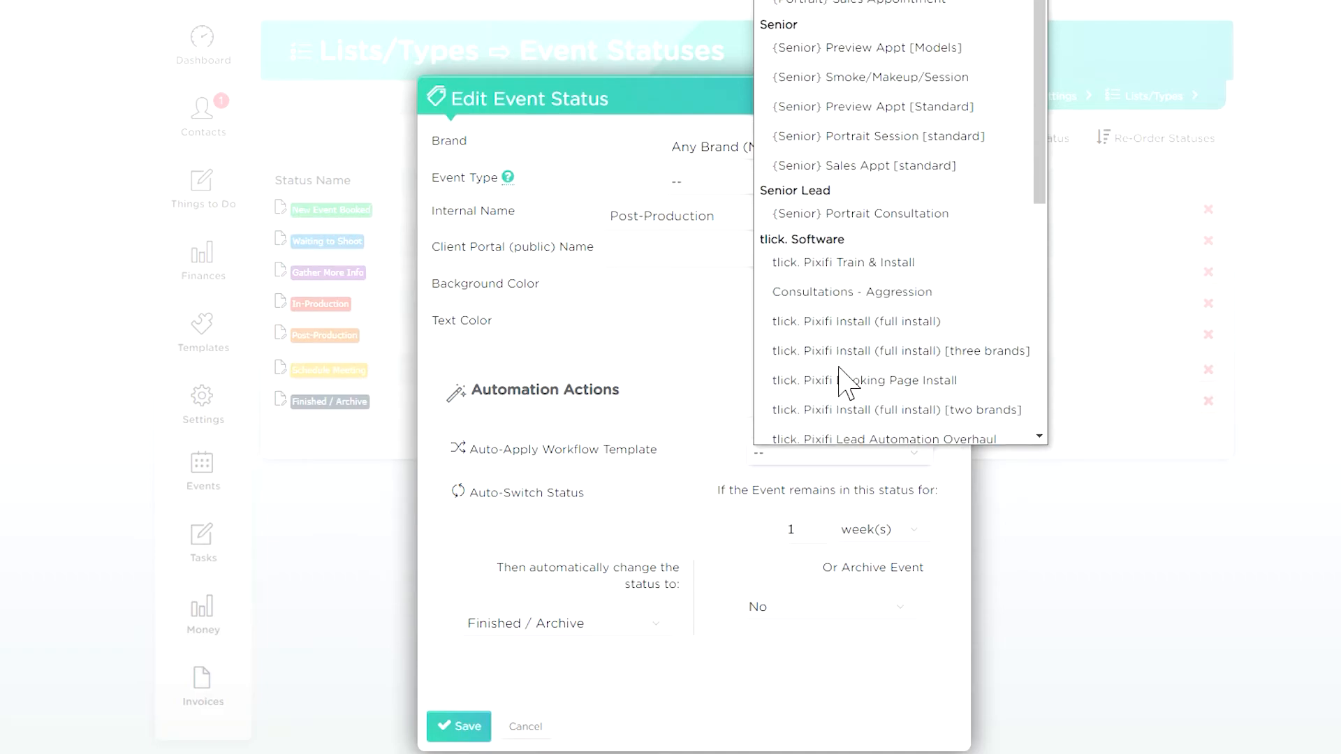
{"action": "scroll", "coordinate": [845, 380], "scroll_direction": "down", "scroll_amount": 6}
{"action": "scroll", "coordinate": [855, 168], "scroll_direction": "up", "scroll_amount": 3}
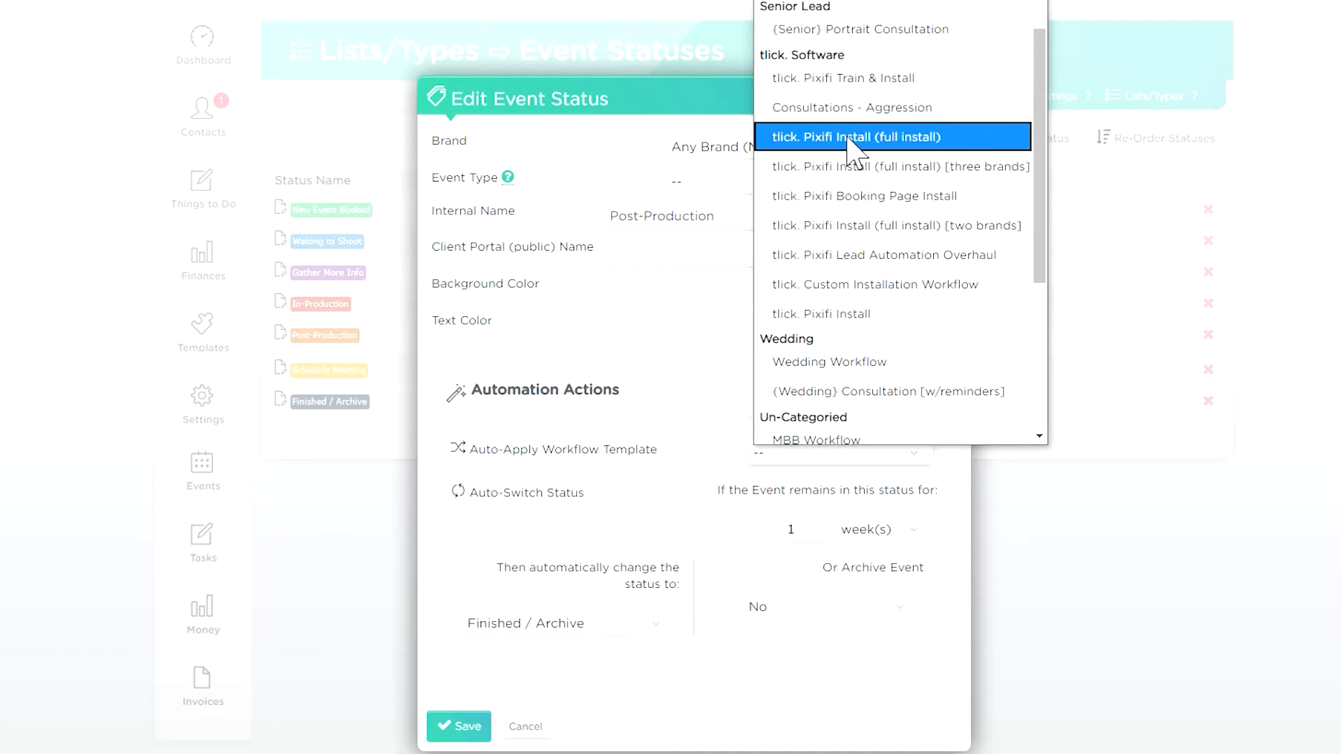
{"action": "left_click", "coordinate": [847, 109]}
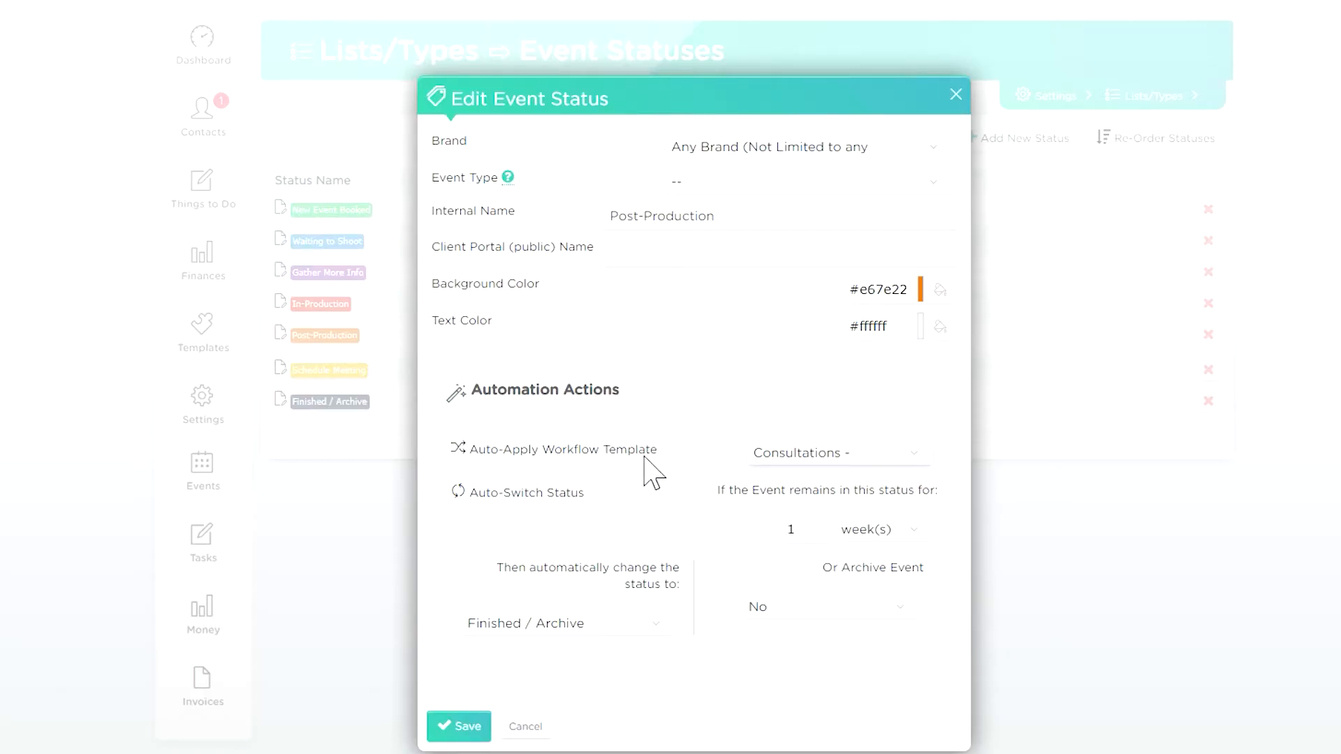
{"action": "left_click", "coordinate": [461, 726]}
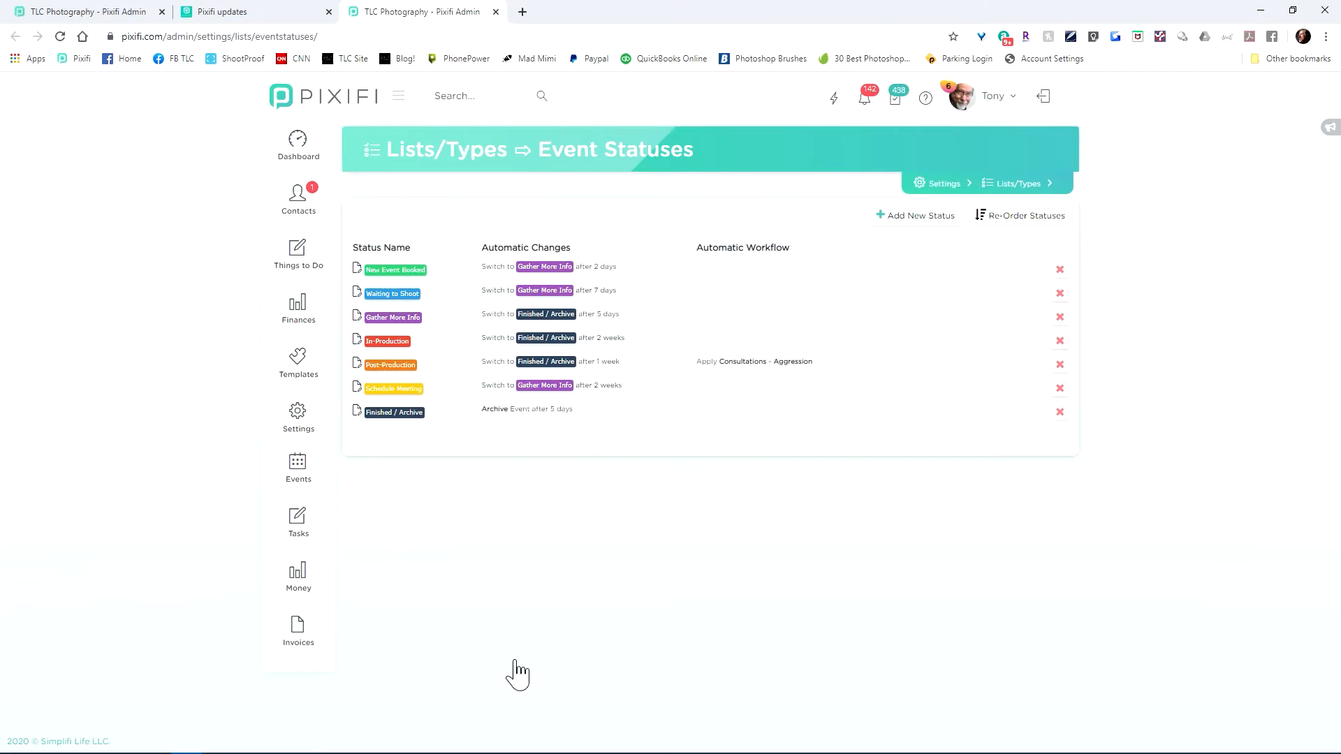
Compare the workflow's automatic Post-Production switch with the automation settings of the Post-Production event status, and return to the workflow.
{"action": "left_click", "coordinate": [129, 12]}
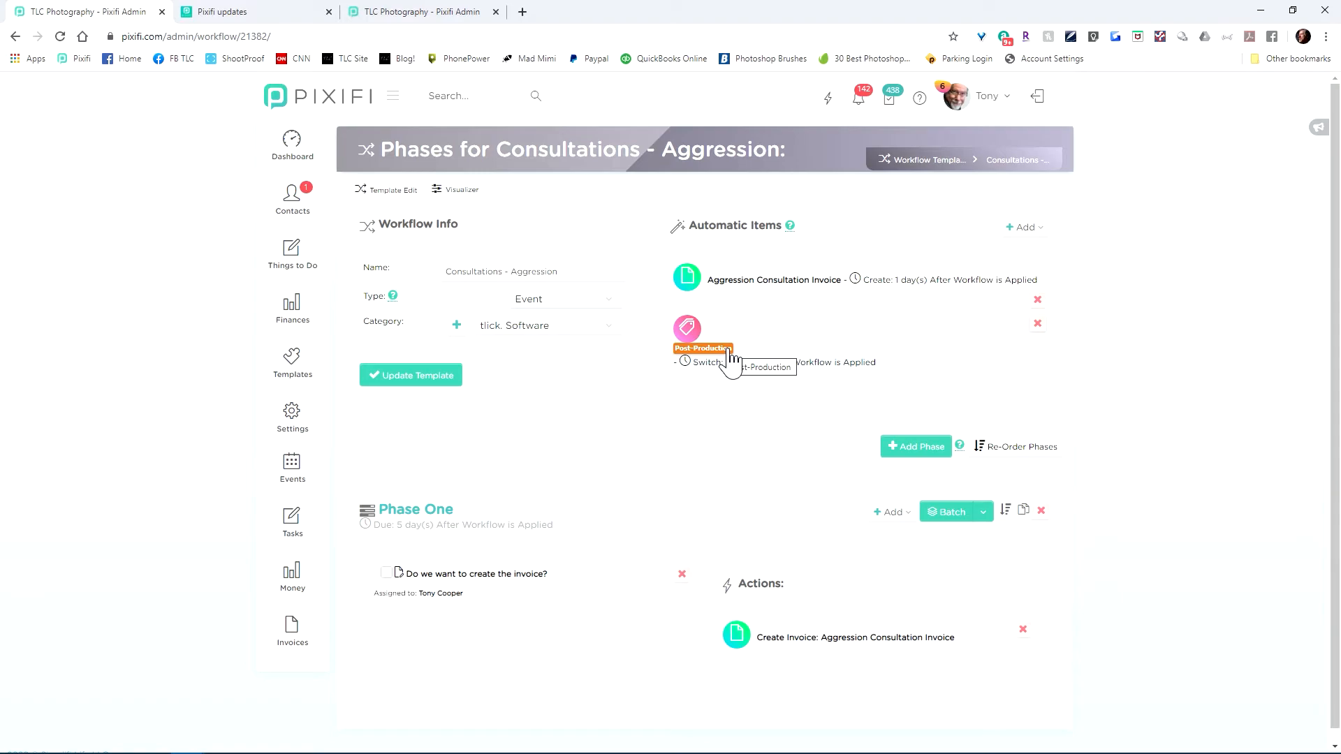
{"action": "left_click", "coordinate": [453, 13]}
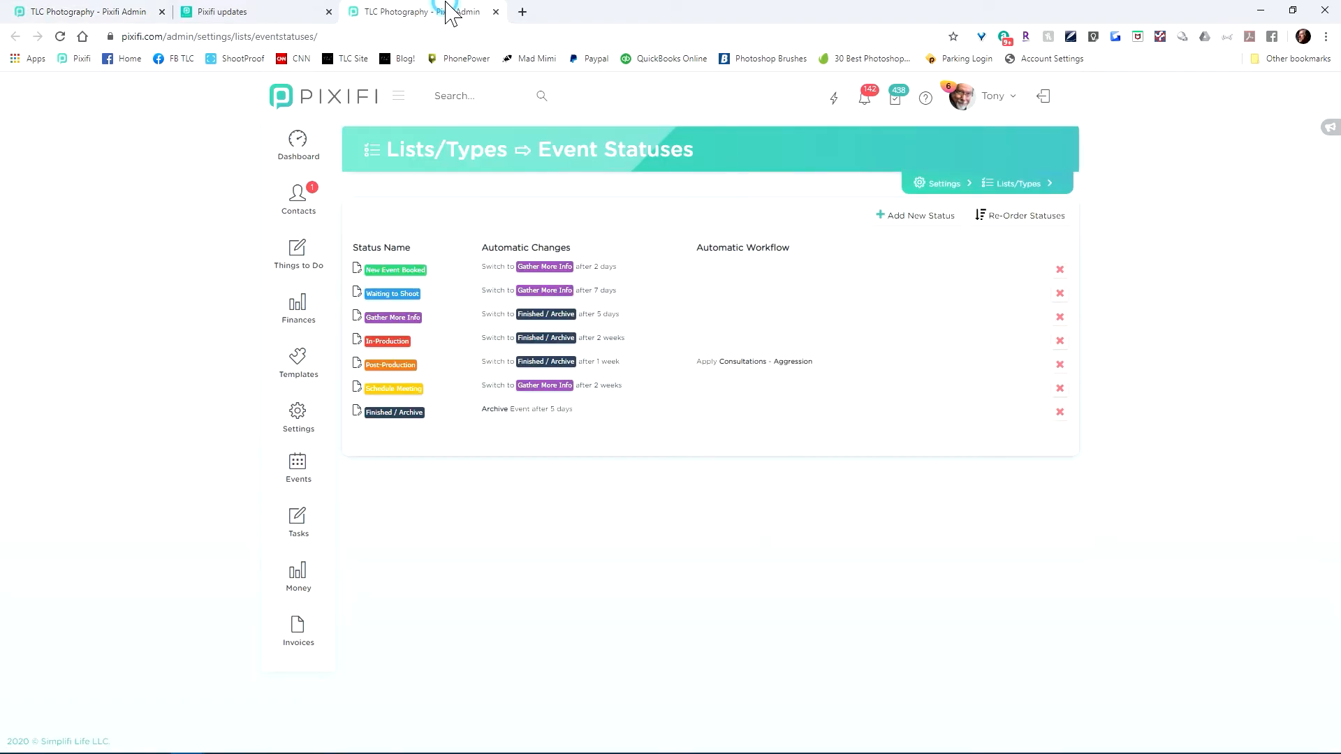
{"action": "left_click", "coordinate": [404, 365]}
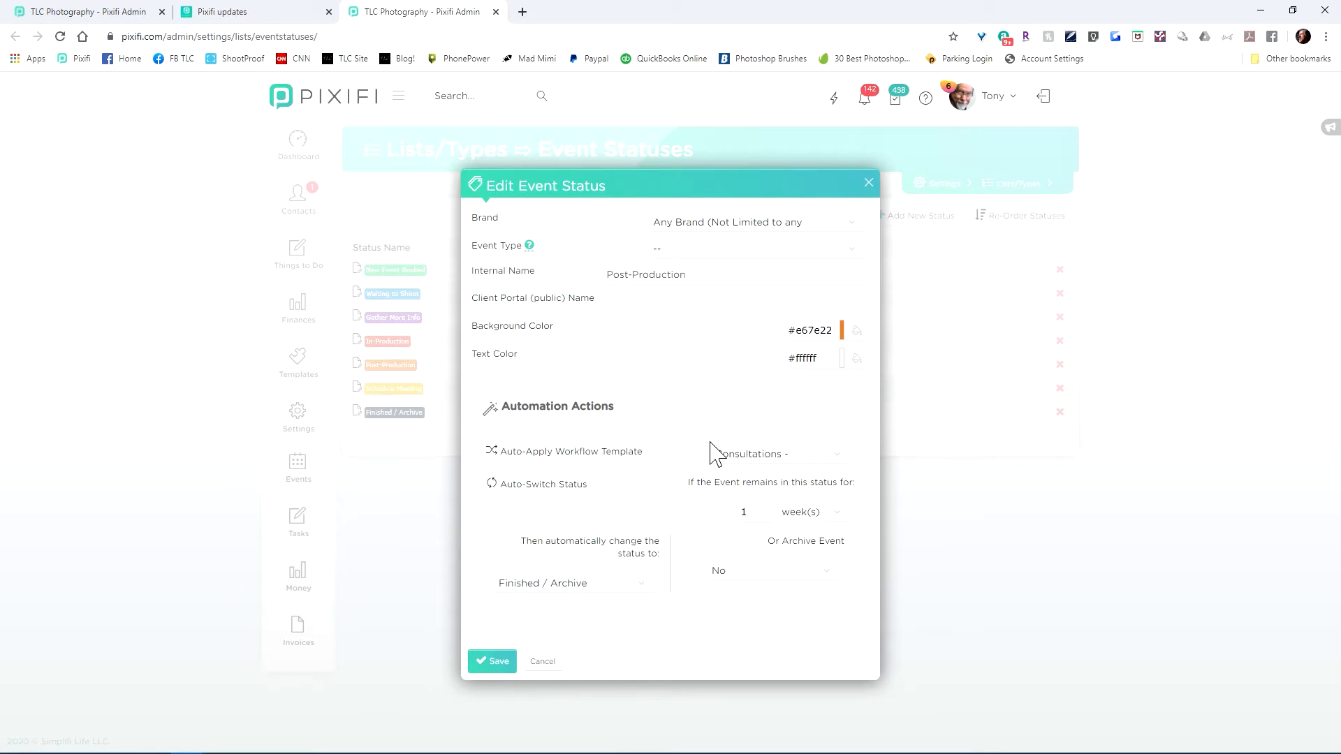
{"action": "left_click", "coordinate": [140, 26]}
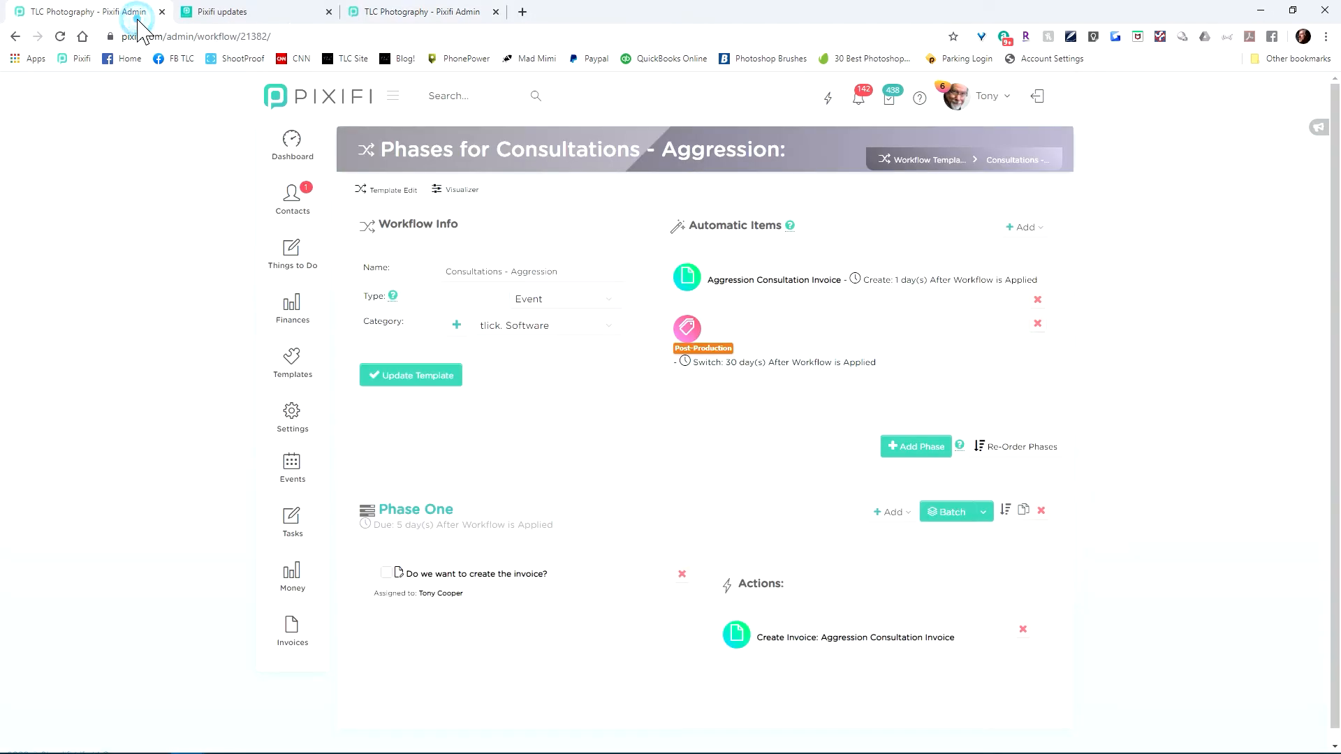